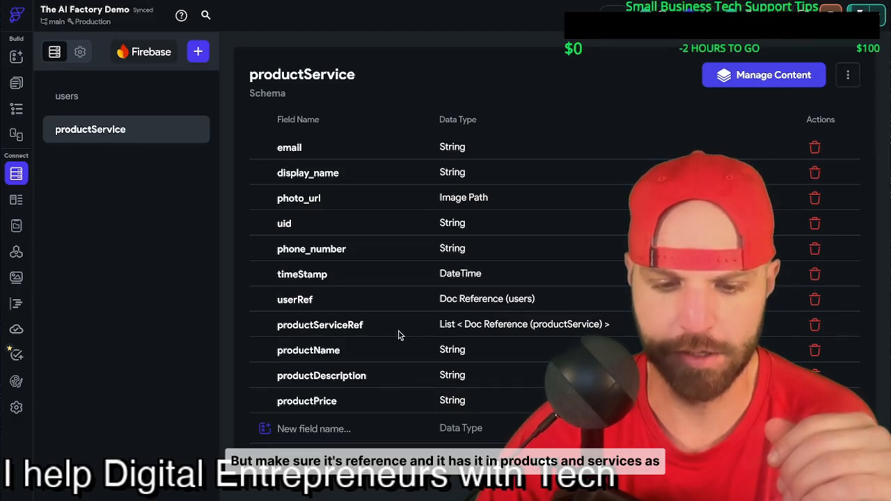
# - Review the users collection schema and open the action flow of the Create Product button in the addProductService component
pyautogui.click(111, 96)
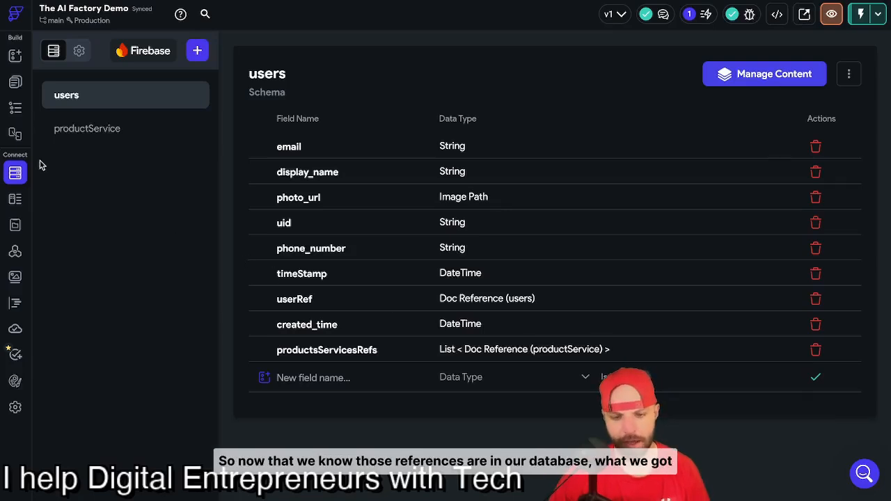
pyautogui.click(15, 109)
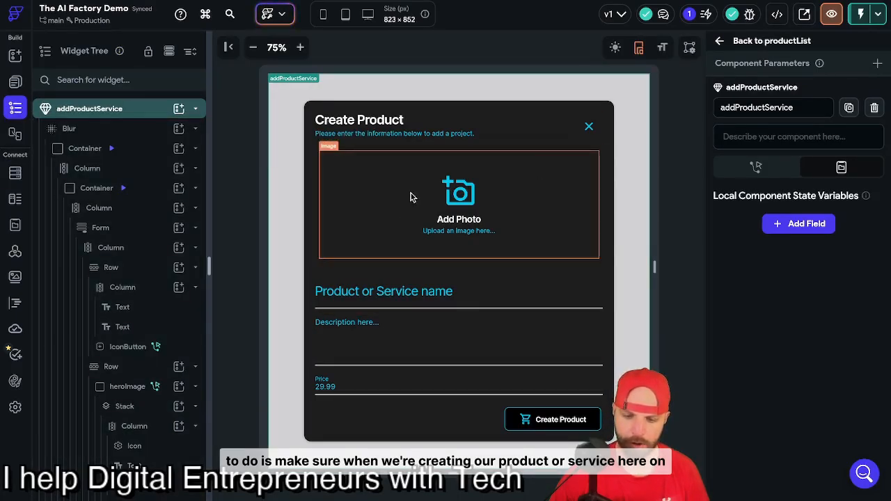
pyautogui.click(570, 422)
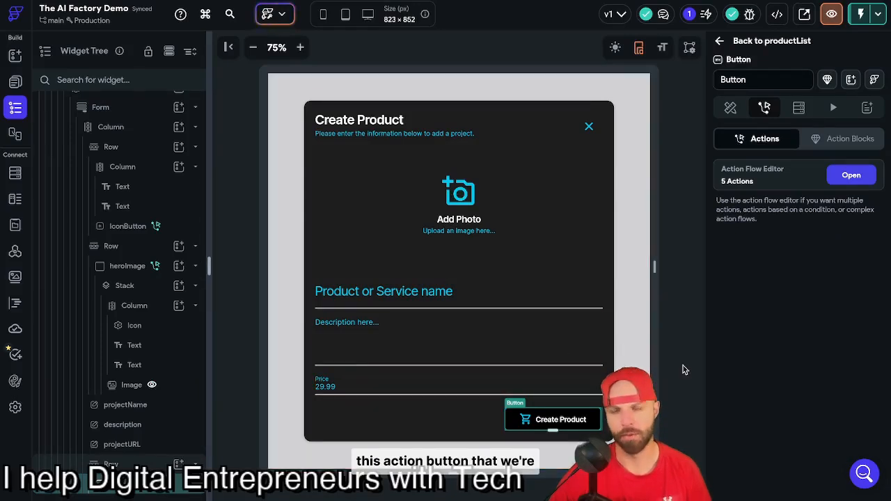
pyautogui.click(846, 179)
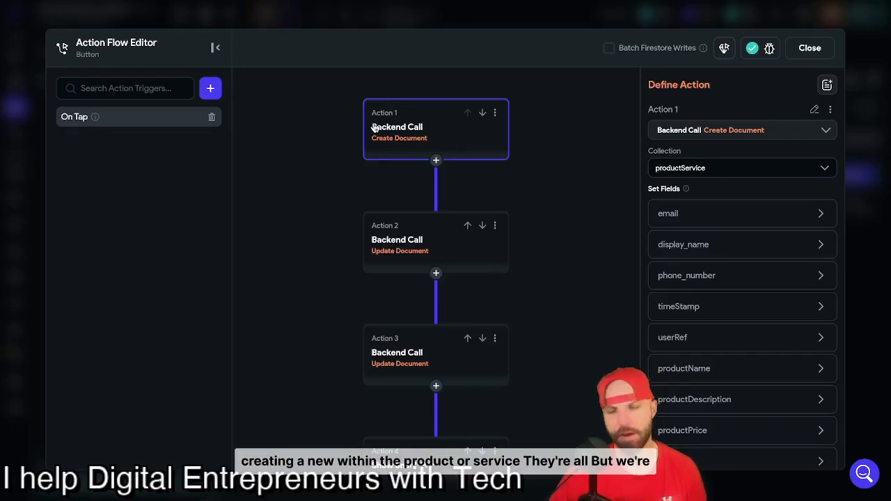
# - Remove the userRef field from the first action, which creates a productService document
pyautogui.scroll(-1, 724, 234)
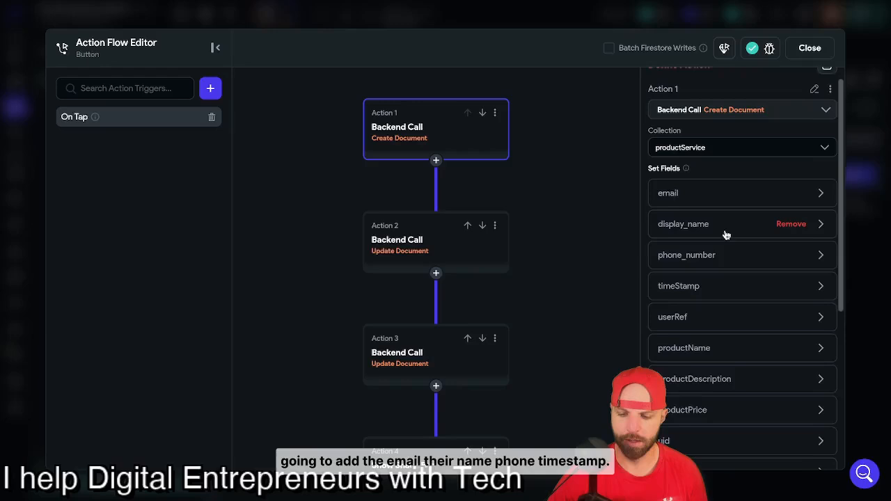
pyautogui.scroll(-1, 717, 286)
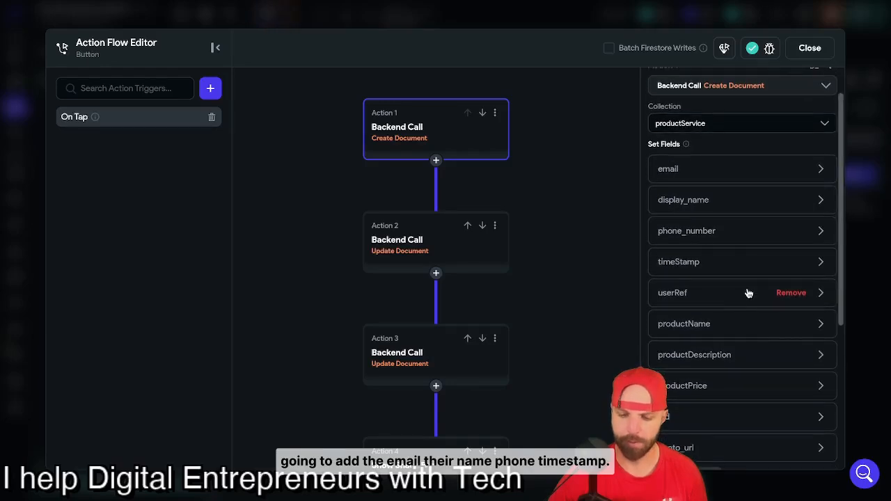
pyautogui.click(692, 300)
pyautogui.scroll(-1, 693, 301)
pyautogui.scroll(-5, 693, 302)
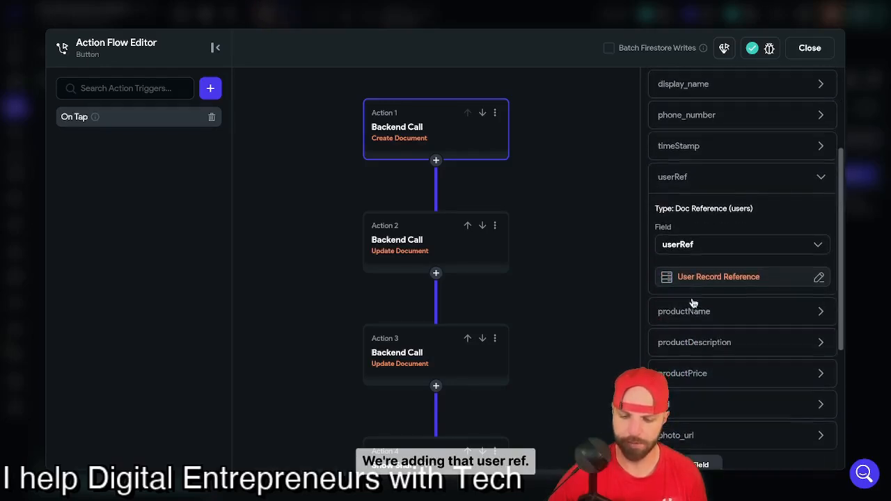
pyautogui.click(790, 172)
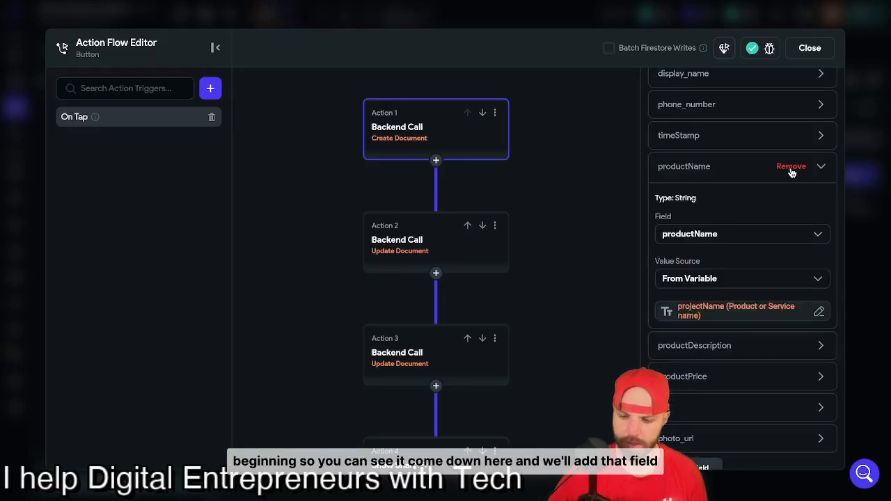
pyautogui.click(815, 169)
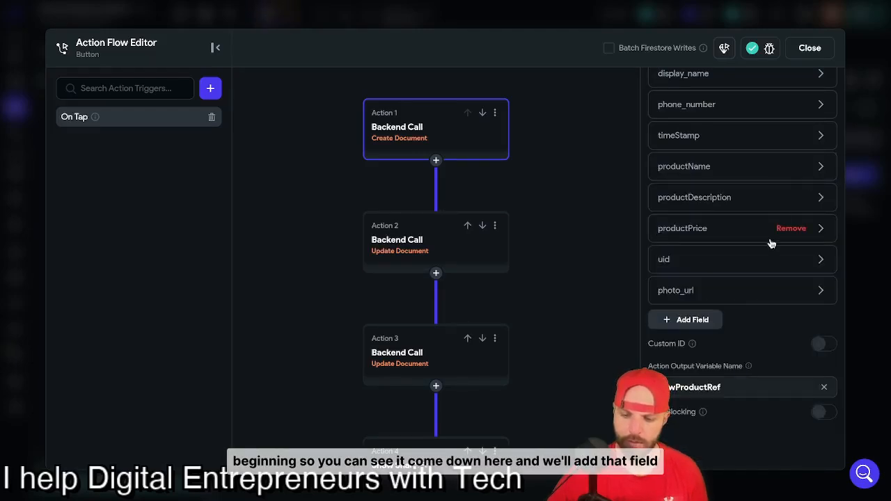
# - Add a userRef field to the Create Document action and pick the authenticated user's User Reference as its source
pyautogui.click(690, 322)
pyautogui.click(820, 323)
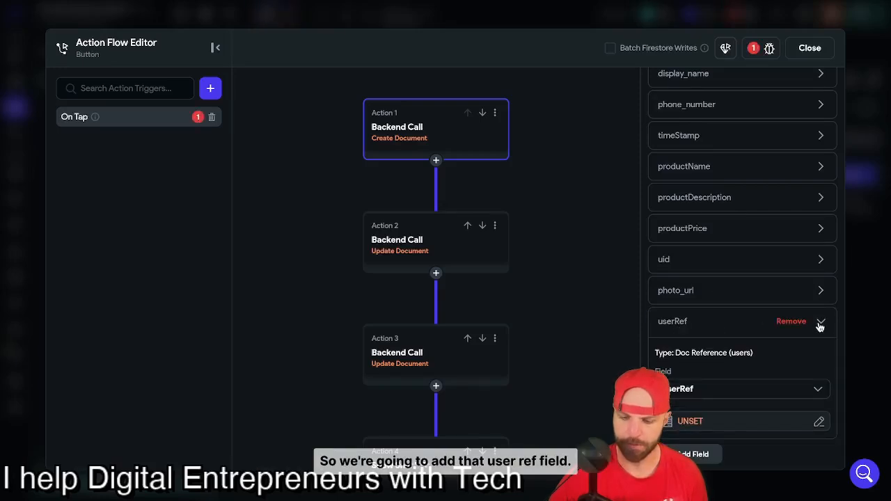
pyautogui.scroll(-3, 766, 331)
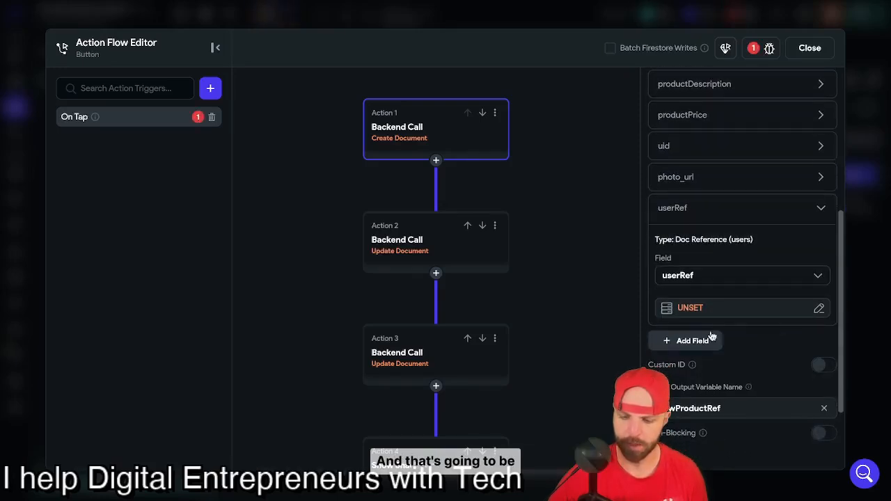
pyautogui.click(682, 308)
pyautogui.click(548, 323)
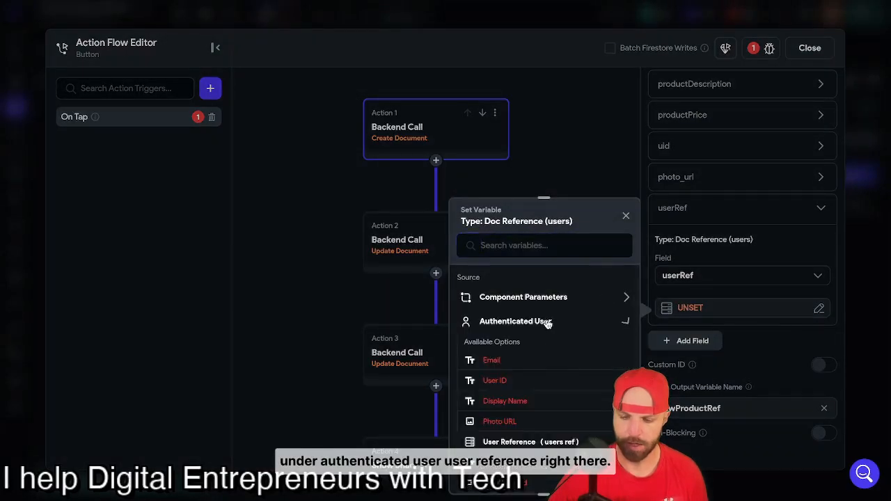
pyautogui.scroll(-2, 535, 369)
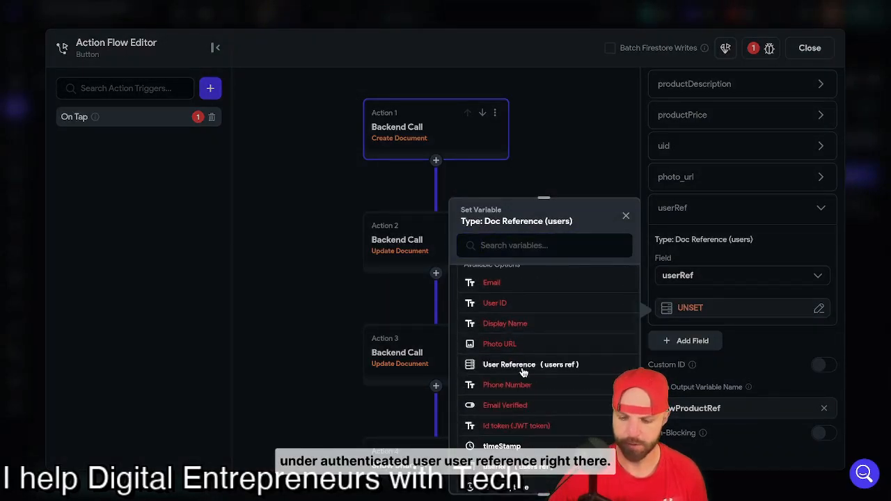
pyautogui.click(523, 365)
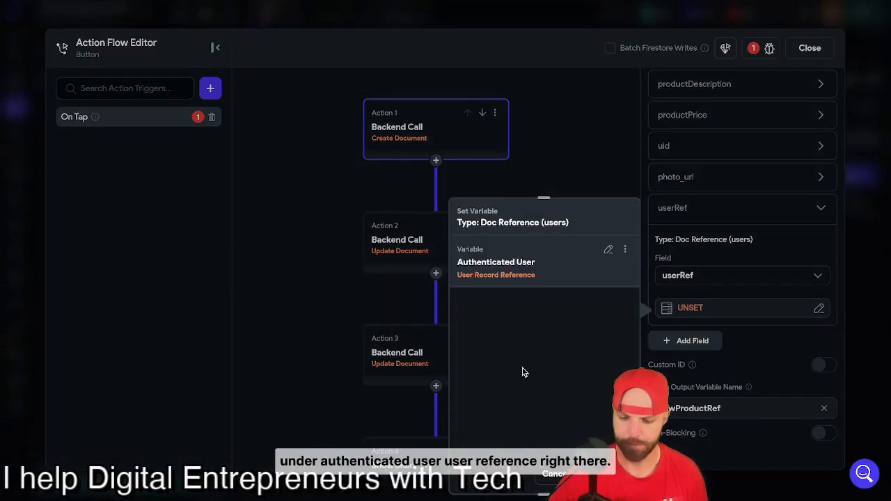
# - Reselect the userRef variable by searching for "user ref", choose Authenticated User's User Reference, and confirm it
pyautogui.click(607, 249)
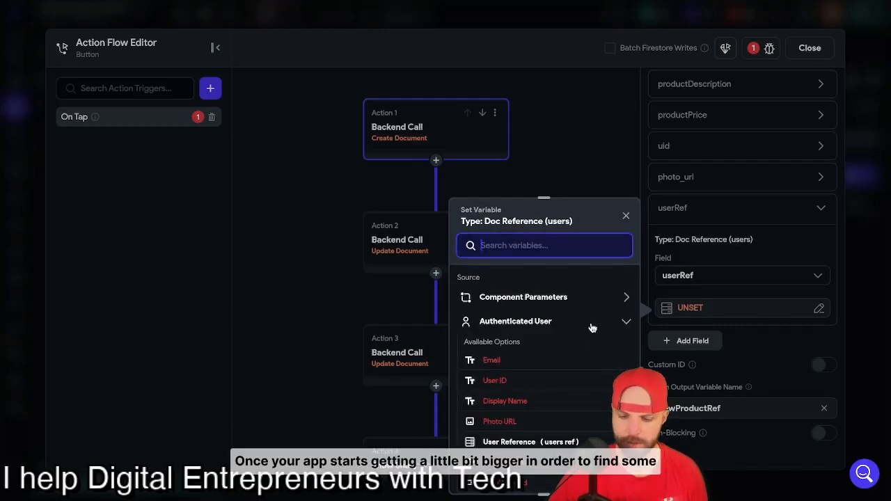
pyautogui.click(625, 325)
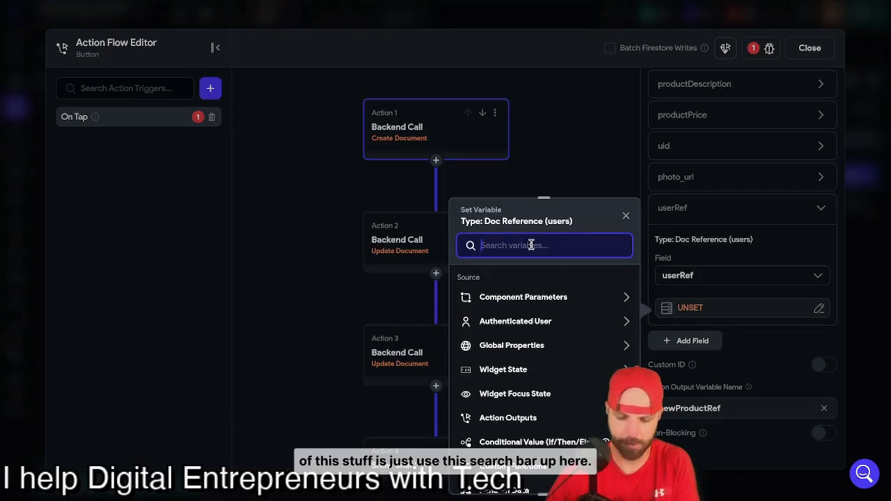
pyautogui.write('user ref')
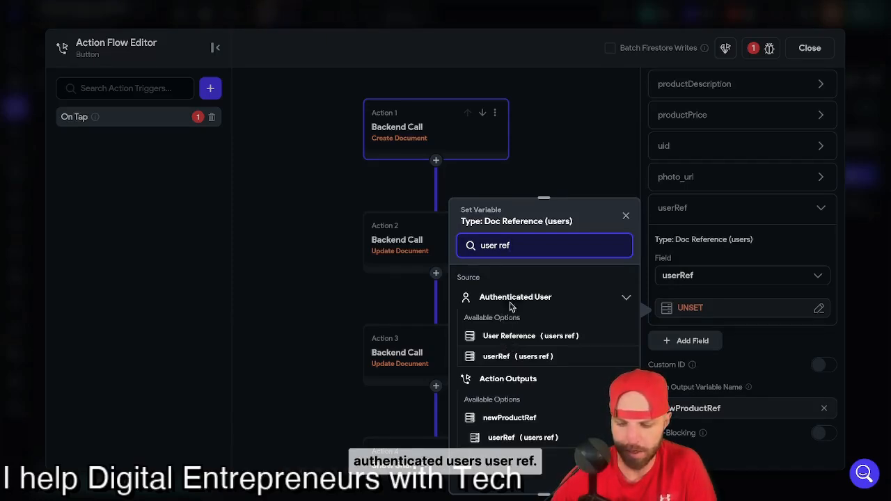
pyautogui.click(519, 336)
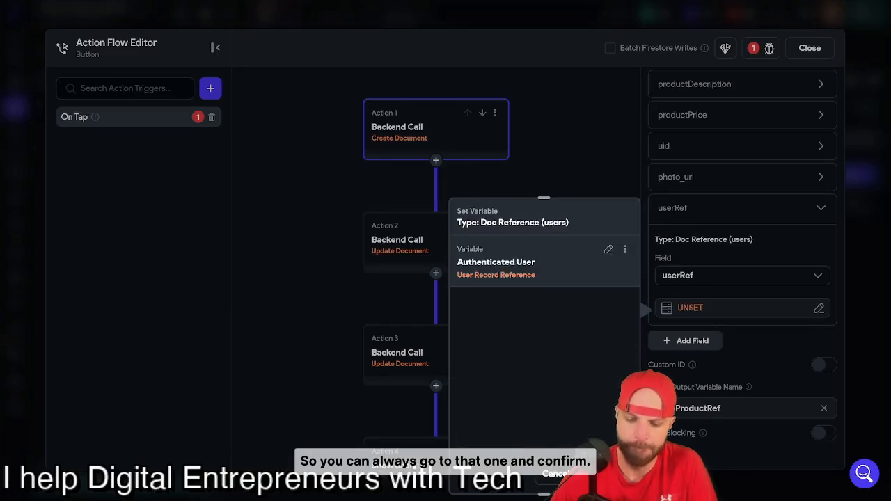
pyautogui.click(606, 475)
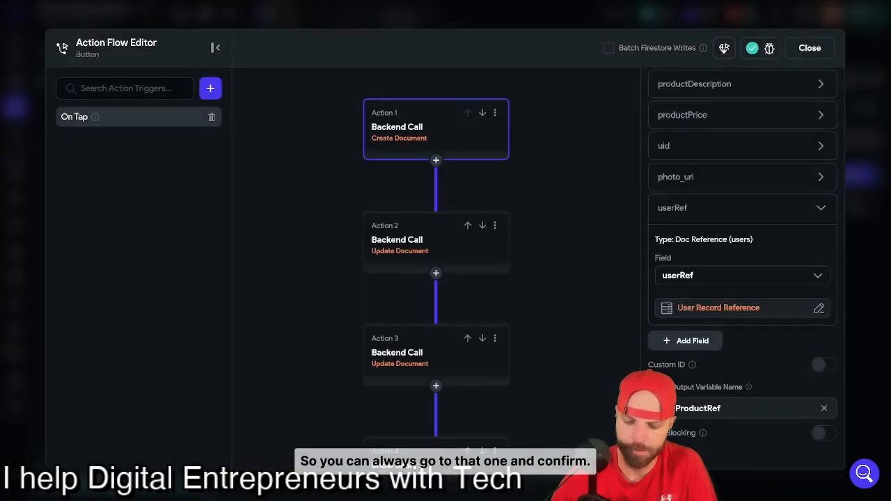
pyautogui.click(822, 209)
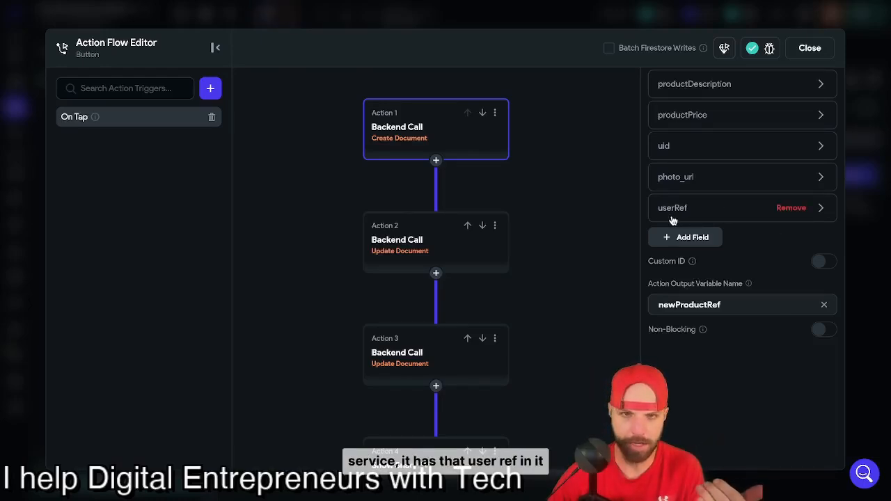
# - Set the reference to update in Action 2 to the Reference property of the newProductRef action output
pyautogui.click(481, 255)
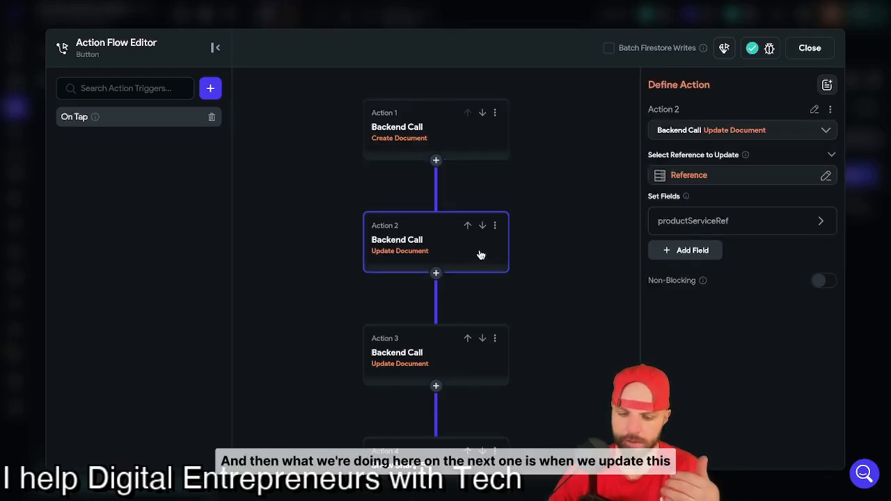
pyautogui.click(694, 178)
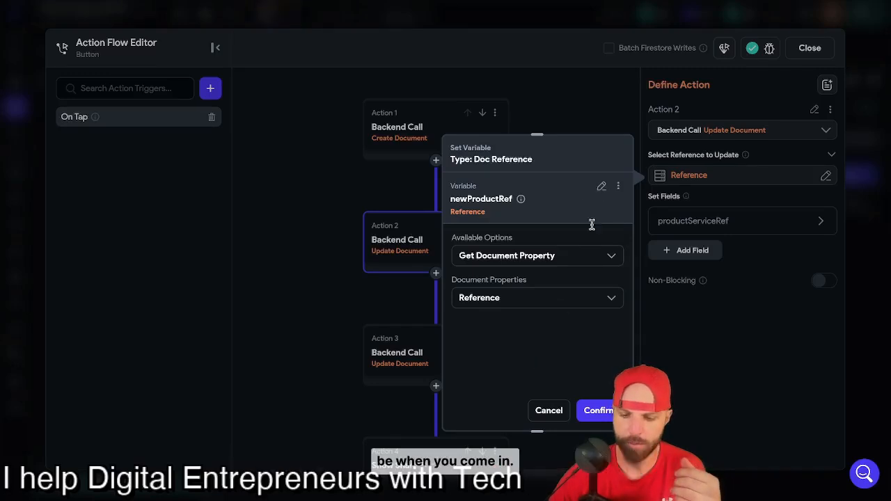
pyautogui.click(601, 188)
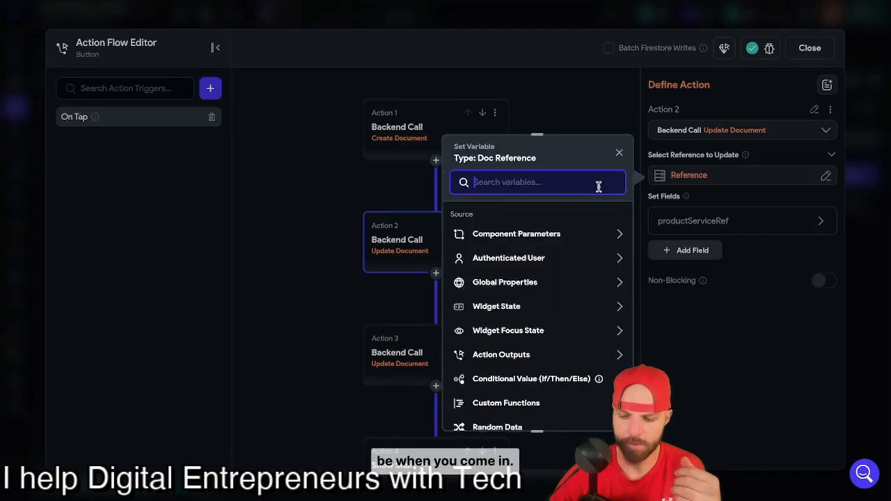
pyautogui.click(528, 356)
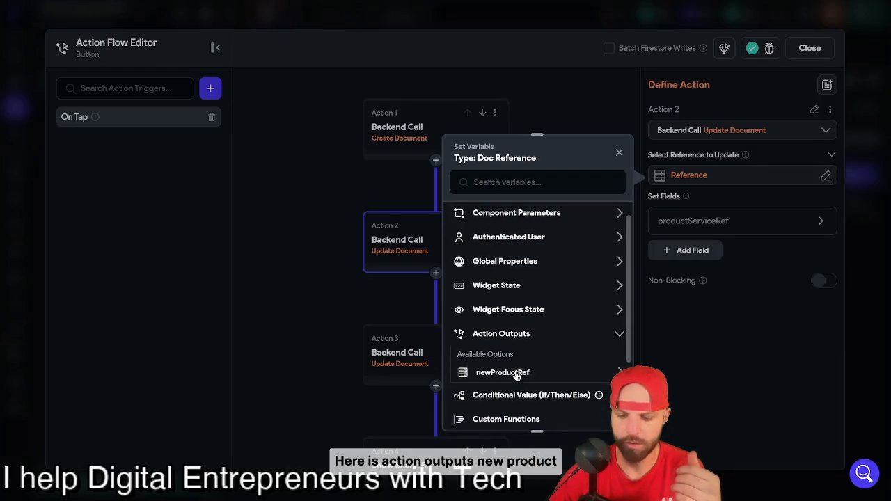
pyautogui.click(516, 374)
pyautogui.scroll(-5, 515, 365)
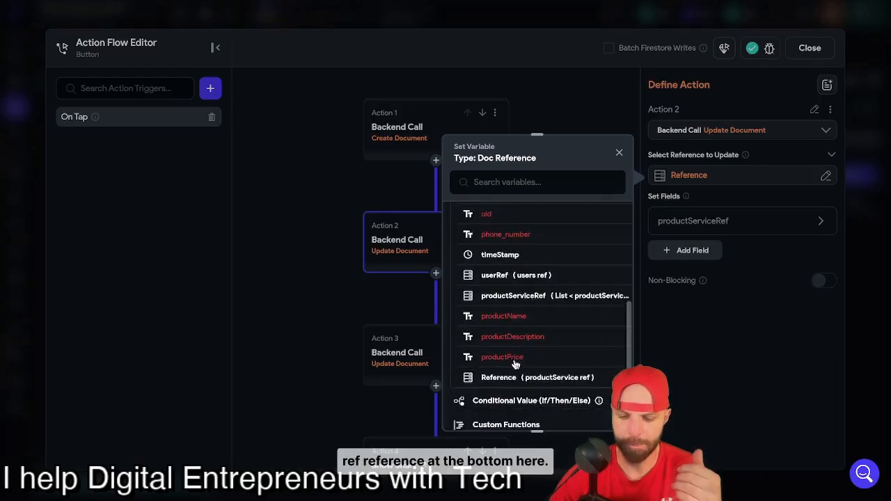
pyautogui.scroll(-2, 526, 351)
pyautogui.click(495, 309)
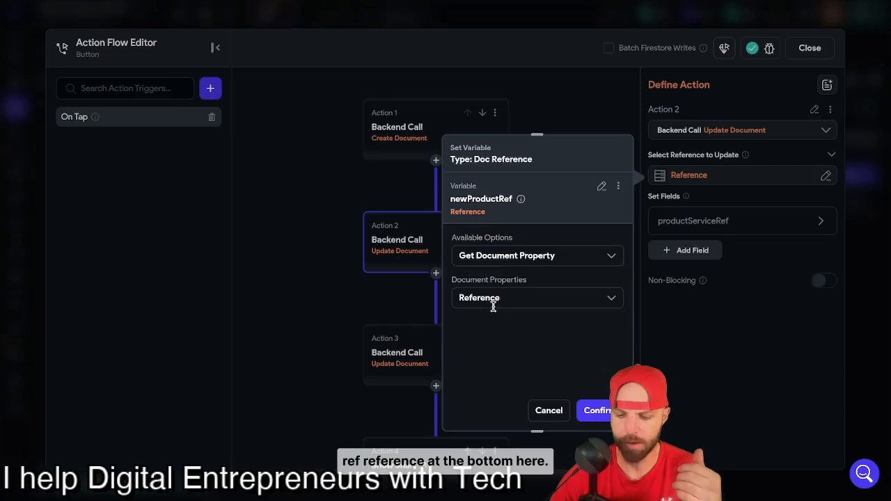
pyautogui.click(594, 411)
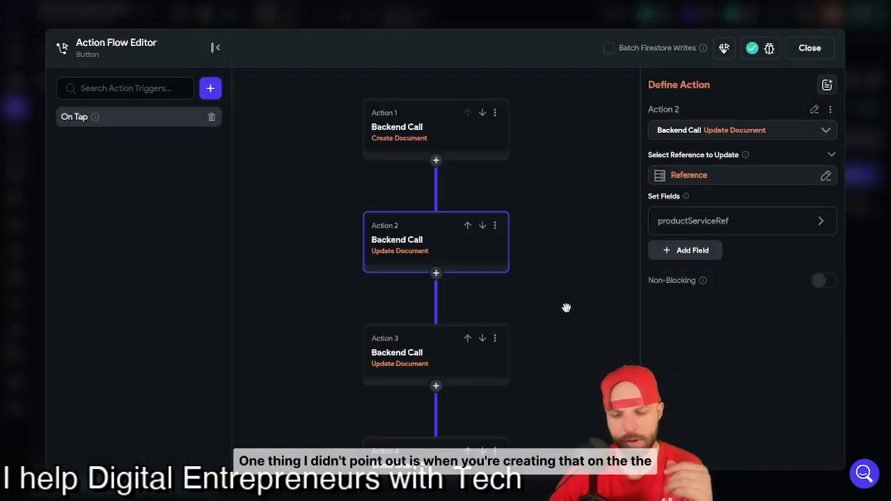
# - Check the action output variable name of the Create Document action
pyautogui.click(475, 154)
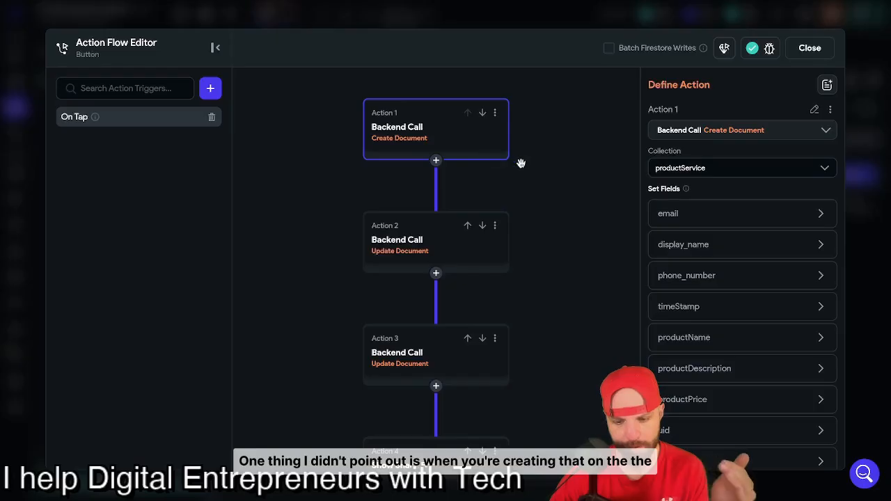
pyautogui.scroll(-2, 597, 211)
pyautogui.scroll(-5, 710, 260)
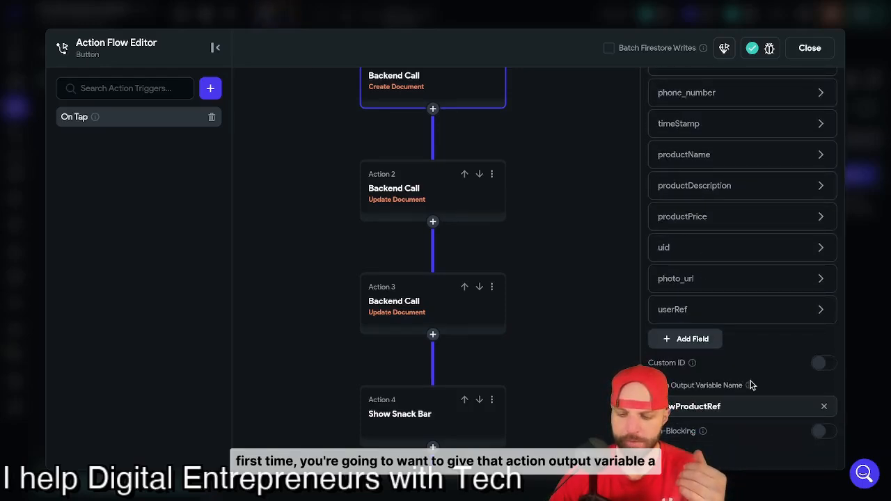
pyautogui.scroll(-3, 742, 396)
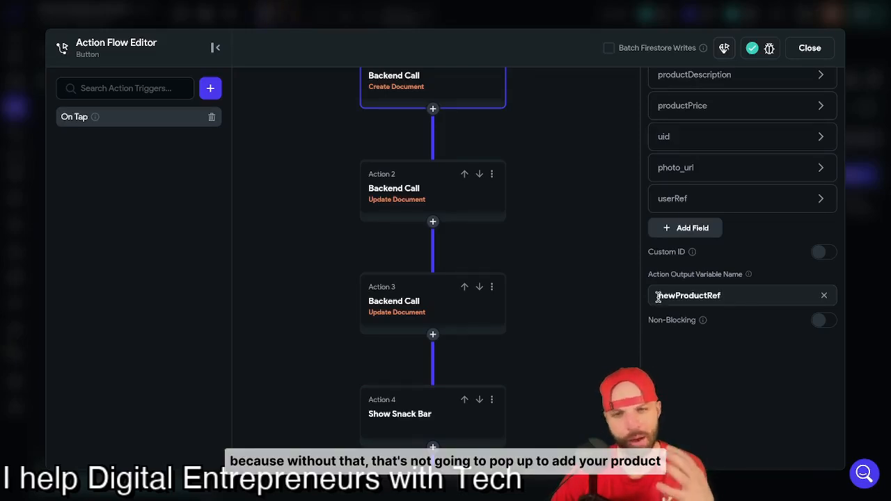
# - Remove the productServiceRef field from the Update Document call in Action 2 and add a new field
pyautogui.click(481, 221)
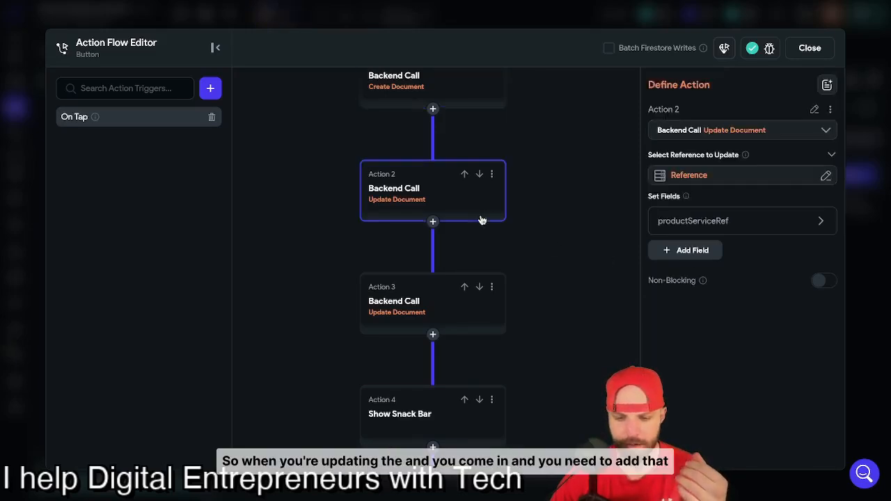
pyautogui.click(790, 222)
pyautogui.click(695, 223)
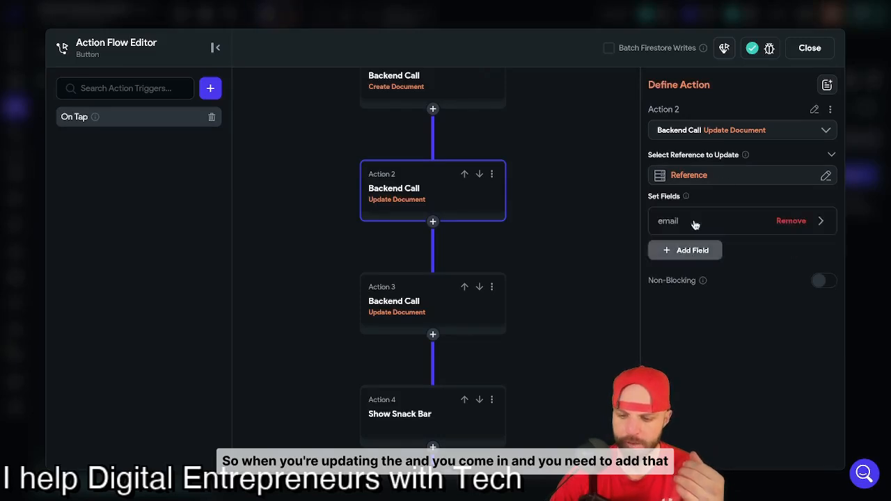
# - Set the new field in Action 2's Update Document call to userRef
pyautogui.click(725, 224)
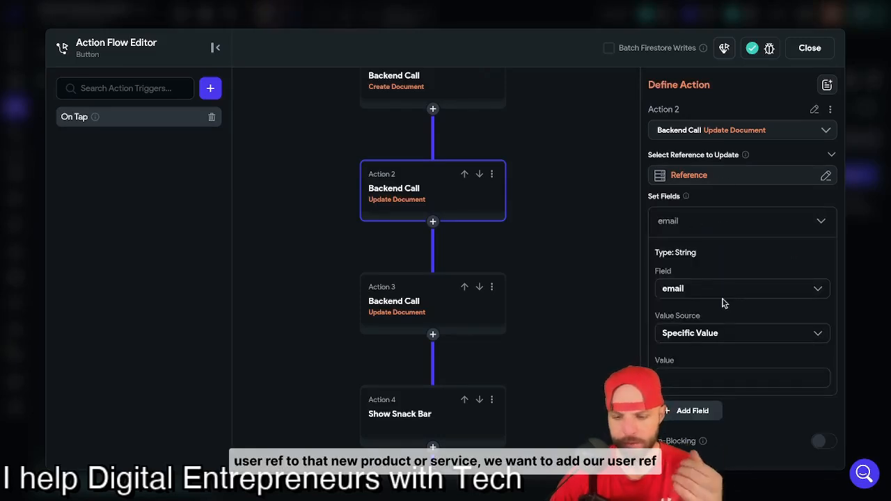
pyautogui.click(721, 289)
pyautogui.click(731, 258)
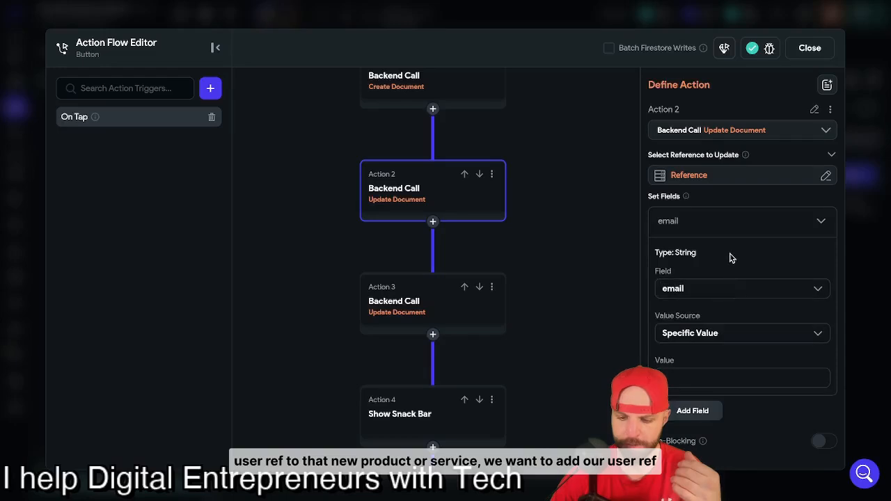
pyautogui.click(717, 291)
pyautogui.scroll(-5, 720, 371)
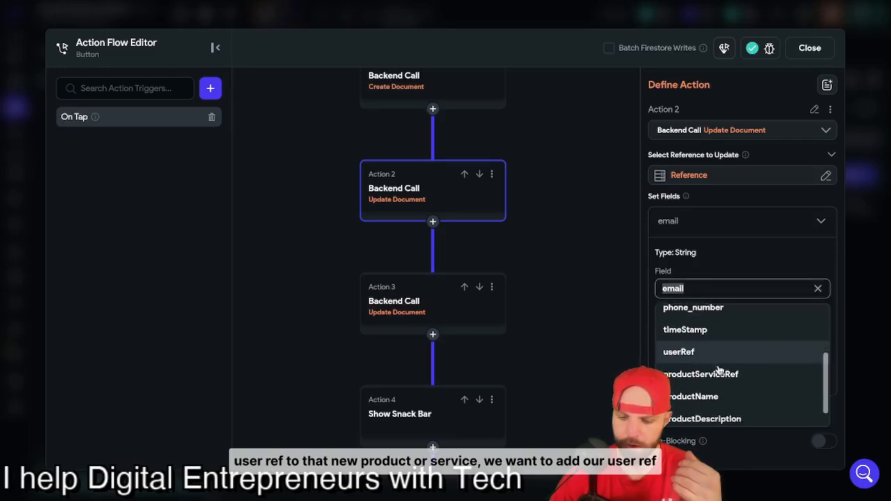
pyautogui.click(699, 326)
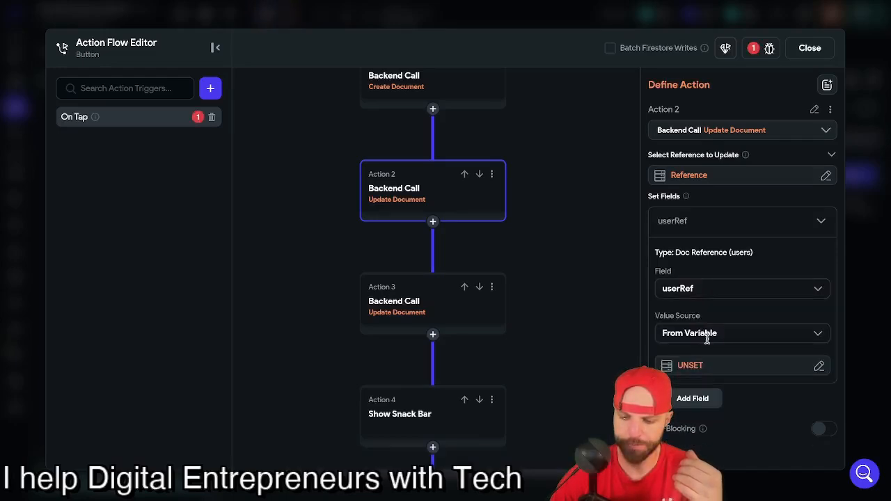
pyautogui.click(736, 333)
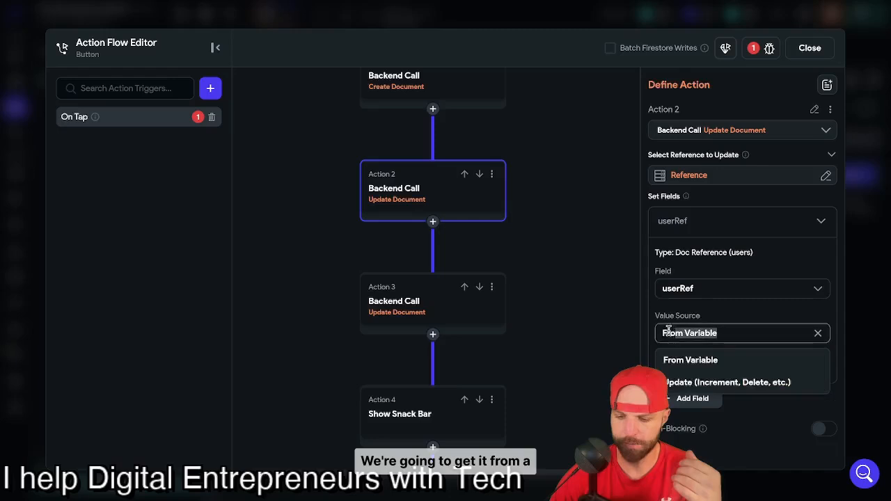
pyautogui.click(718, 366)
pyautogui.click(718, 369)
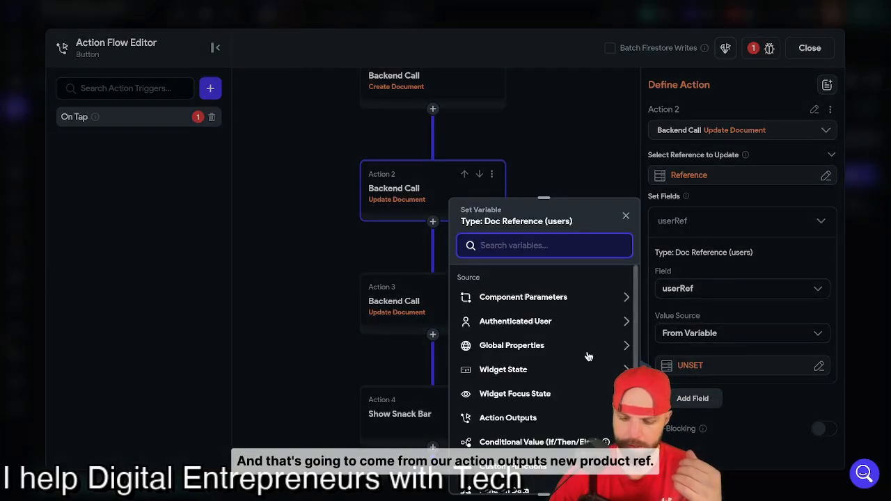
pyautogui.scroll(-1, 588, 354)
pyautogui.scroll(-1, 588, 355)
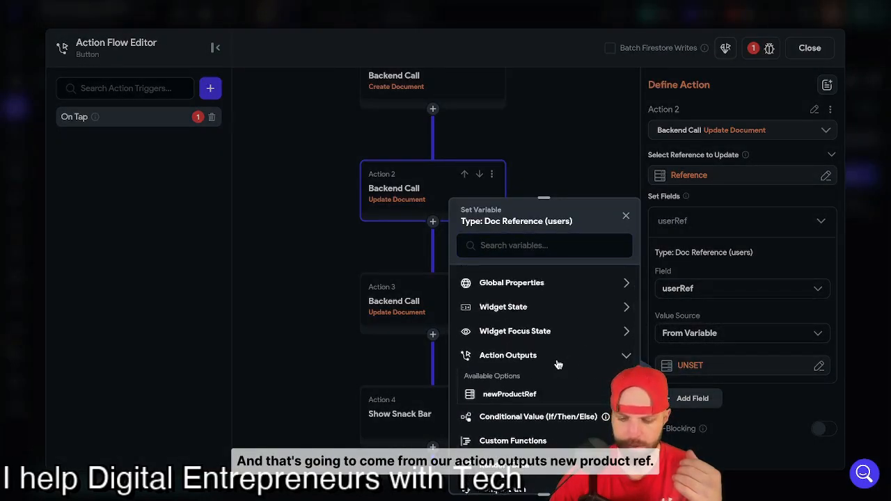
pyautogui.scroll(-2, 550, 358)
pyautogui.click(518, 334)
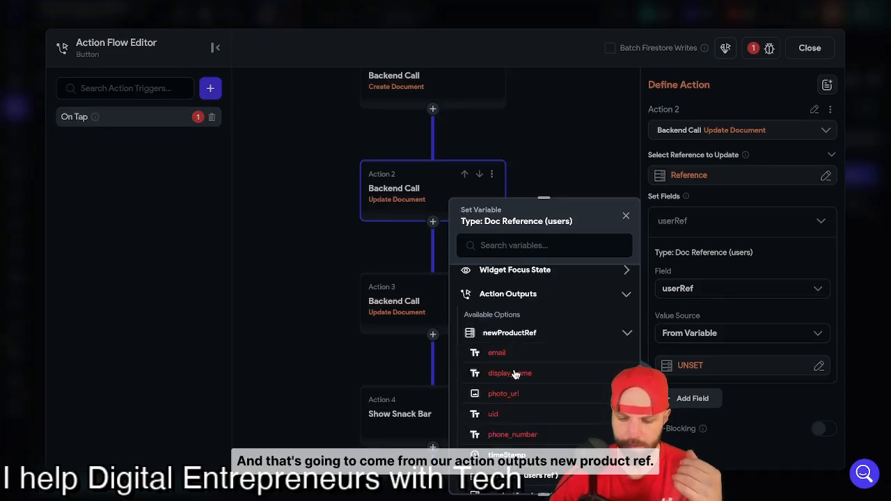
pyautogui.scroll(-5, 515, 376)
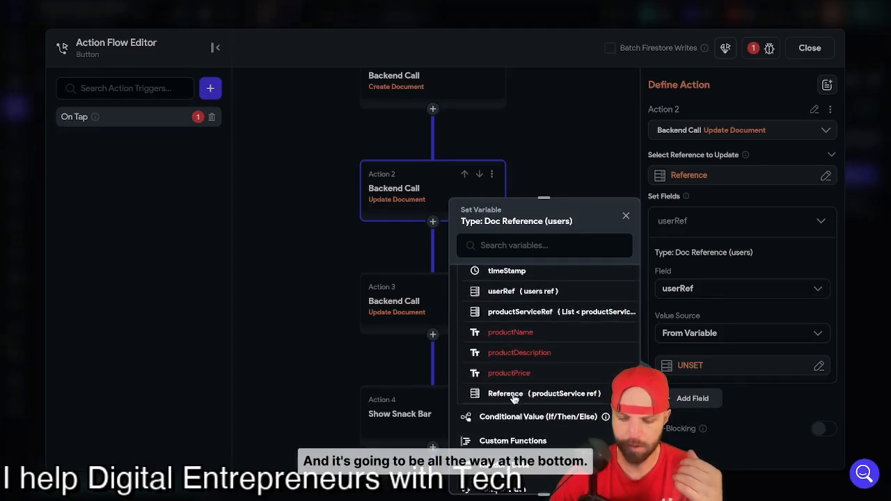
pyautogui.click(505, 394)
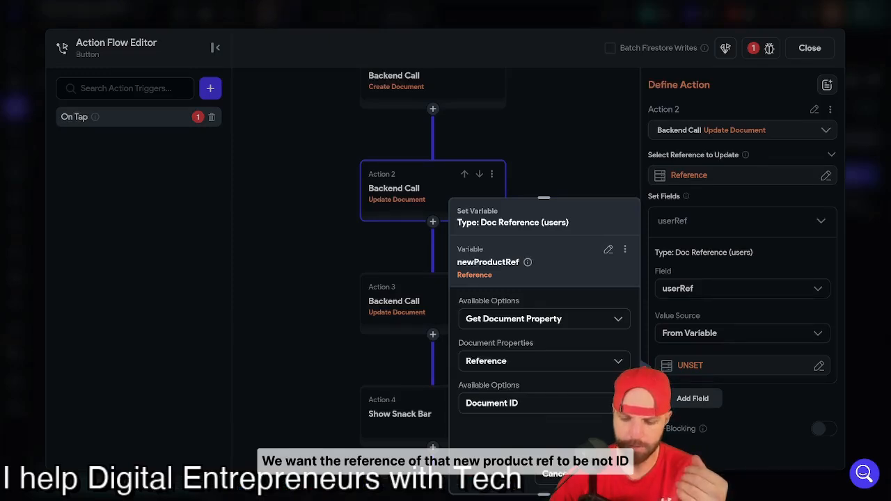
pyautogui.click(575, 400)
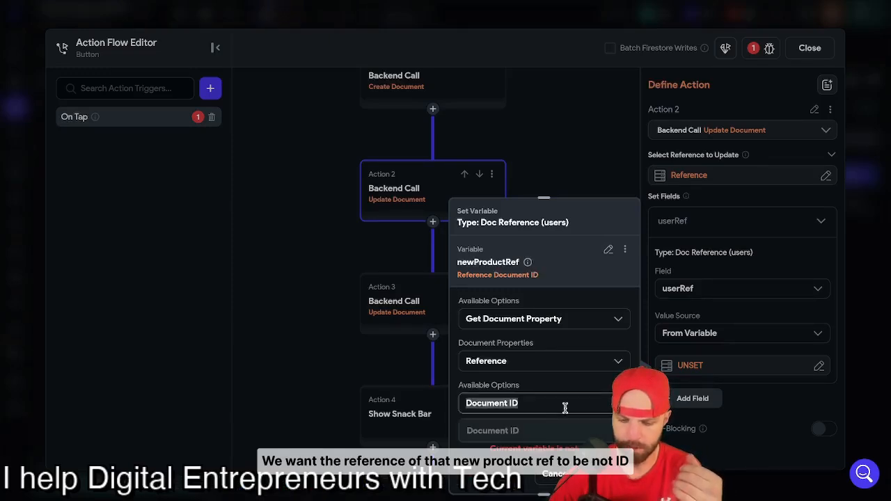
pyautogui.click(565, 391)
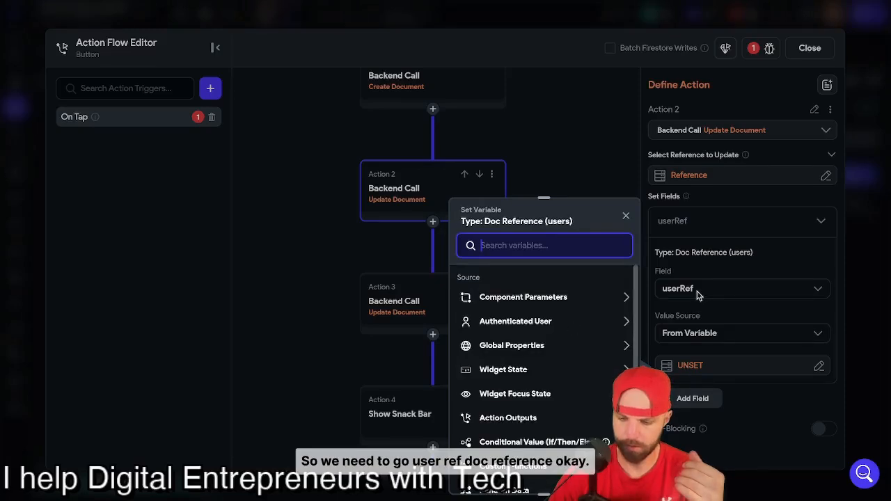
# - Set the userRef value in Action 2 to the Authenticated User's User Record Reference and confirm it
pyautogui.click(550, 324)
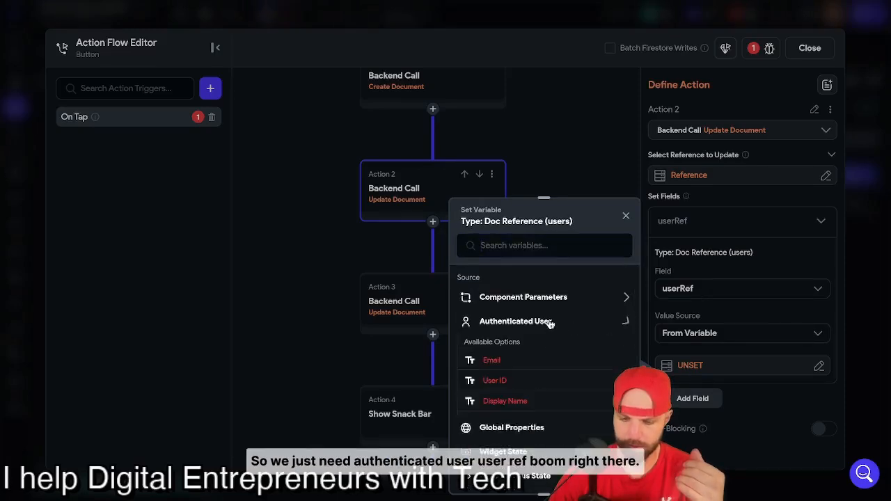
pyautogui.click(528, 443)
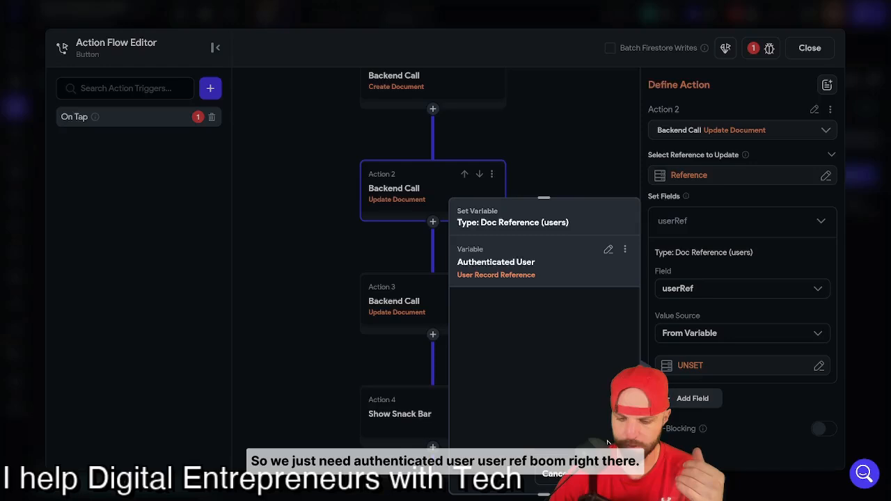
pyautogui.click(606, 474)
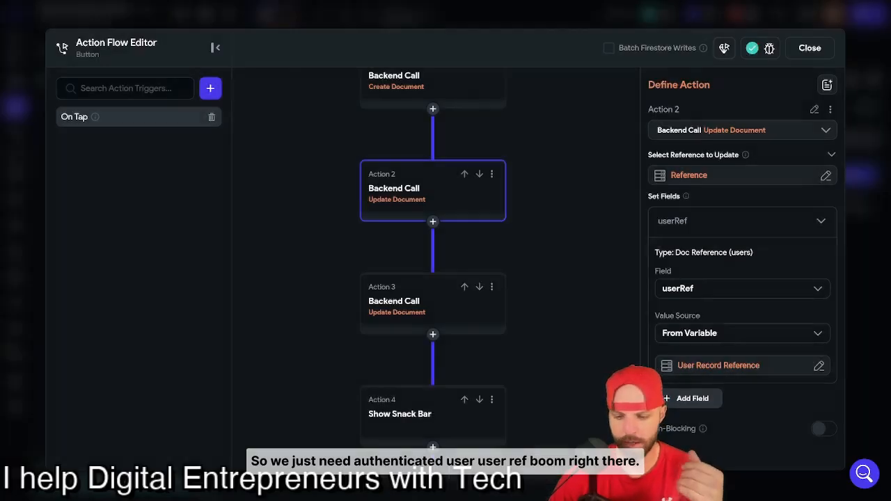
# - Check the variable used as the reference to update in Action 3, leaving it as it is
pyautogui.click(477, 325)
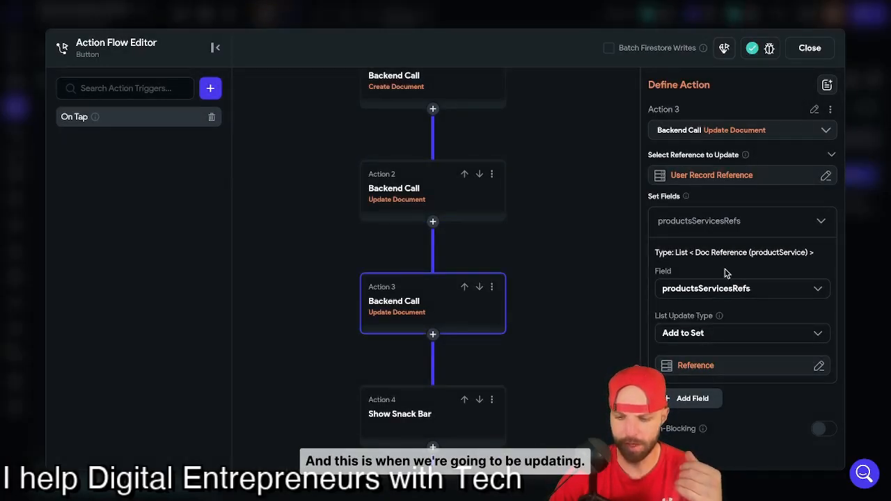
pyautogui.click(711, 180)
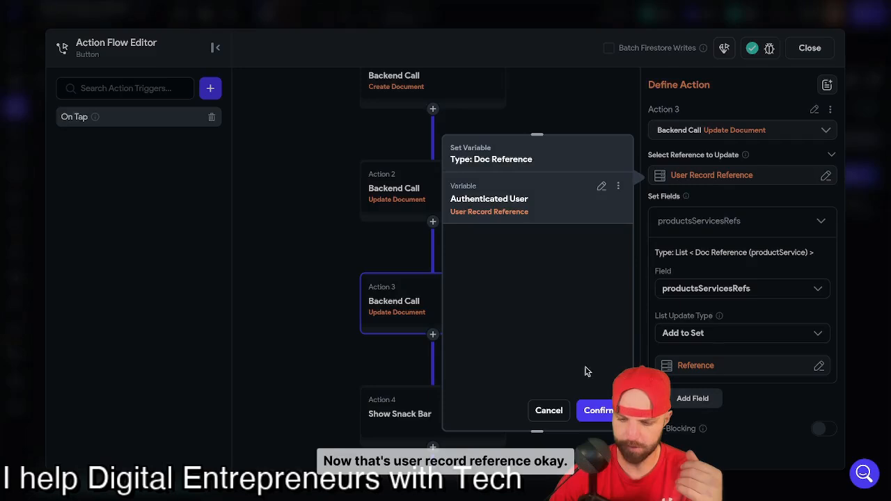
pyautogui.click(550, 412)
# - Review the variable assigned to the userRef field in Action 2 without changing it
pyautogui.click(477, 220)
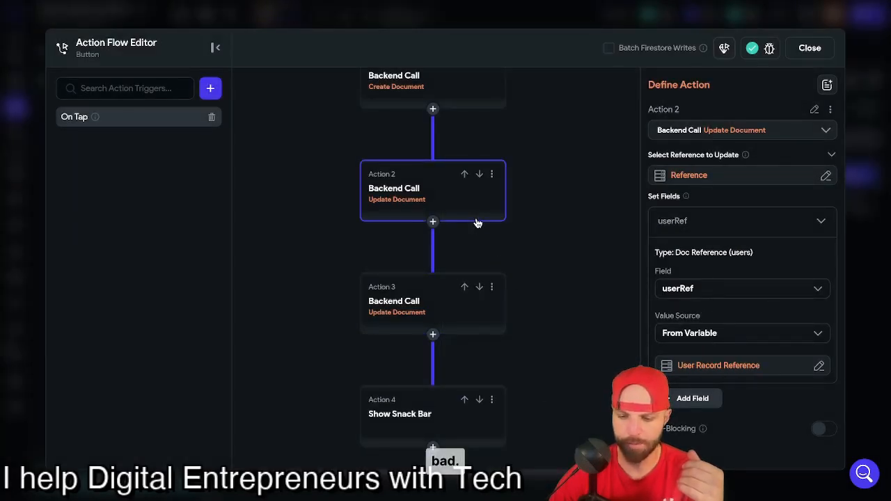
pyautogui.click(821, 226)
pyautogui.click(699, 222)
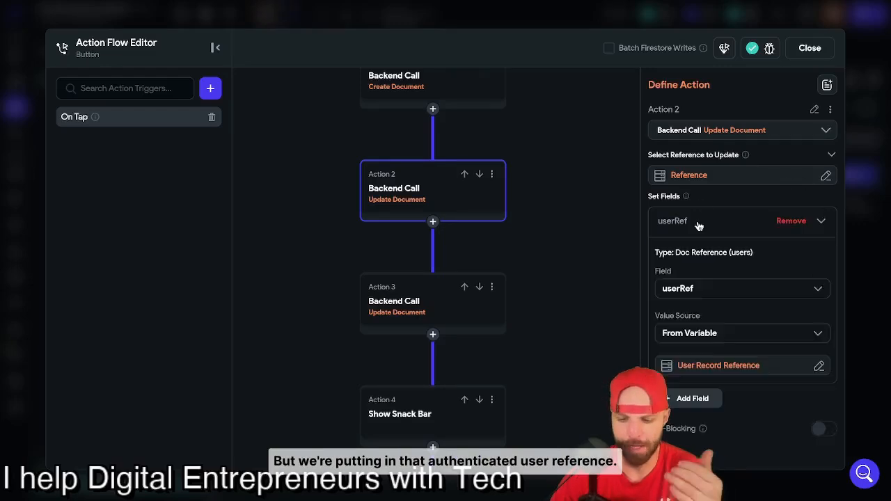
pyautogui.click(818, 367)
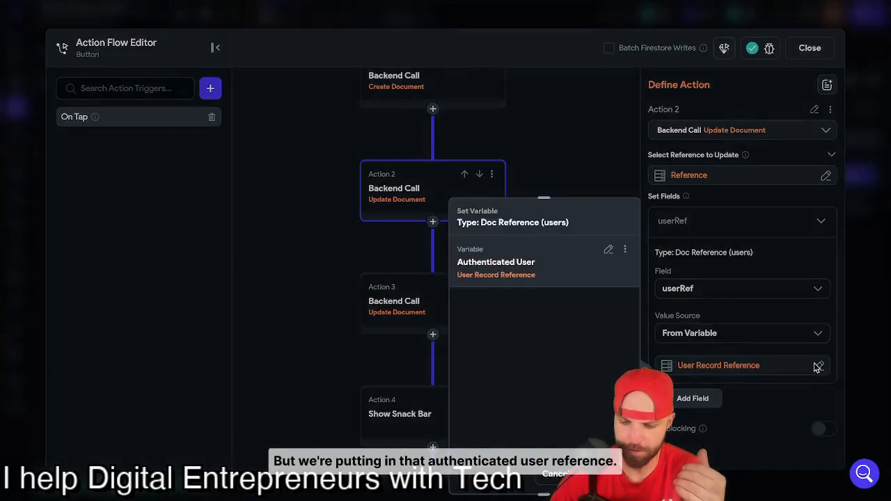
pyautogui.click(548, 486)
# - Remove the userRef field from Action 2 and delete that Update Document action from the flow
pyautogui.click(792, 222)
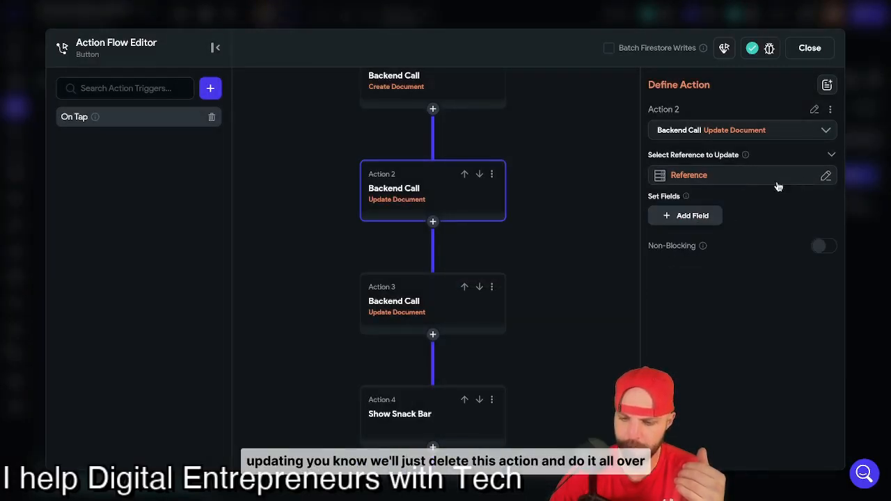
pyautogui.click(493, 176)
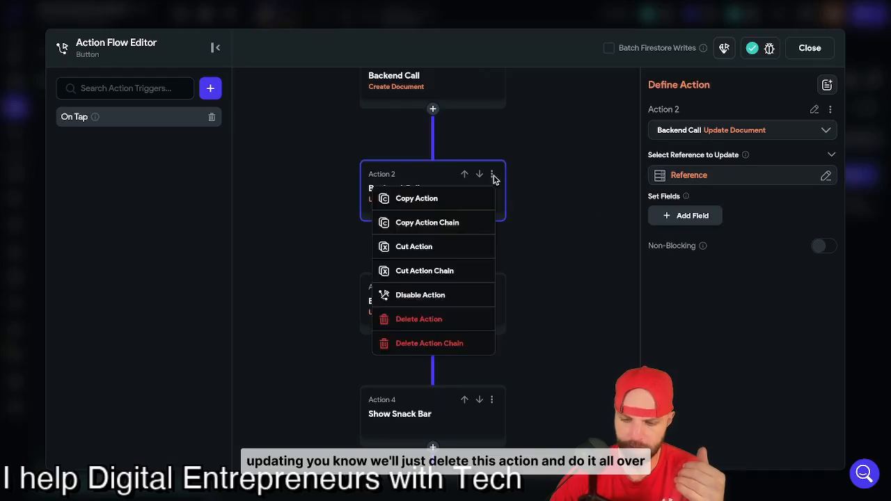
pyautogui.click(419, 319)
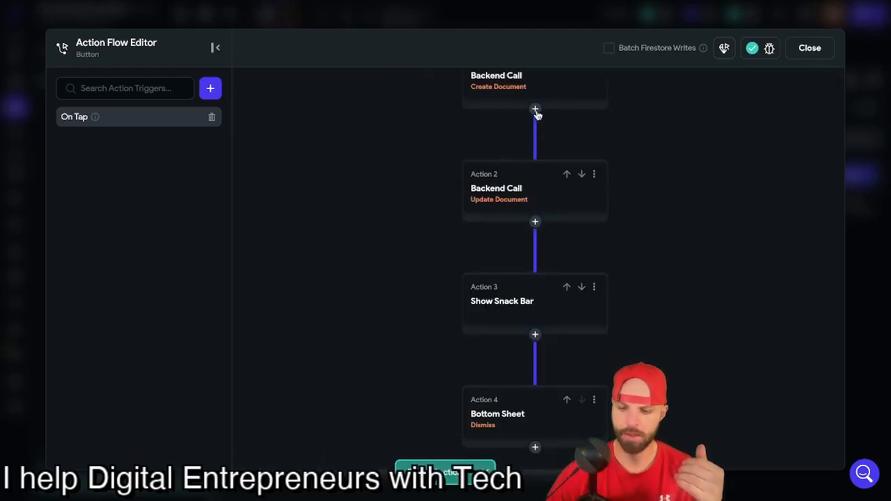
# - Review the fields set by the Create Document action for productService, including the details of userRef
pyautogui.scroll(2, 594, 185)
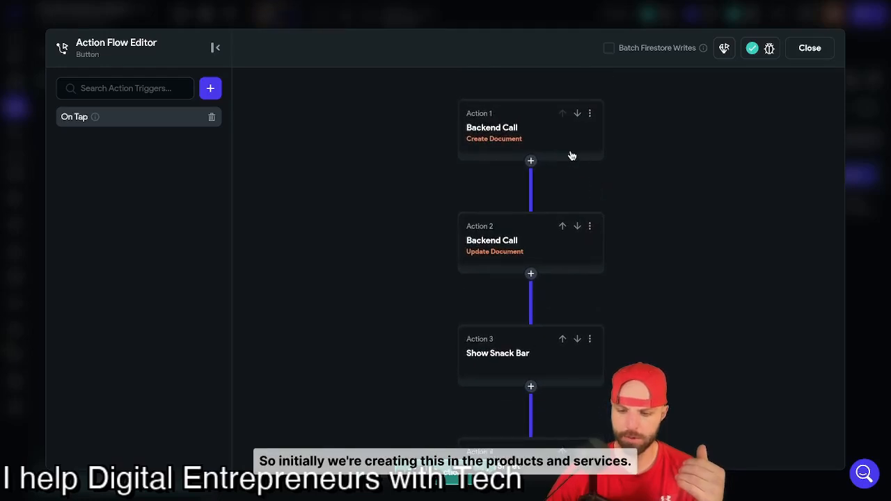
pyautogui.click(572, 153)
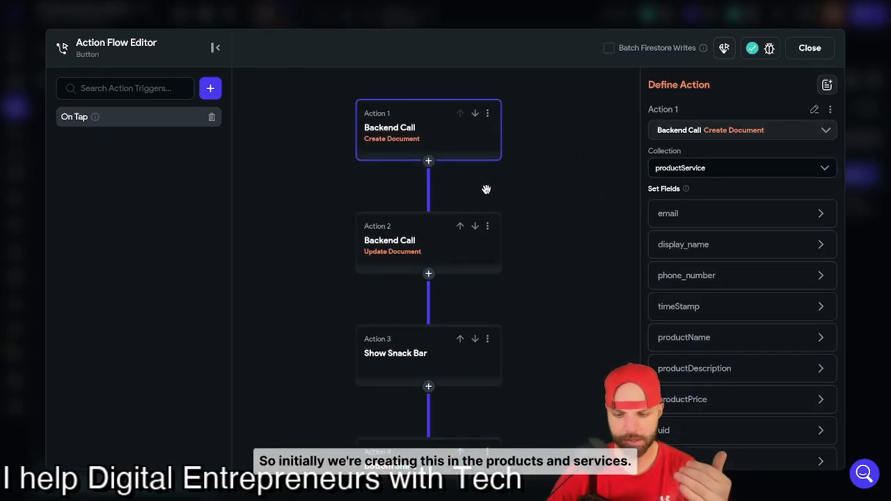
pyautogui.scroll(-2, 729, 262)
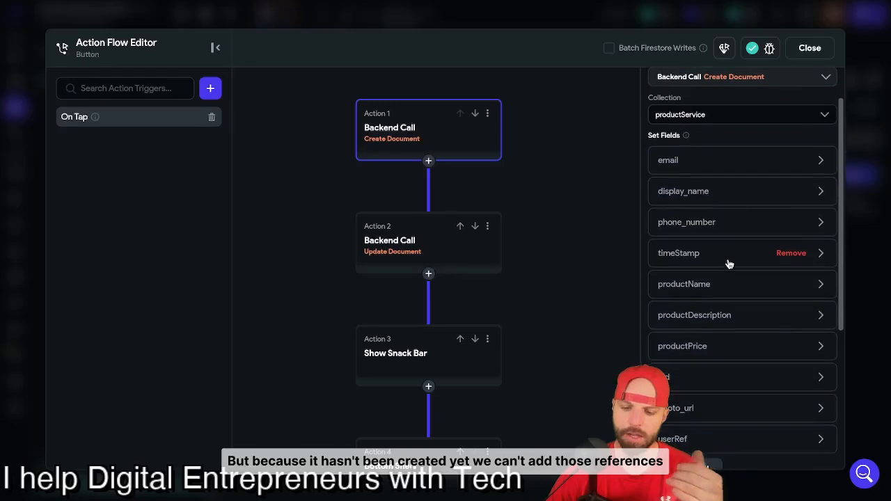
pyautogui.scroll(-1, 729, 264)
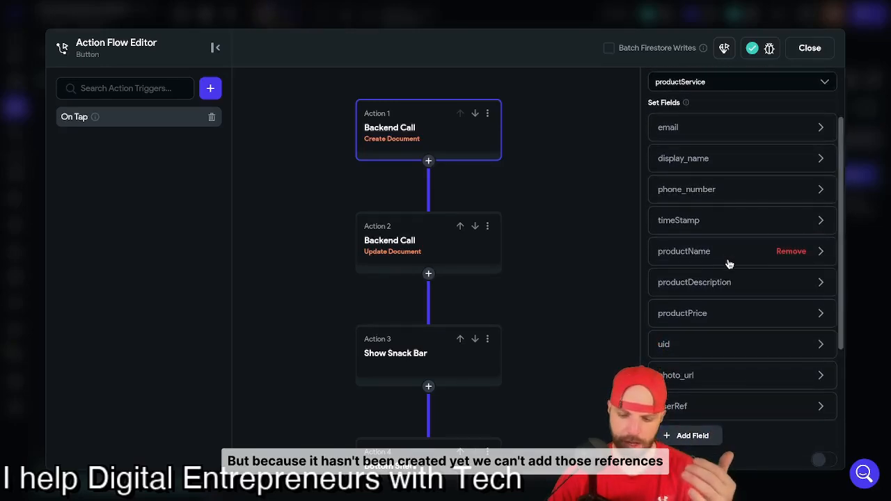
pyautogui.click(708, 411)
pyautogui.scroll(-3, 707, 418)
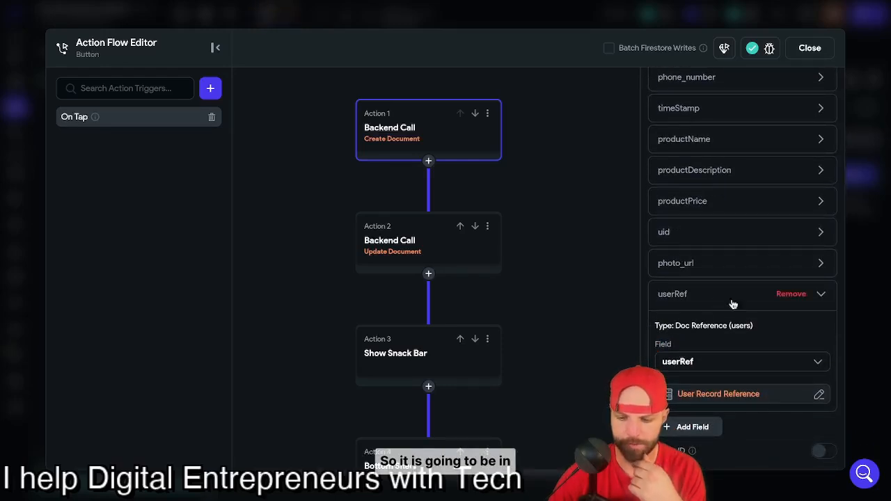
pyautogui.click(821, 300)
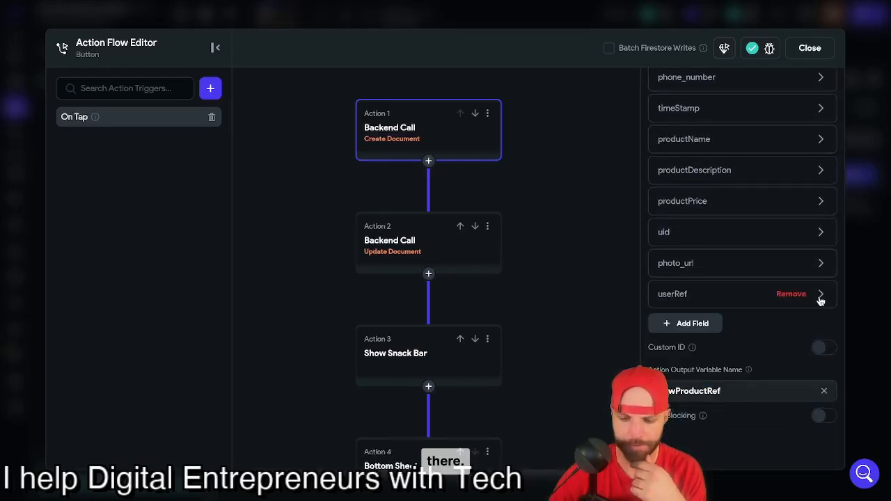
# - Check the fields of the remaining Update Document action against those of the Create Document action
pyautogui.click(458, 262)
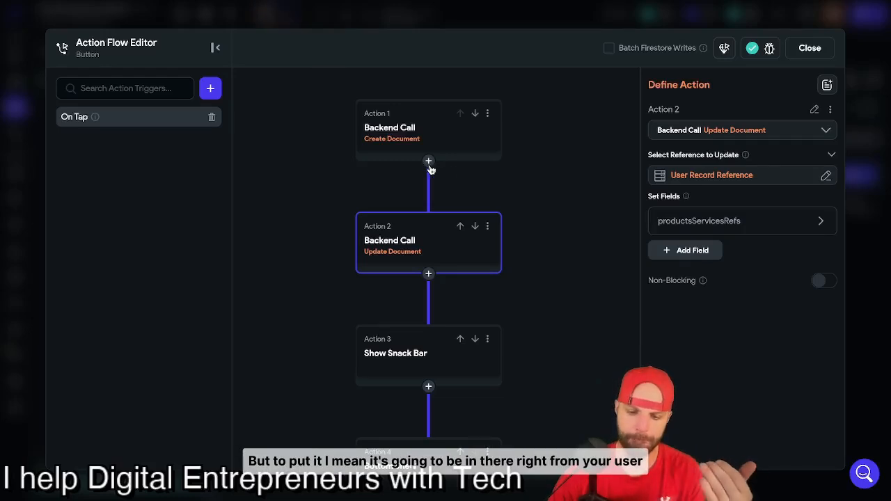
pyautogui.click(498, 147)
pyautogui.scroll(-3, 696, 304)
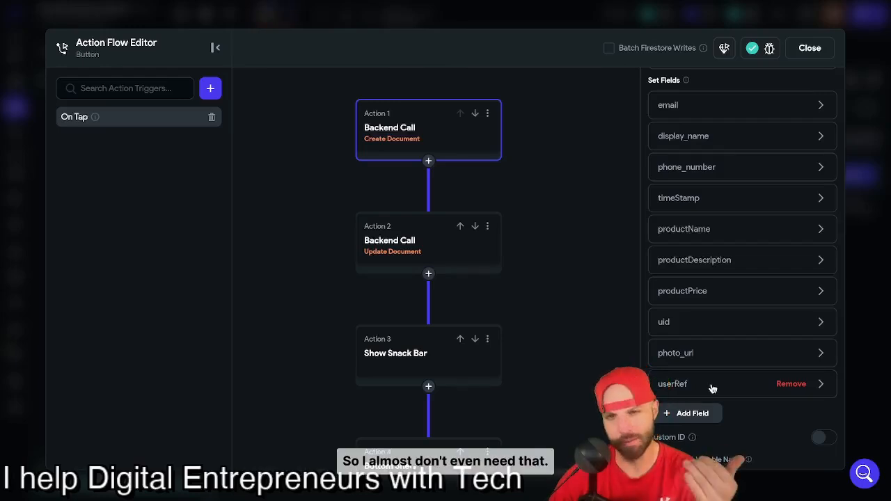
# - Add a Firestore Update Document action directly after the Create Document action
pyautogui.scroll(2, 542, 235)
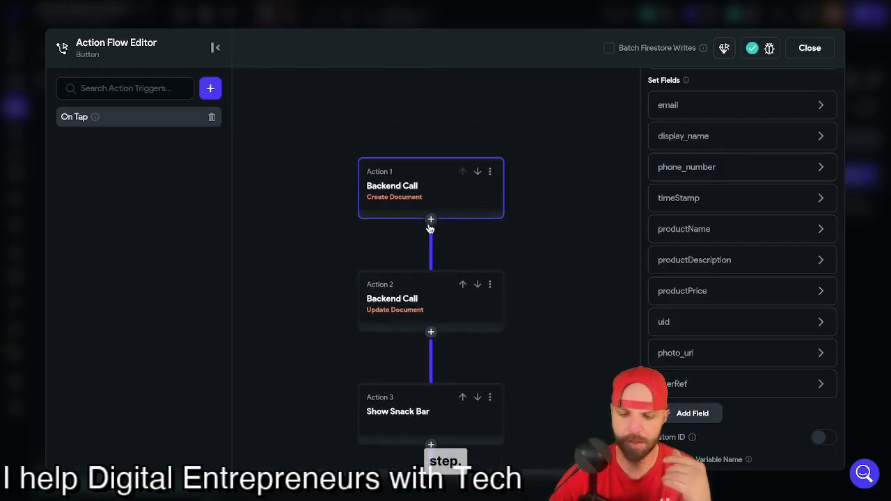
pyautogui.click(431, 220)
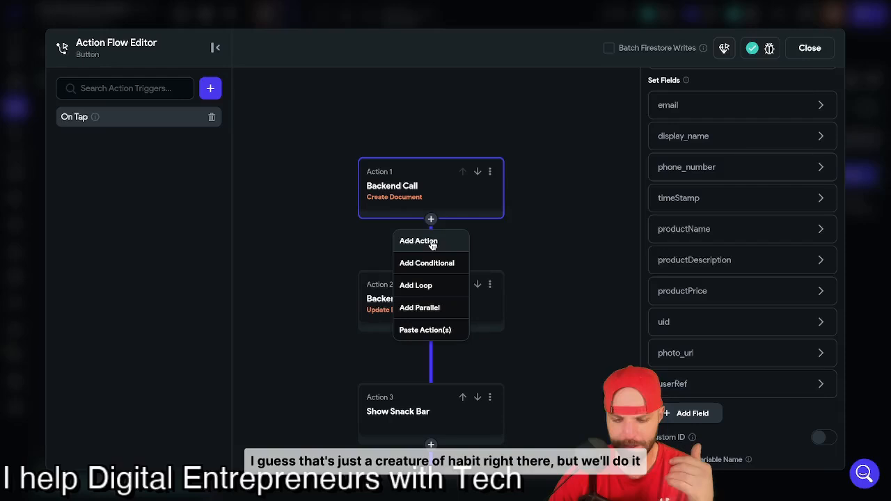
pyautogui.click(418, 241)
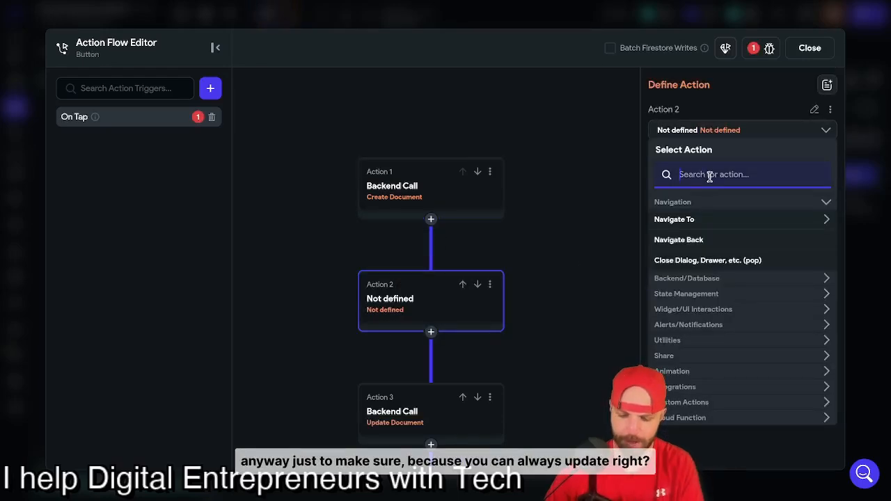
pyautogui.write('update')
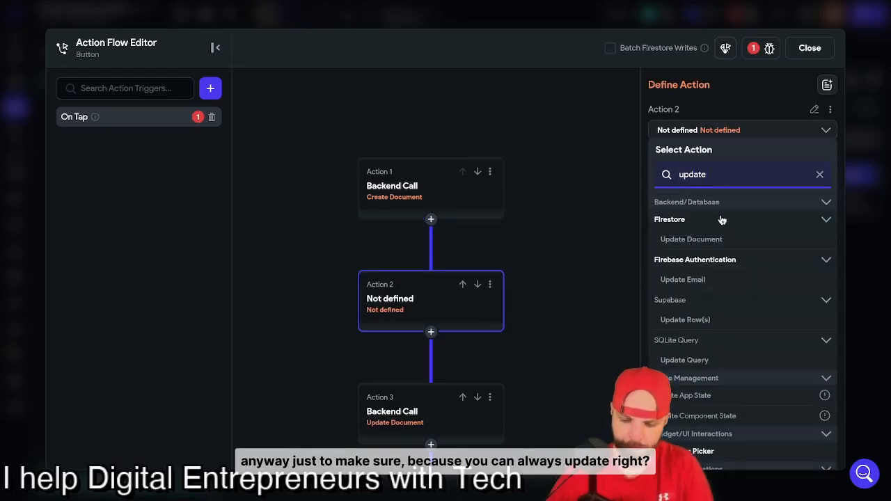
pyautogui.scroll(-1, 728, 295)
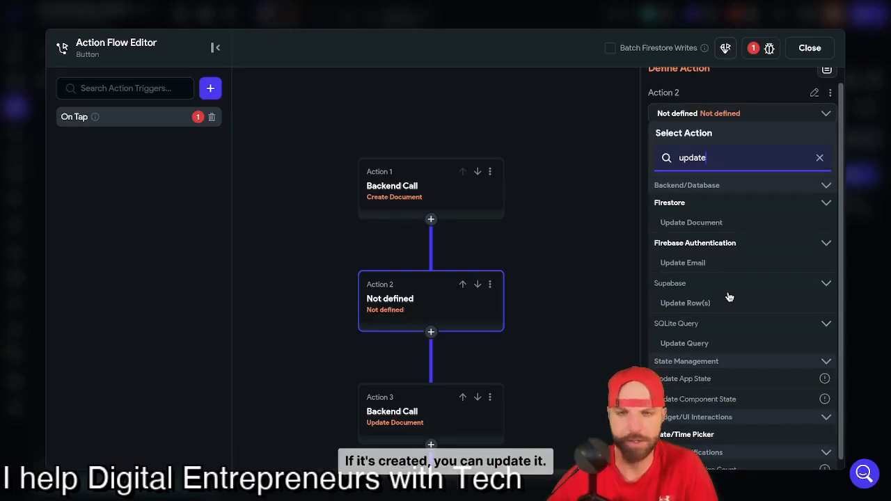
pyautogui.click(702, 224)
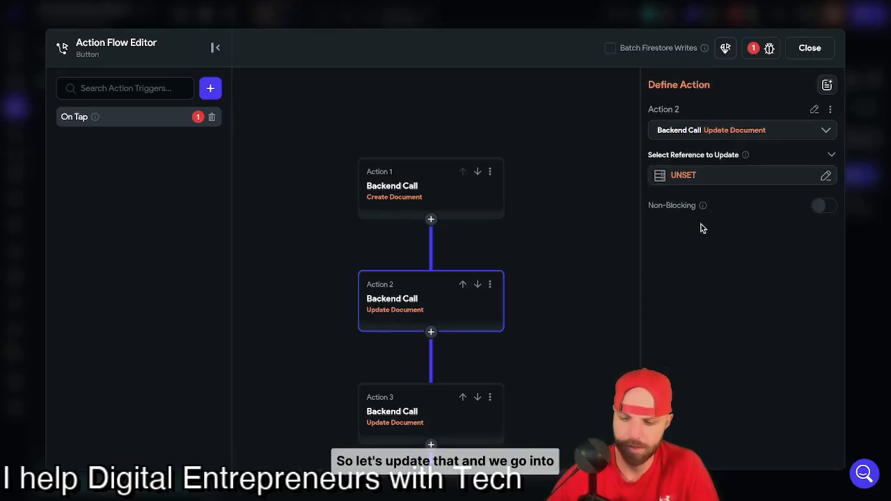
# - Set the new Update Document action's reference to the Reference property of the newProductRef action output
pyautogui.click(685, 178)
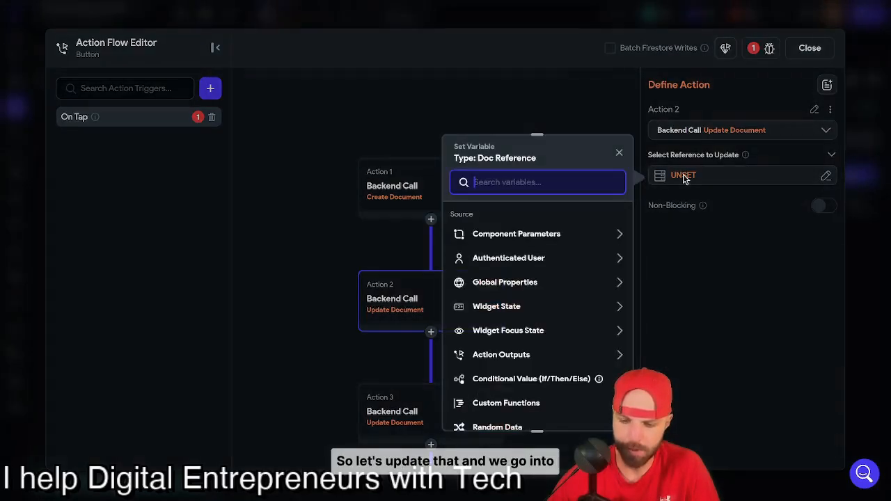
pyautogui.scroll(-1, 555, 272)
pyautogui.click(541, 276)
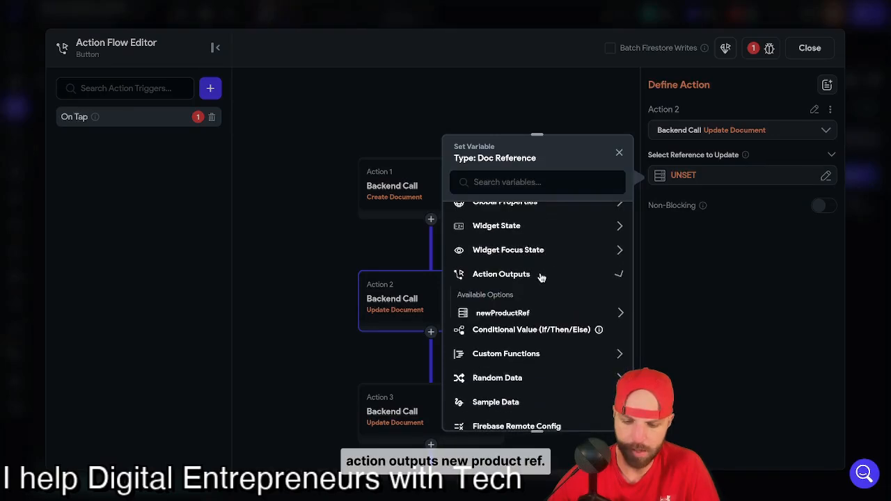
pyautogui.click(513, 314)
pyautogui.scroll(-3, 512, 348)
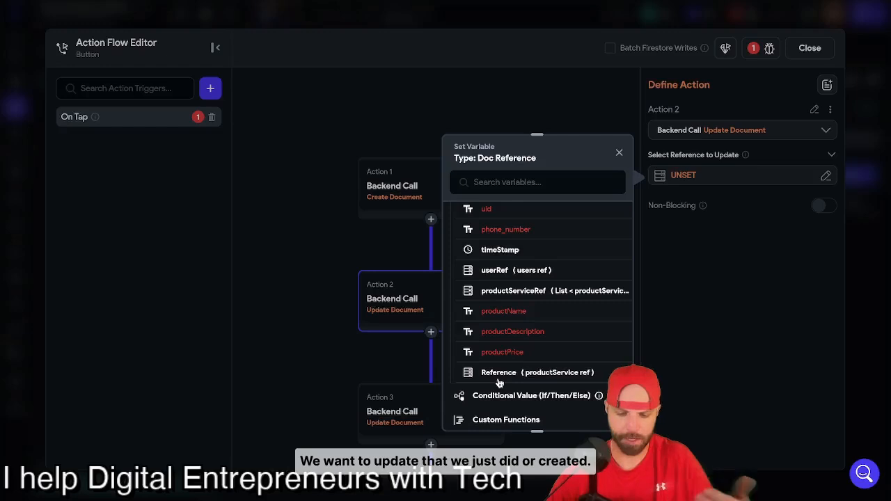
pyautogui.click(500, 374)
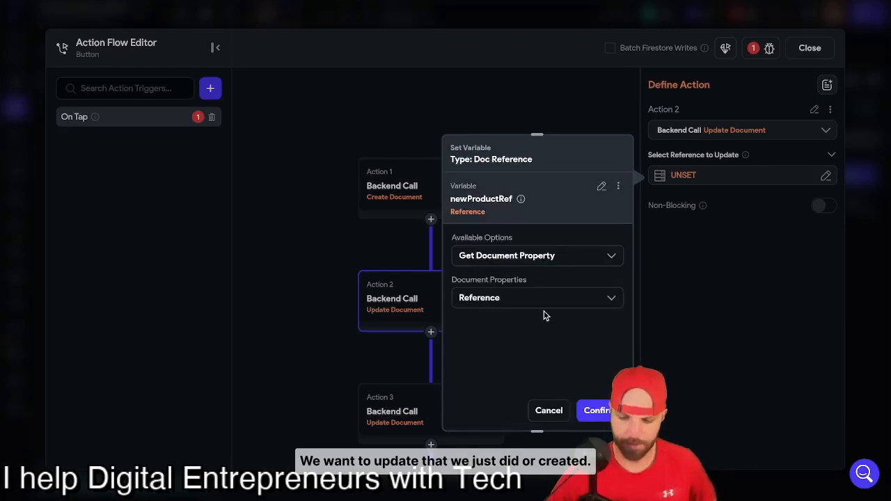
pyautogui.click(597, 410)
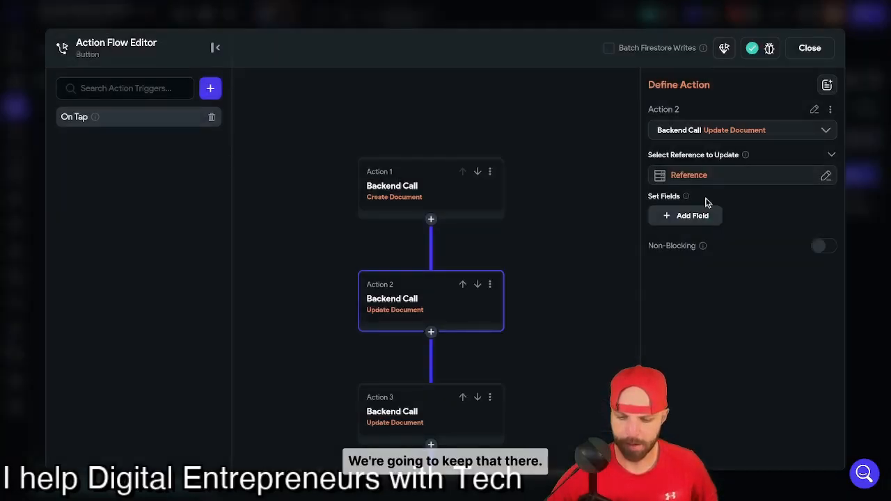
# - Add the userRef field to the Action 2 update and assign it the authenticated user's User Reference
pyautogui.click(694, 216)
pyautogui.click(720, 230)
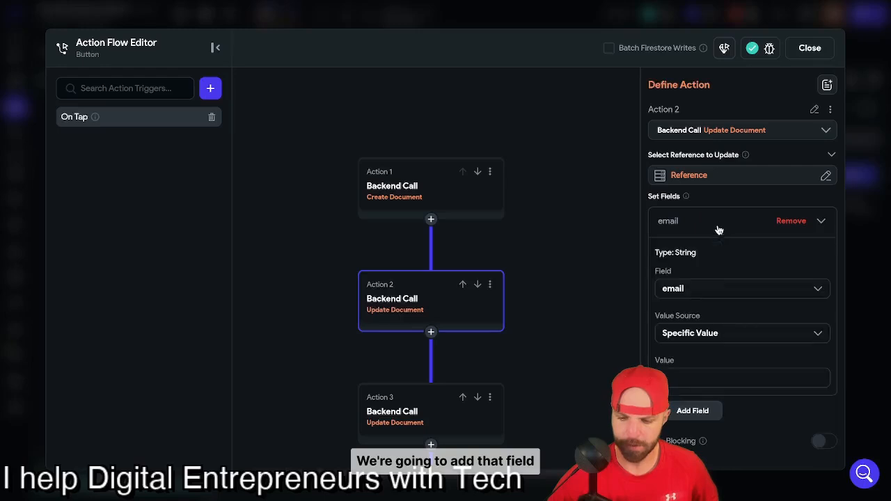
pyautogui.click(700, 286)
pyautogui.scroll(-3, 717, 346)
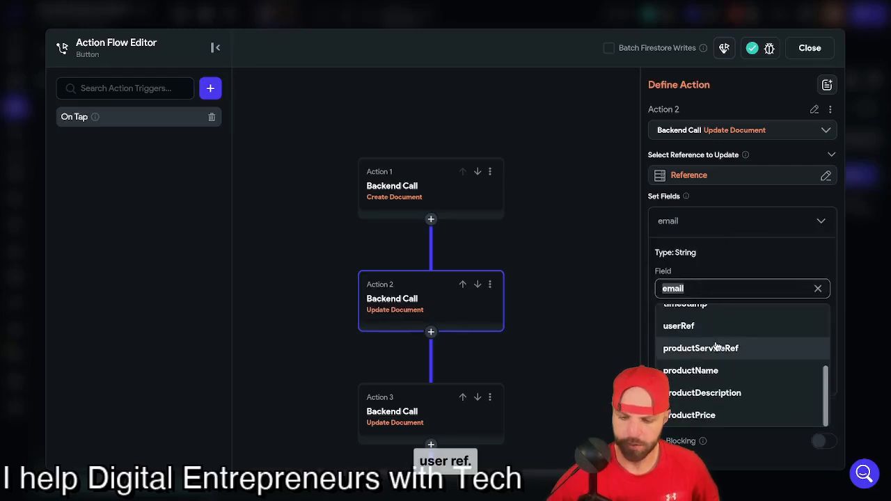
pyautogui.click(702, 326)
pyautogui.click(697, 367)
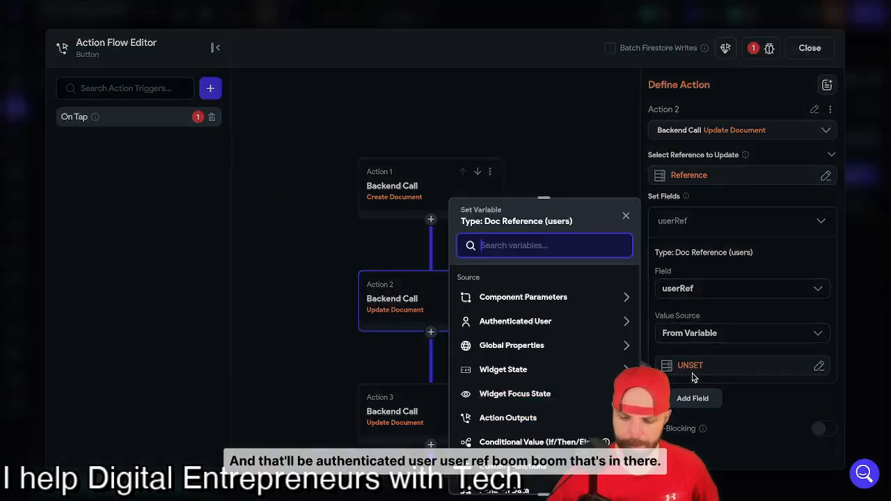
pyautogui.click(553, 322)
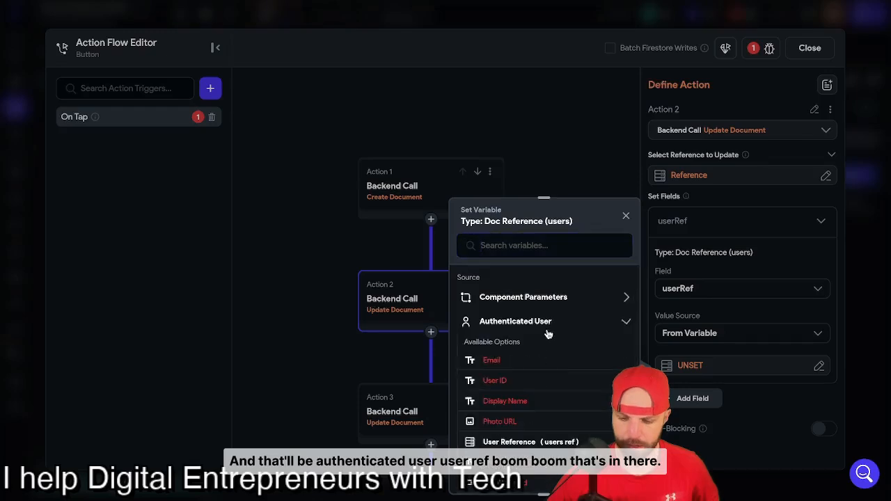
pyautogui.click(525, 440)
pyautogui.click(607, 474)
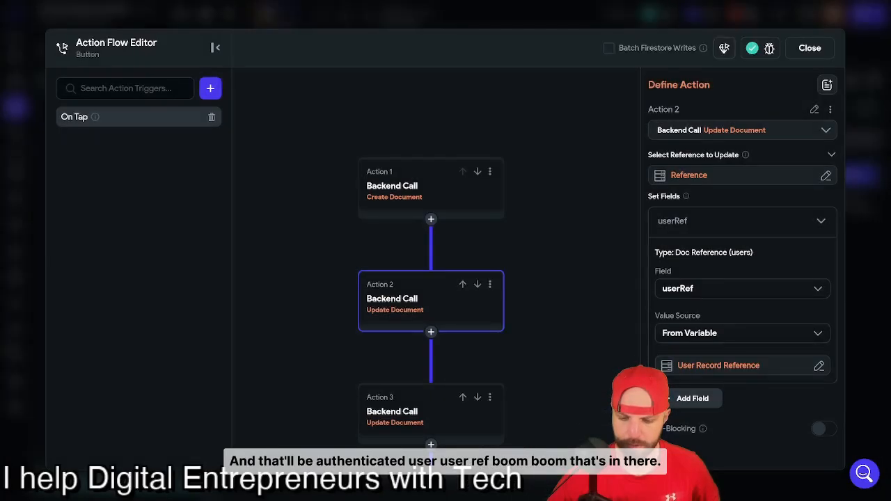
# - Remove the productsServicesRefs field from Action 3 and delete that Update Document action
pyautogui.scroll(-2, 572, 378)
pyautogui.click(474, 348)
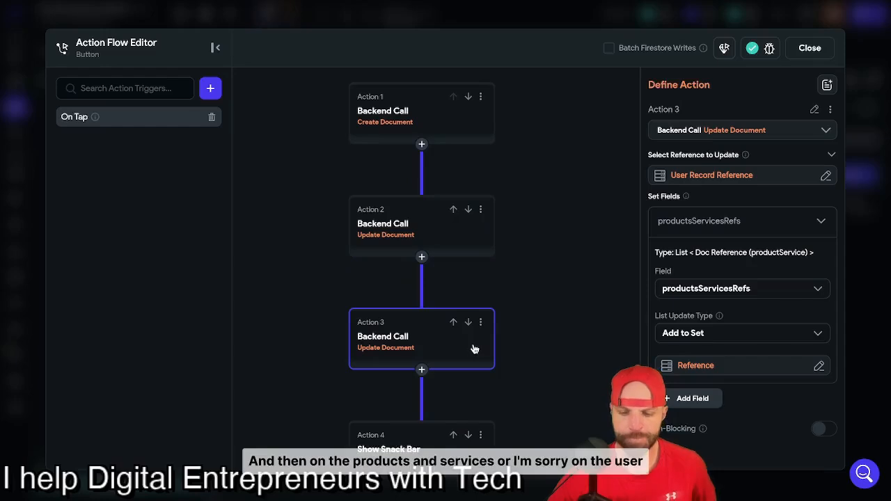
pyautogui.click(822, 222)
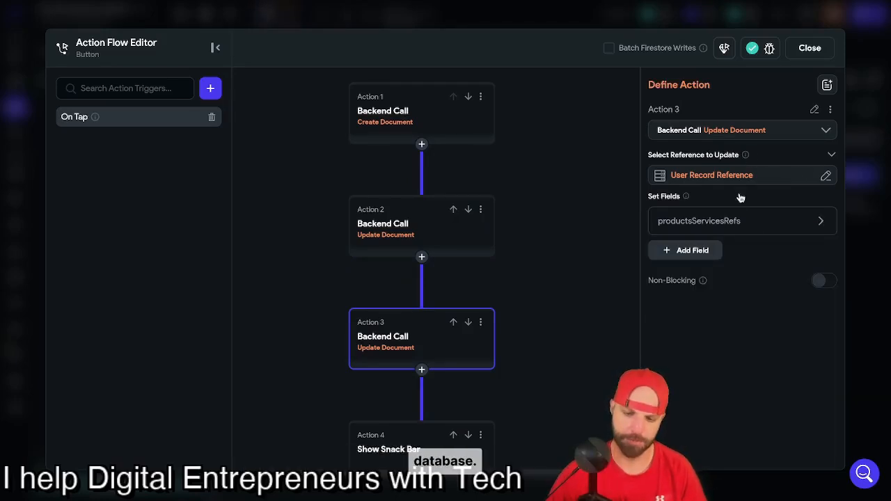
pyautogui.click(795, 230)
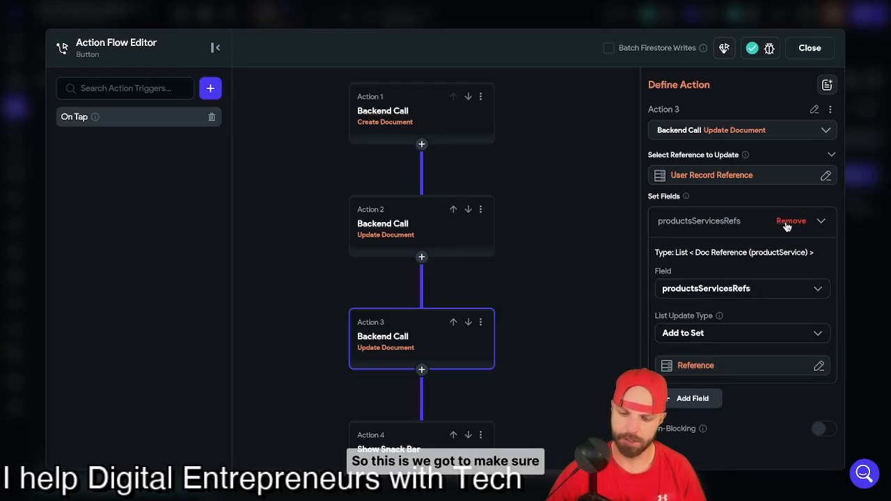
pyautogui.click(791, 222)
pyautogui.click(479, 322)
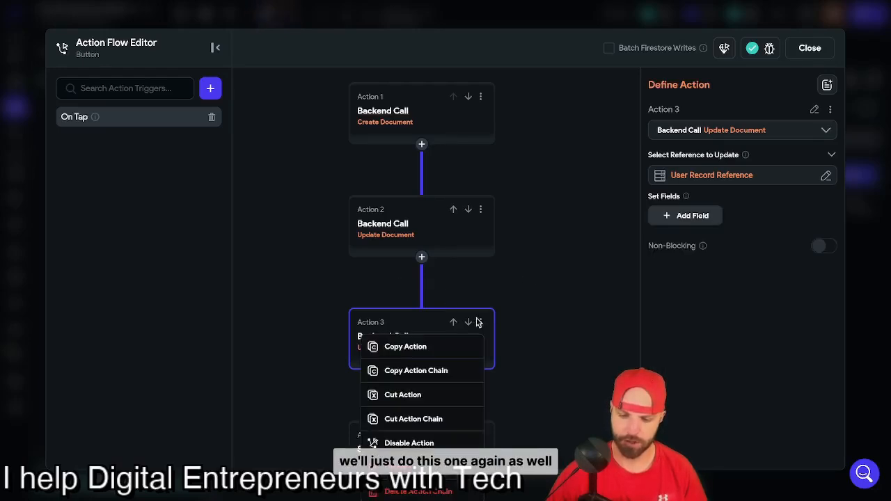
pyautogui.click(410, 467)
# - Add a Firestore Update Document action after Action 2
pyautogui.click(524, 257)
pyautogui.click(522, 278)
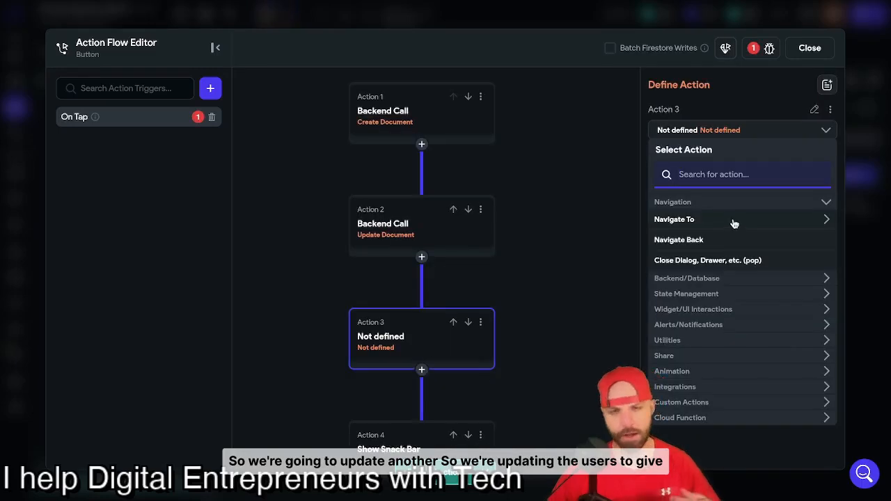
pyautogui.write('update')
pyautogui.click(720, 240)
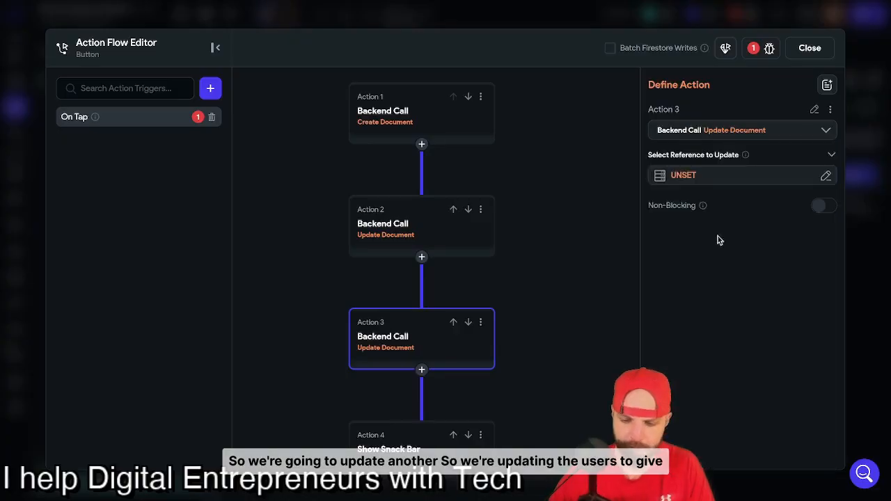
# - Try to use the authenticated user's productsServicesRefs as the reference to update in Action 3, and cancel the variable selection
pyautogui.click(707, 176)
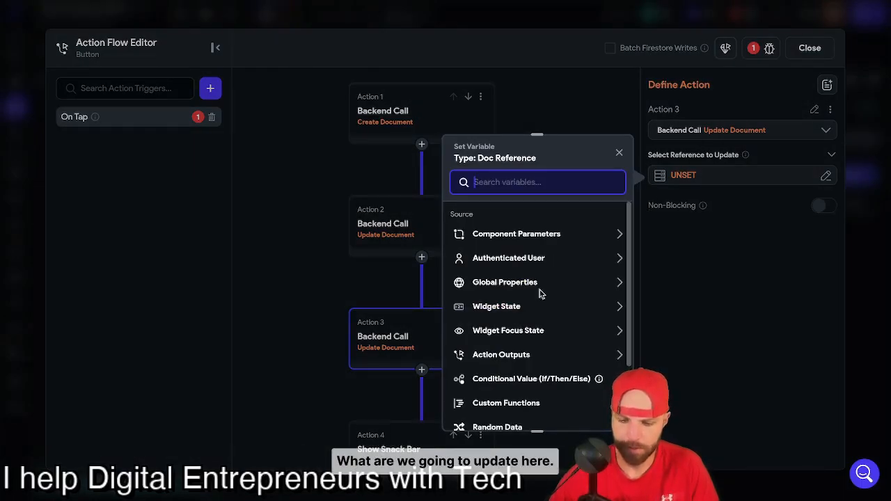
pyautogui.scroll(-1, 536, 318)
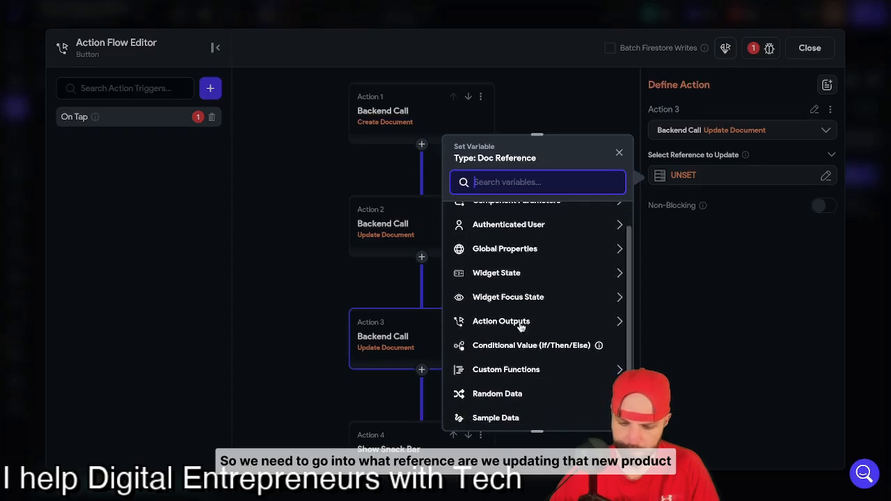
pyautogui.click(523, 325)
pyautogui.scroll(-1, 520, 343)
pyautogui.scroll(-1, 519, 344)
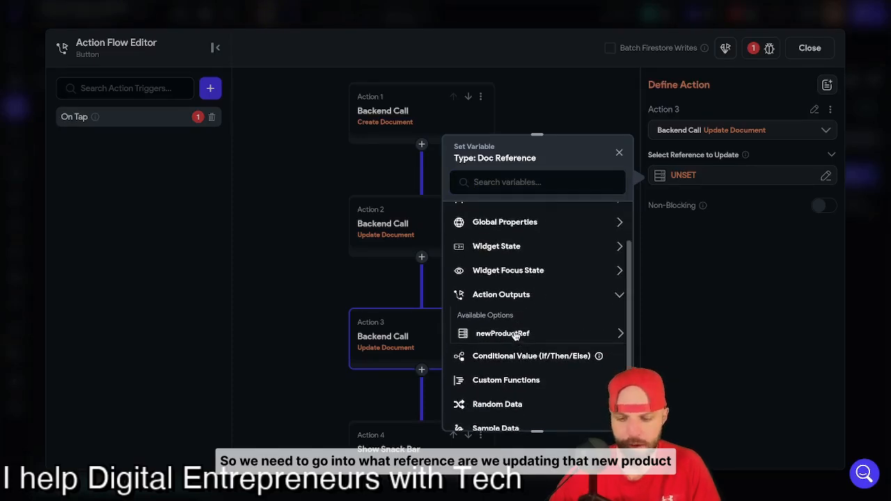
pyautogui.scroll(2, 516, 336)
pyautogui.click(527, 257)
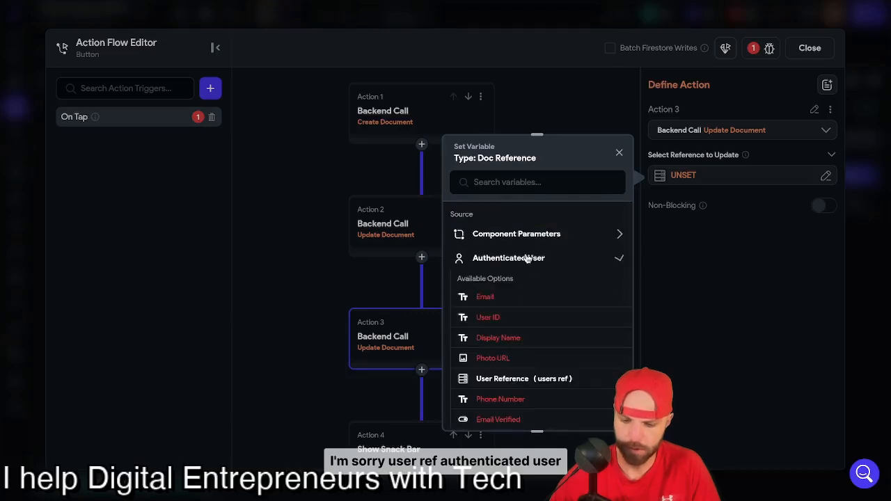
pyautogui.scroll(-6, 521, 327)
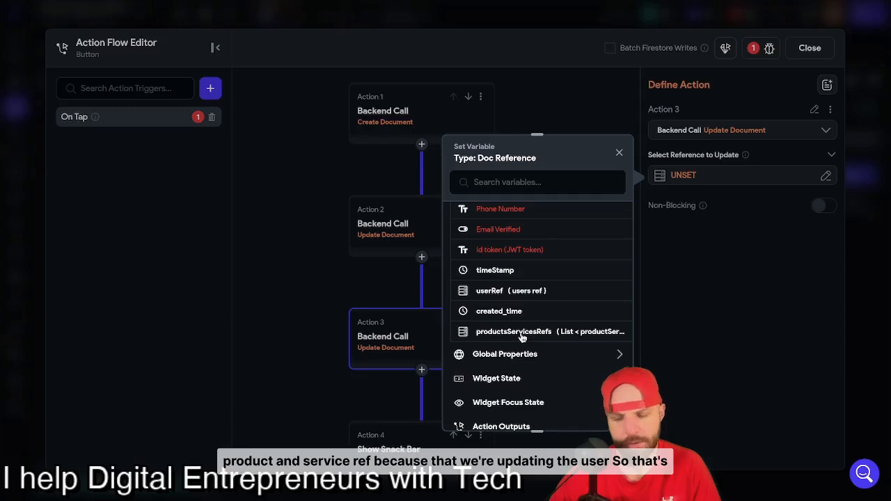
pyautogui.click(521, 332)
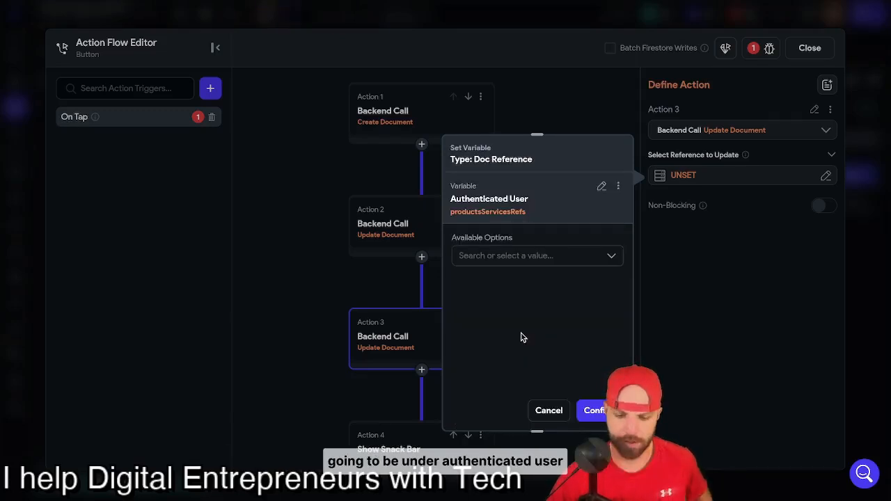
pyautogui.click(537, 258)
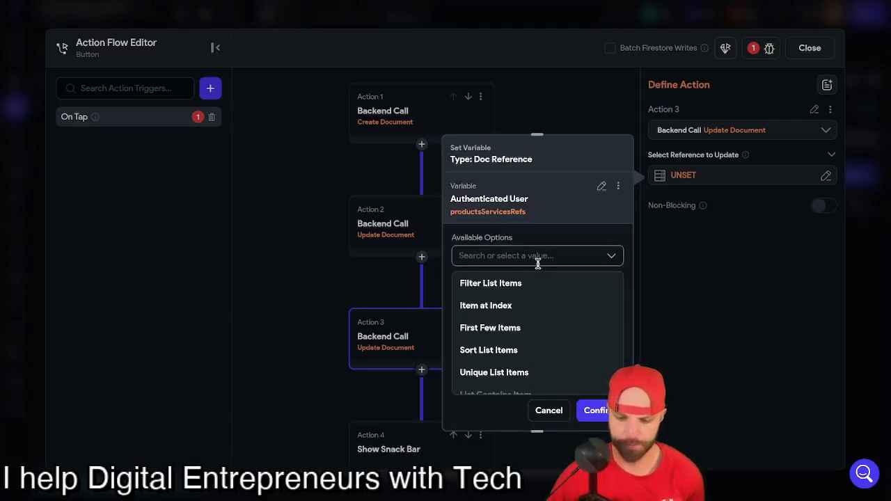
pyautogui.click(549, 410)
pyautogui.click(549, 410)
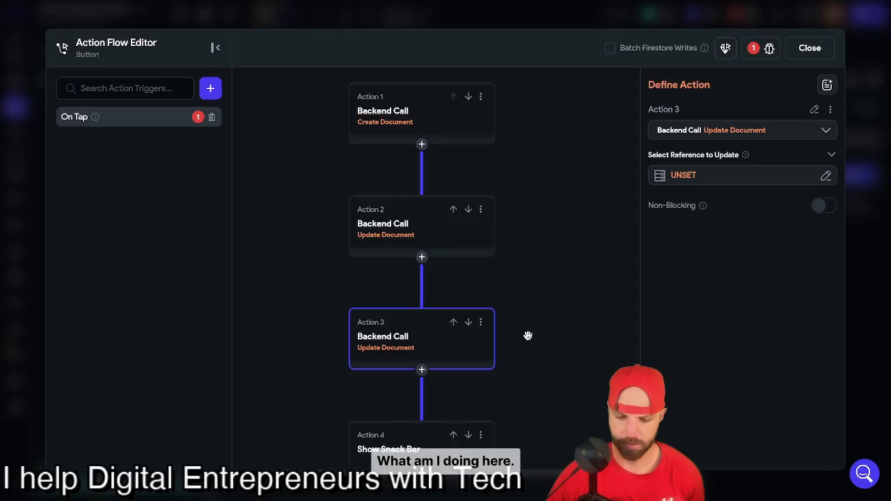
# - Check the first two backend calls and delete the Update Document action in Action 3, whose reference is unset
pyautogui.click(444, 223)
pyautogui.click(452, 112)
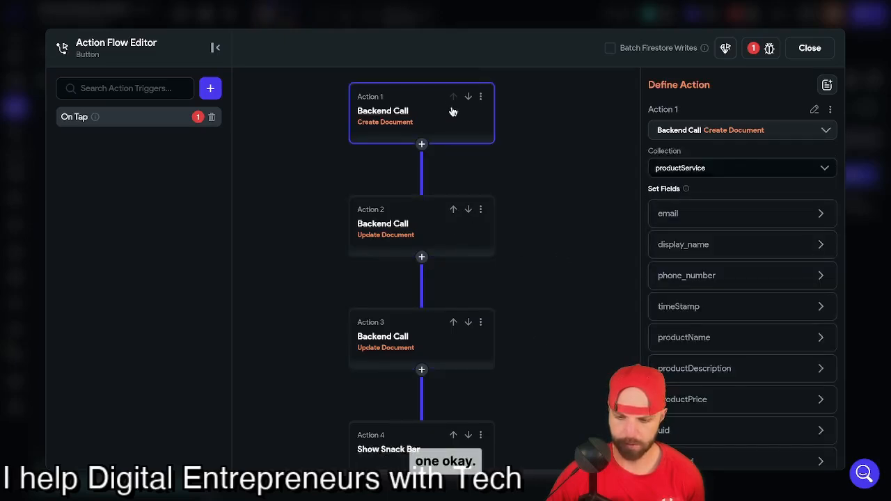
pyautogui.click(457, 355)
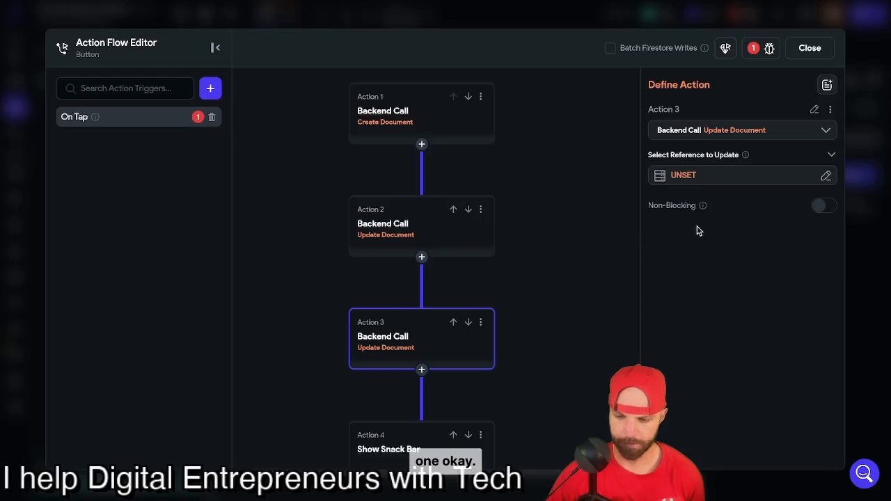
pyautogui.click(686, 175)
pyautogui.click(619, 157)
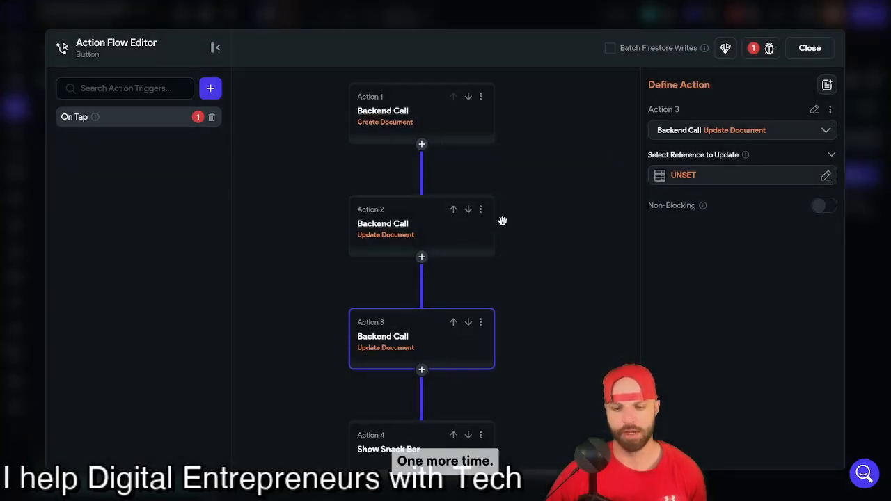
pyautogui.click(481, 323)
pyautogui.click(413, 466)
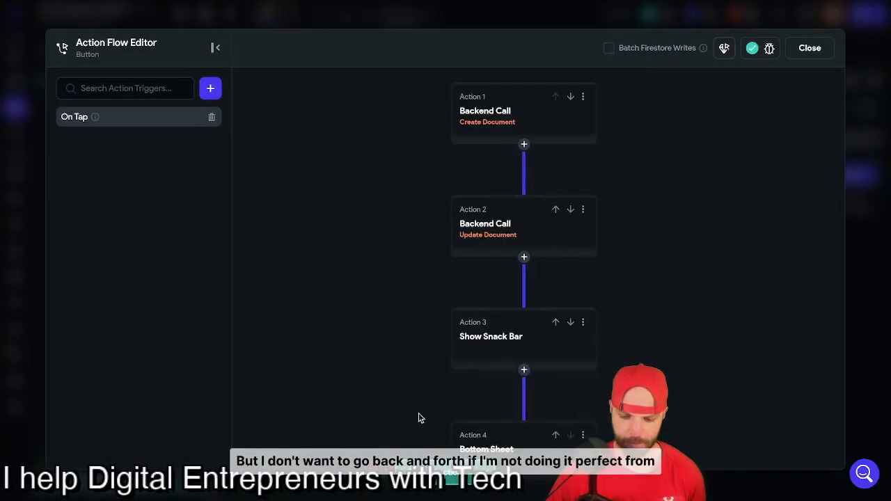
# - Add a Firestore Update Document action after Action 2
pyautogui.click(524, 259)
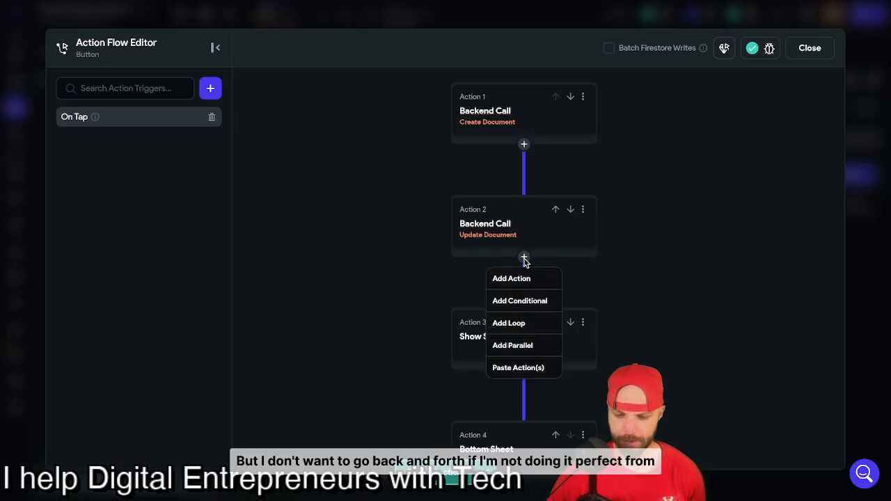
pyautogui.click(521, 279)
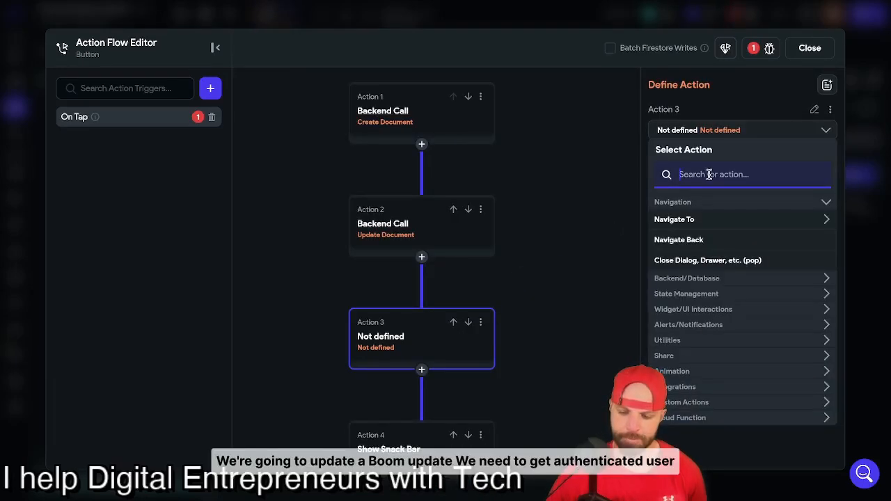
pyautogui.write('update')
pyautogui.click(712, 241)
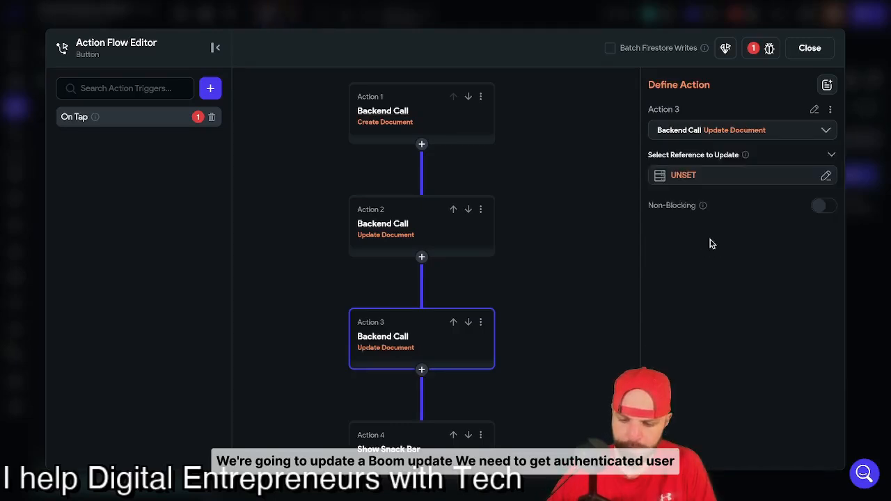
# - Set the reference to update in Action 3 to the authenticated user's User Reference
pyautogui.click(689, 178)
pyautogui.click(554, 264)
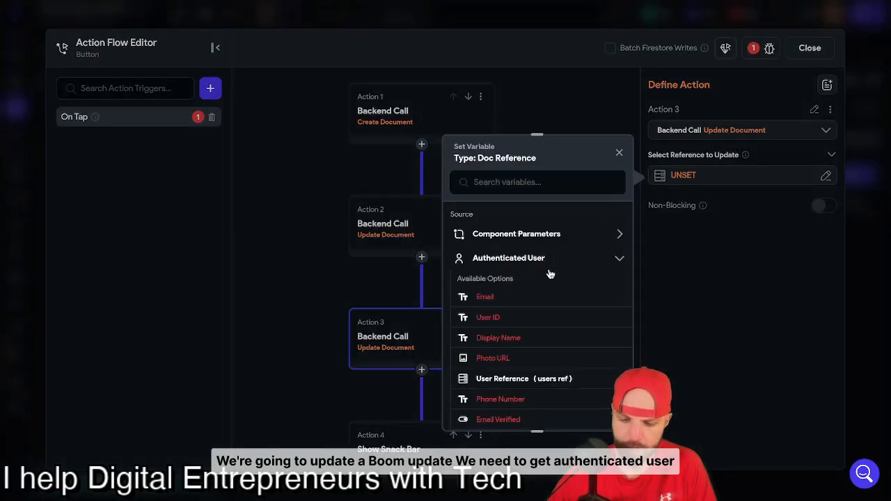
pyautogui.click(512, 367)
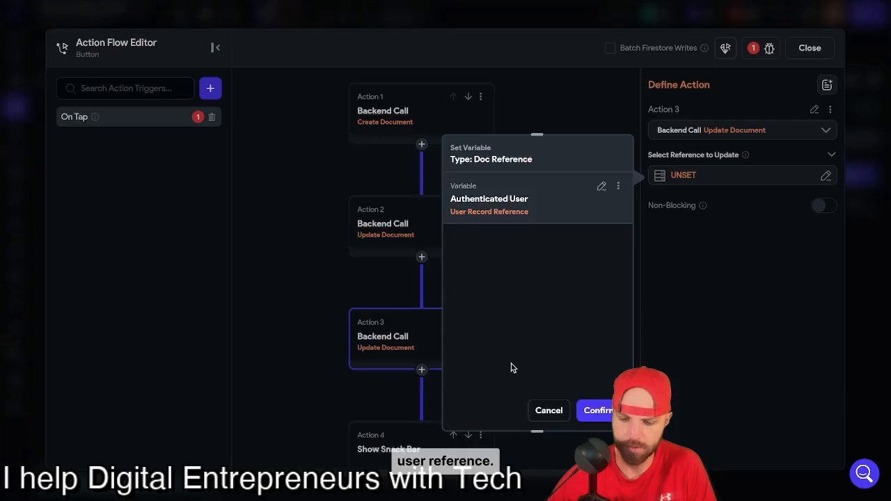
pyautogui.click(598, 410)
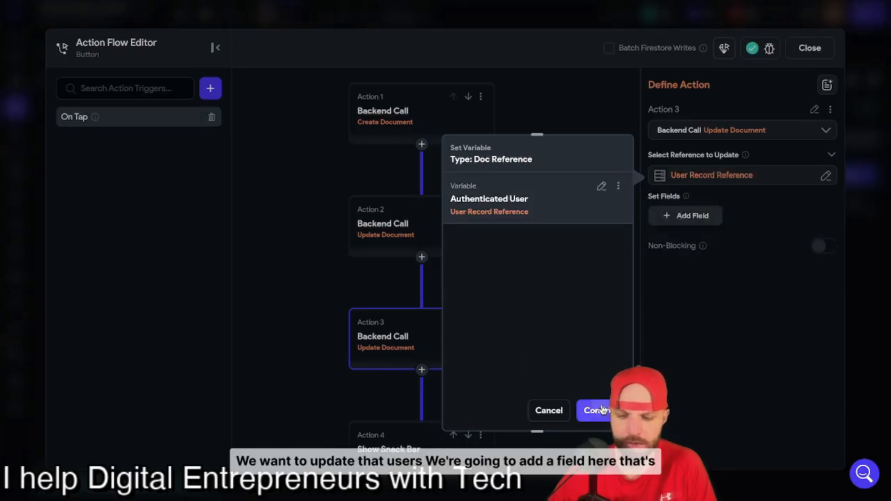
# - Add the productsServicesRefs field to Action 3 with Add to Set as its list update type
pyautogui.click(697, 216)
pyautogui.click(699, 224)
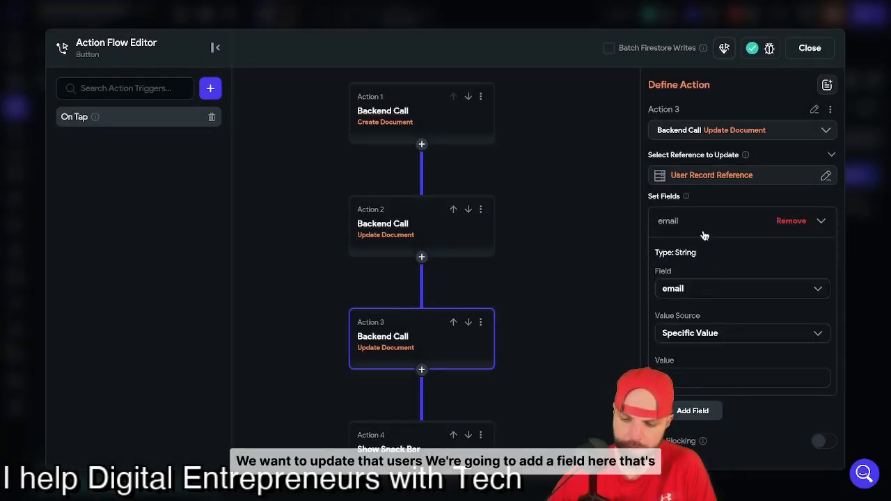
pyautogui.click(702, 288)
pyautogui.scroll(-3, 711, 360)
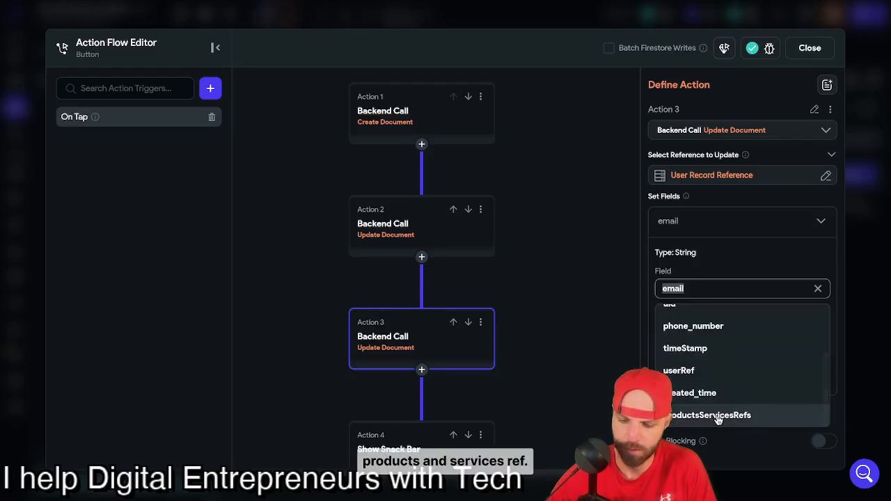
pyautogui.click(718, 416)
pyautogui.click(710, 332)
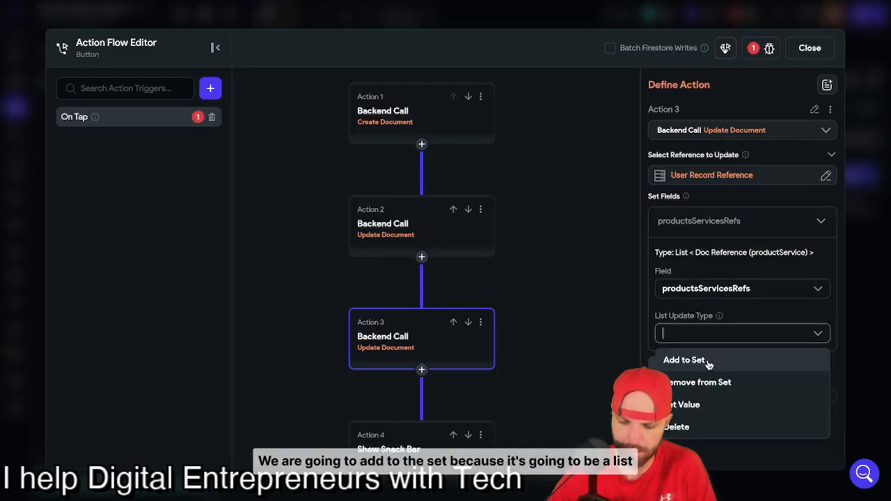
pyautogui.click(706, 363)
pyautogui.scroll(-1, 708, 366)
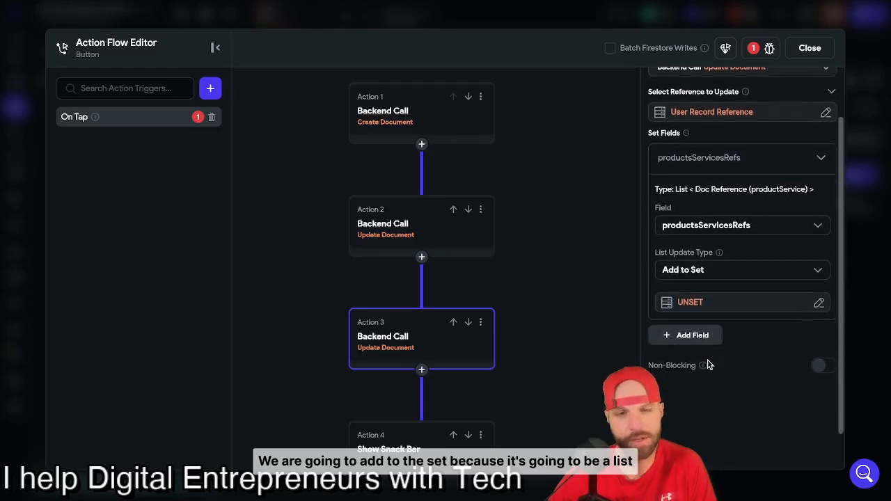
# - Set the productsServicesRefs value to the Reference of the newProductRef action output, and close the action flow
pyautogui.click(691, 300)
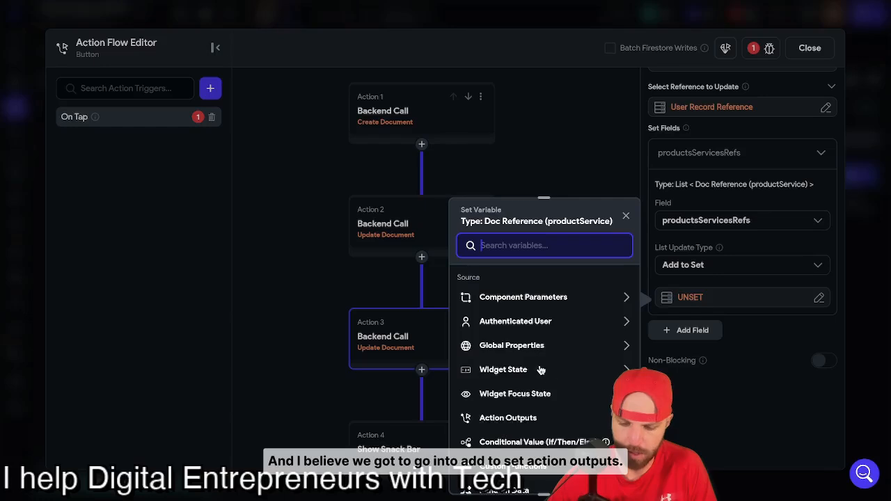
pyautogui.scroll(-1, 538, 378)
pyautogui.click(533, 395)
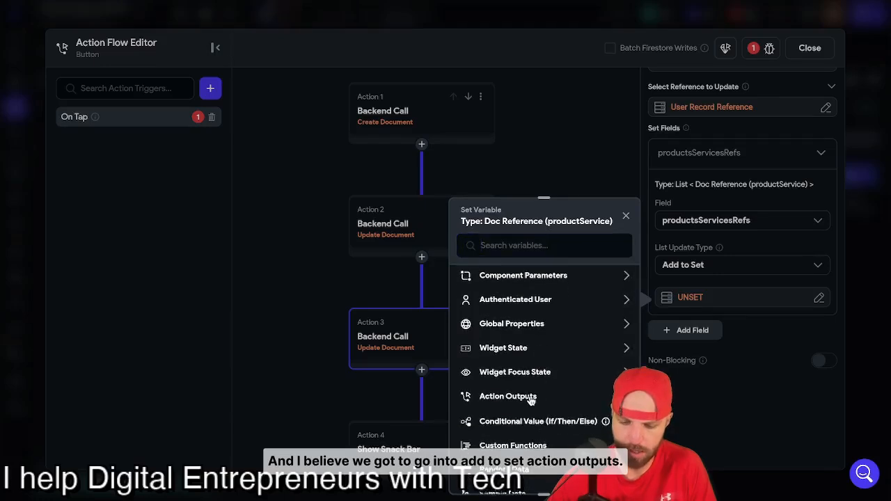
pyautogui.scroll(-2, 529, 400)
pyautogui.click(522, 378)
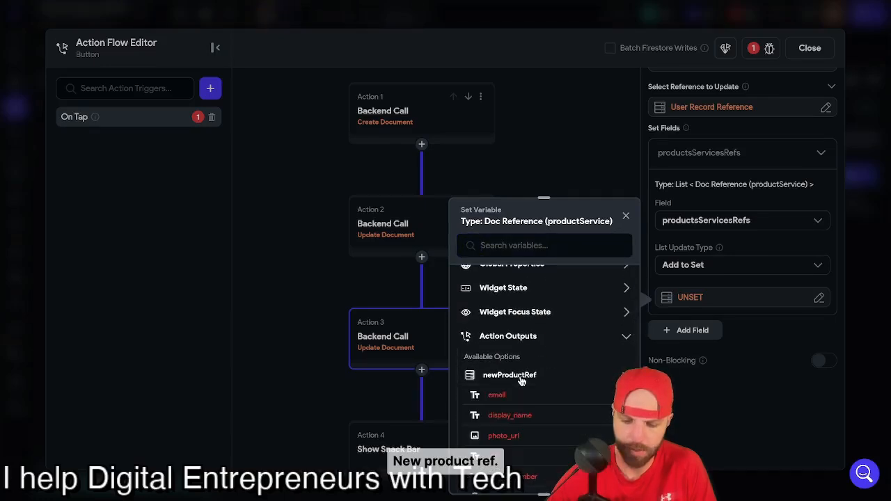
pyautogui.scroll(-4, 521, 378)
pyautogui.scroll(-5, 520, 407)
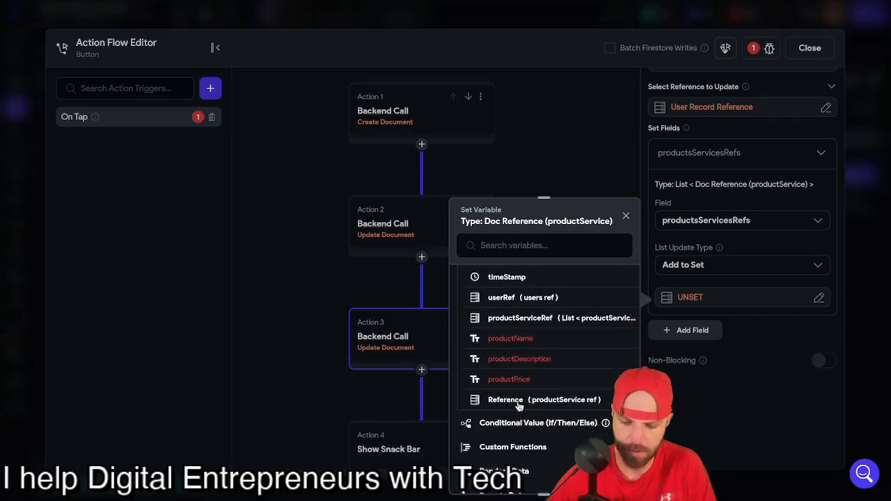
pyautogui.click(518, 384)
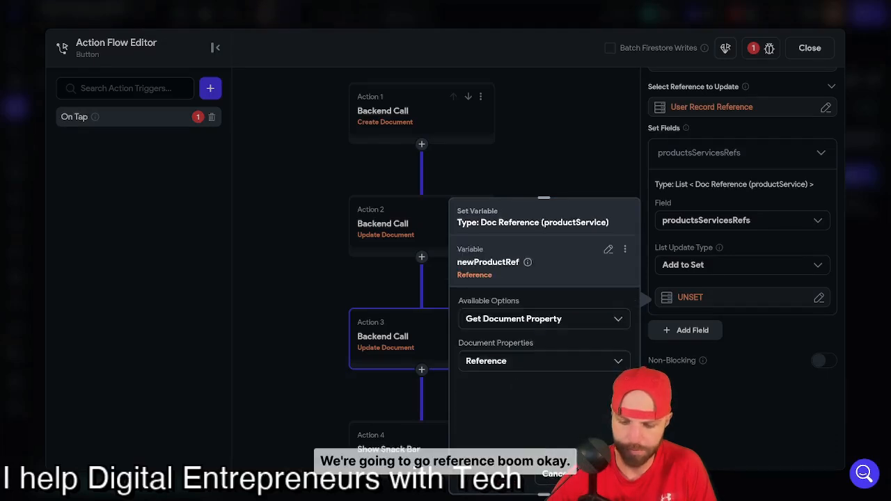
pyautogui.click(596, 474)
pyautogui.click(580, 360)
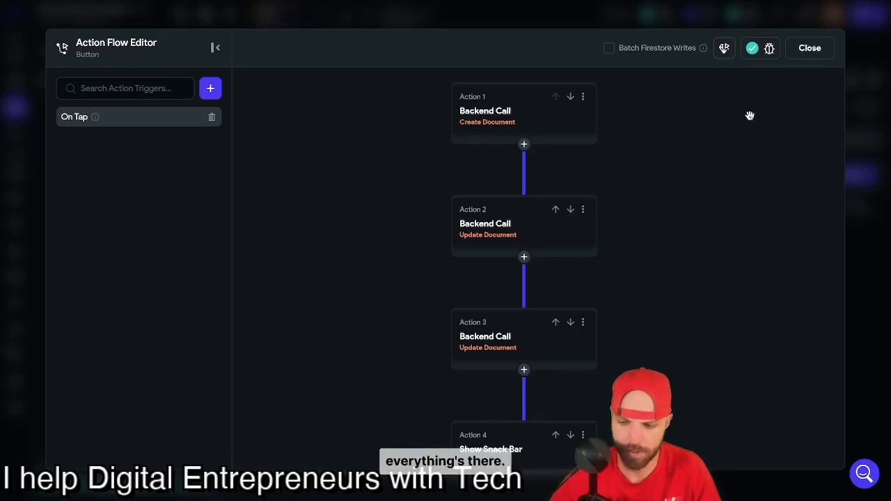
pyautogui.click(811, 49)
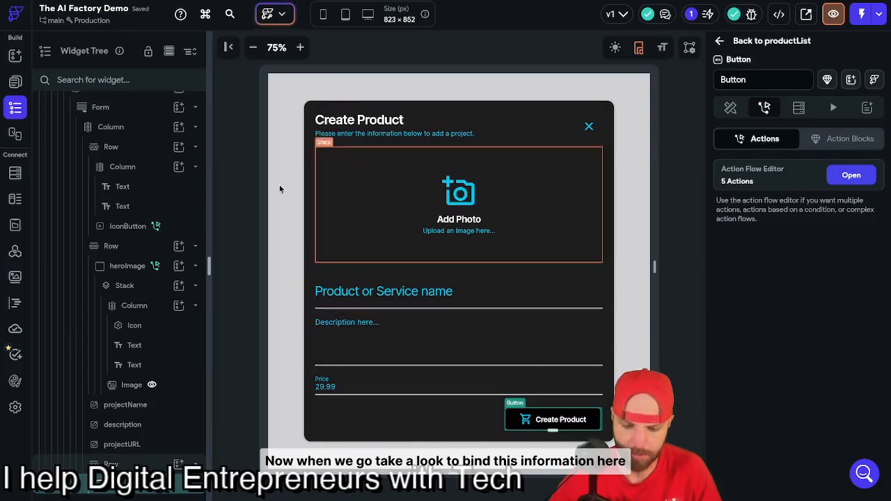
# - Open the productList page in the ProductsServices folder
pyautogui.scroll(3, 143, 236)
pyautogui.scroll(-3, 139, 234)
pyautogui.scroll(3, 140, 233)
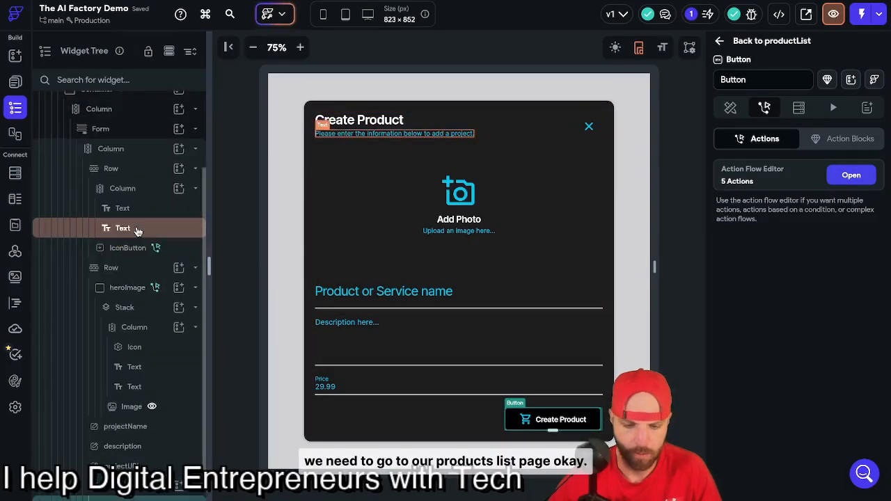
pyautogui.click(16, 83)
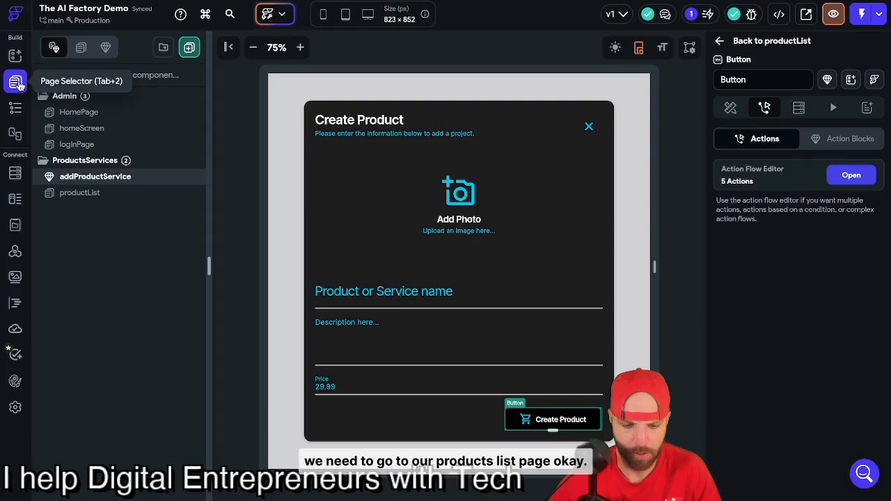
pyautogui.click(99, 196)
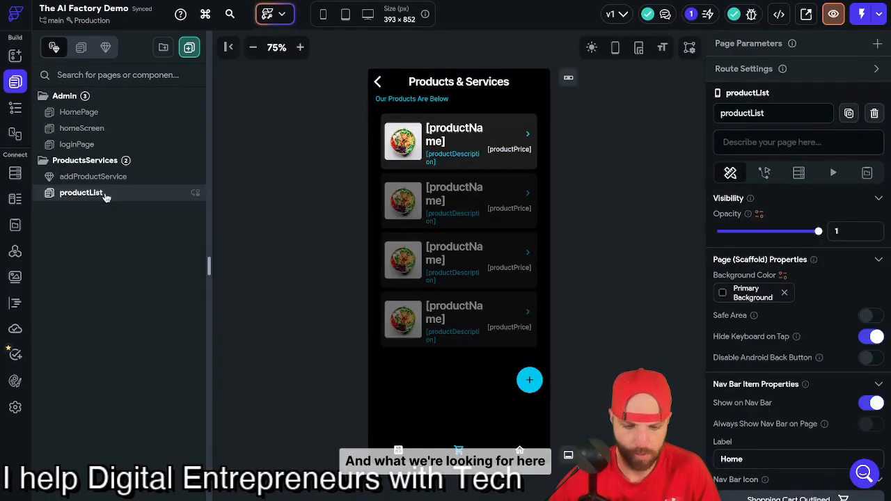
# - Delete the productService backend query from the Container around the product ListView
pyautogui.click(16, 107)
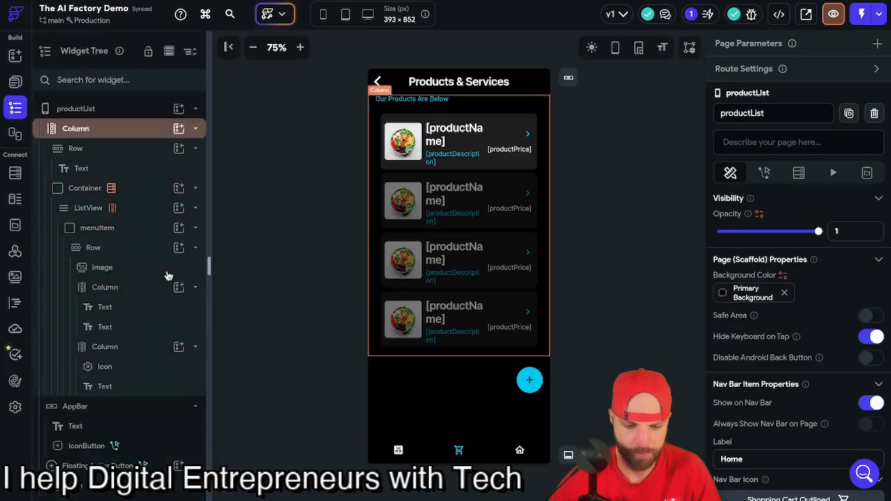
pyautogui.click(143, 190)
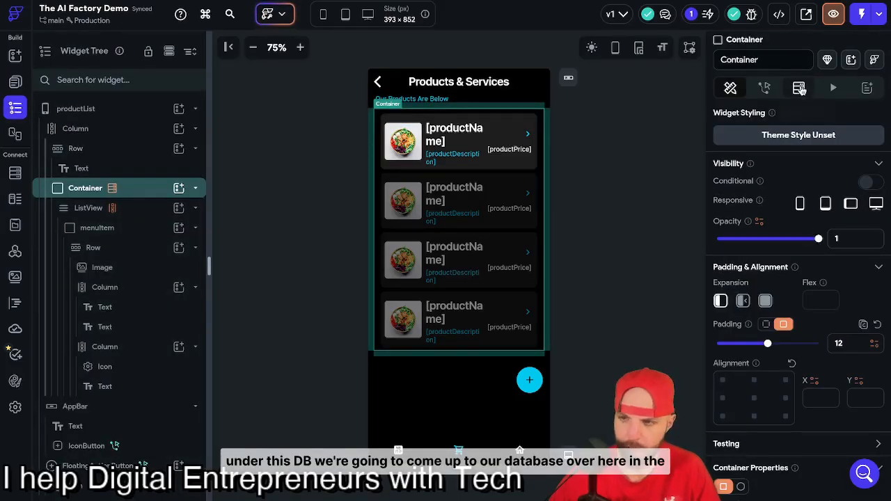
pyautogui.click(800, 89)
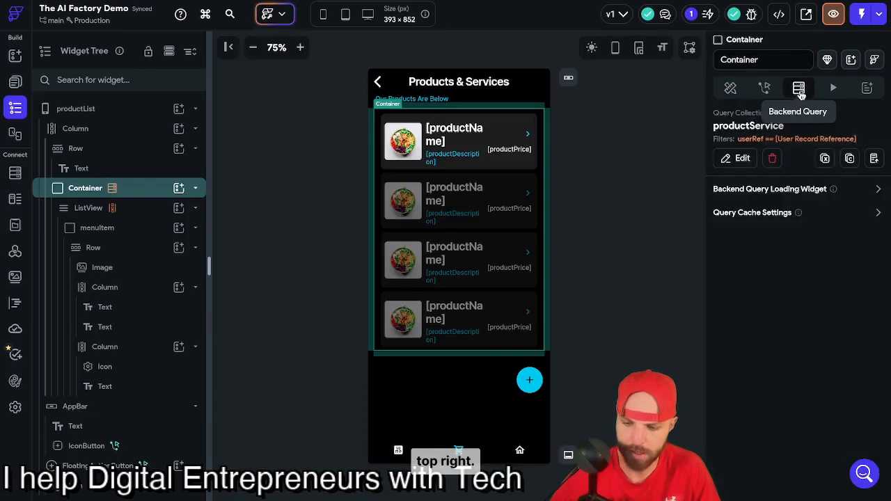
pyautogui.click(772, 165)
# - Remove the productsService variable that generates the ListView's children
pyautogui.click(143, 207)
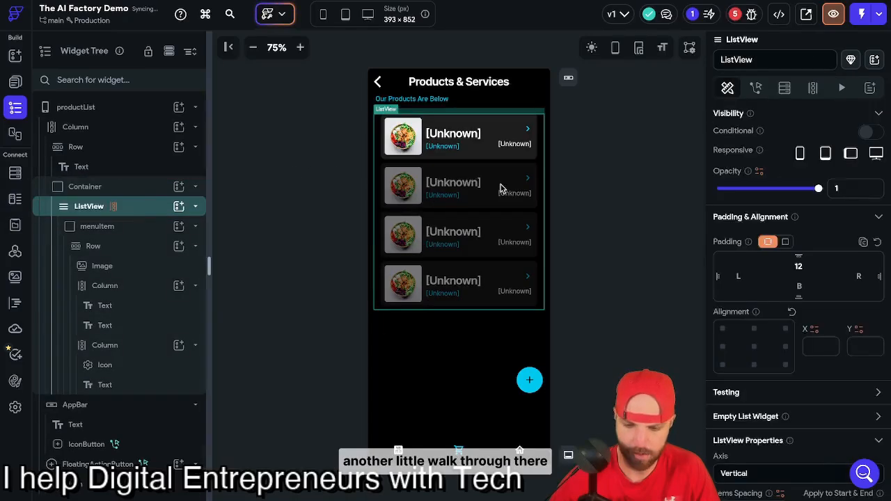
pyautogui.click(813, 88)
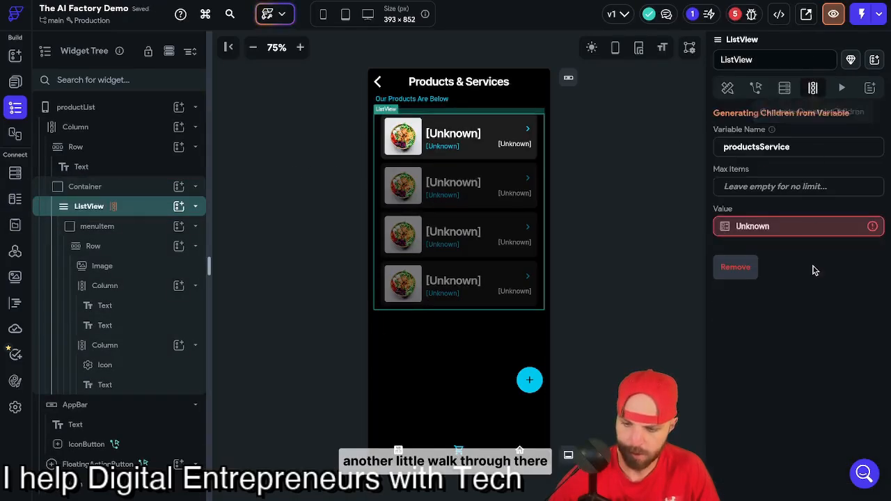
pyautogui.click(736, 267)
pyautogui.click(665, 254)
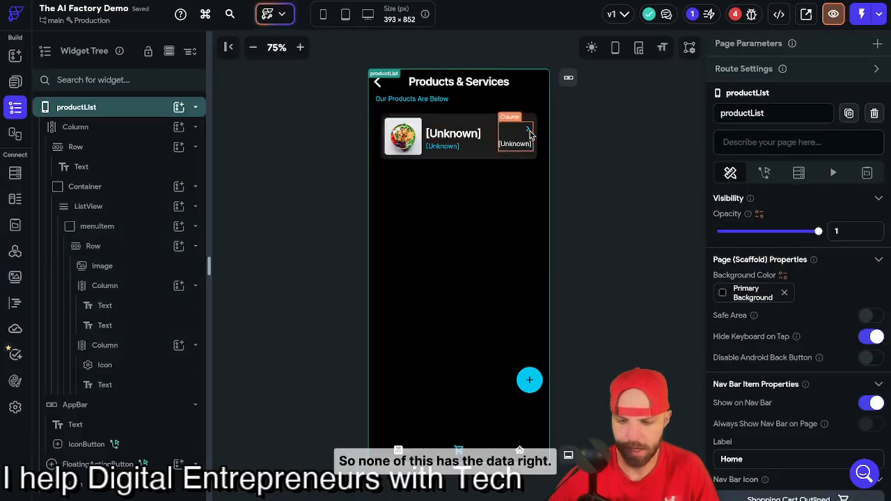
# - Add a Query Collection backend query to the Container above the ListView, returning a List of Documents from productService
pyautogui.click(113, 187)
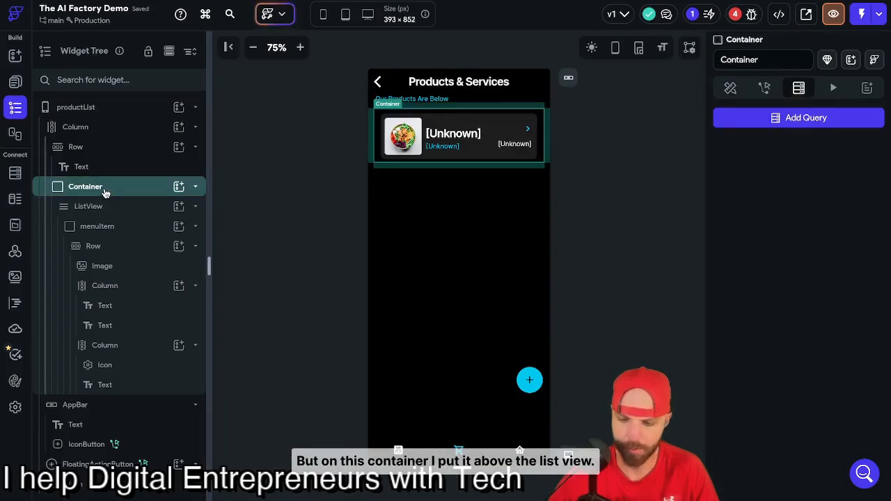
pyautogui.click(765, 123)
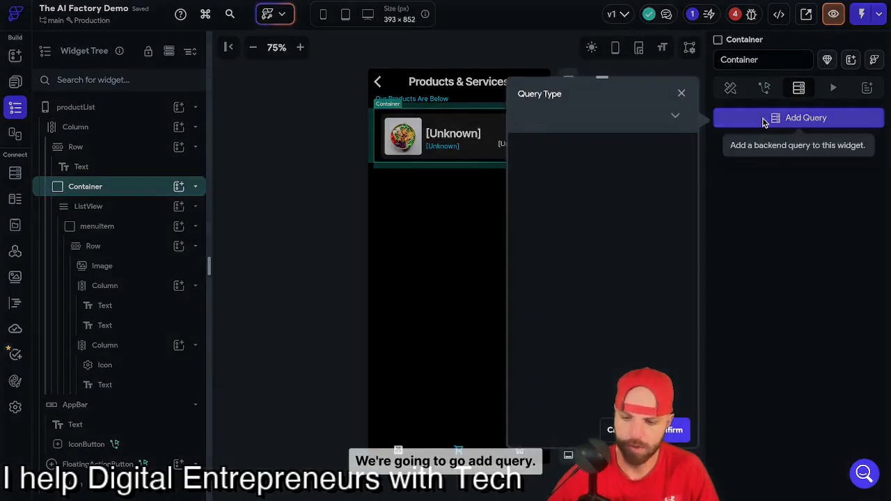
pyautogui.click(675, 120)
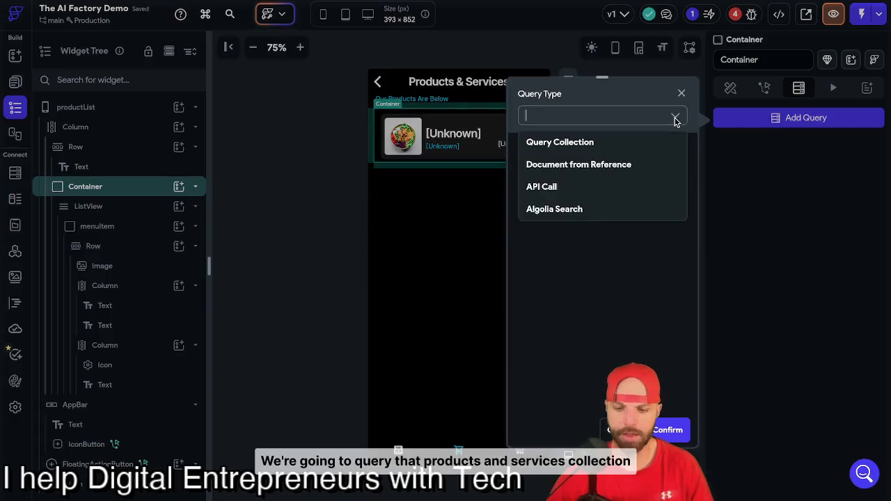
pyautogui.click(629, 143)
pyautogui.click(601, 192)
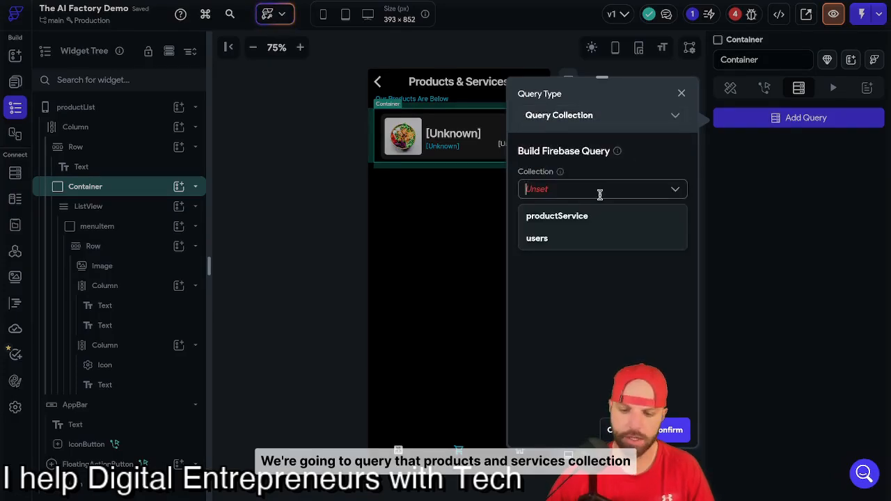
pyautogui.click(594, 214)
pyautogui.click(591, 231)
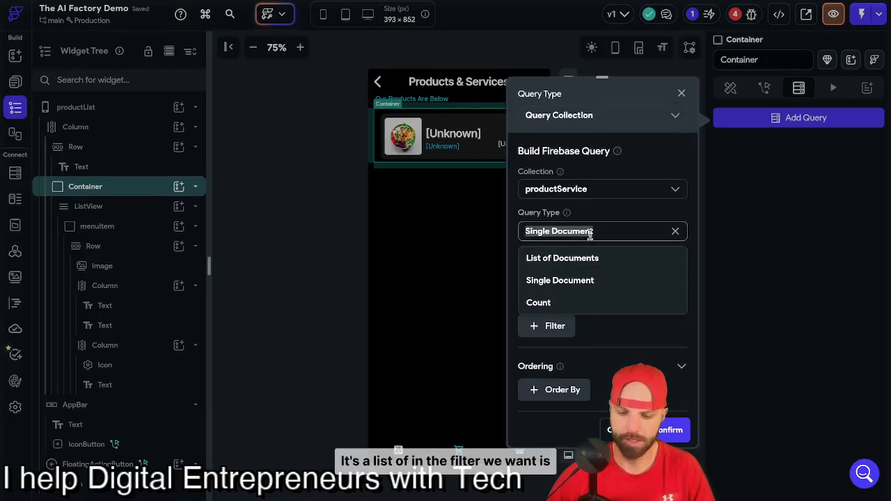
pyautogui.click(585, 258)
# - Add a filter to the productService query on the userRef field with the relation Equal To
pyautogui.click(560, 286)
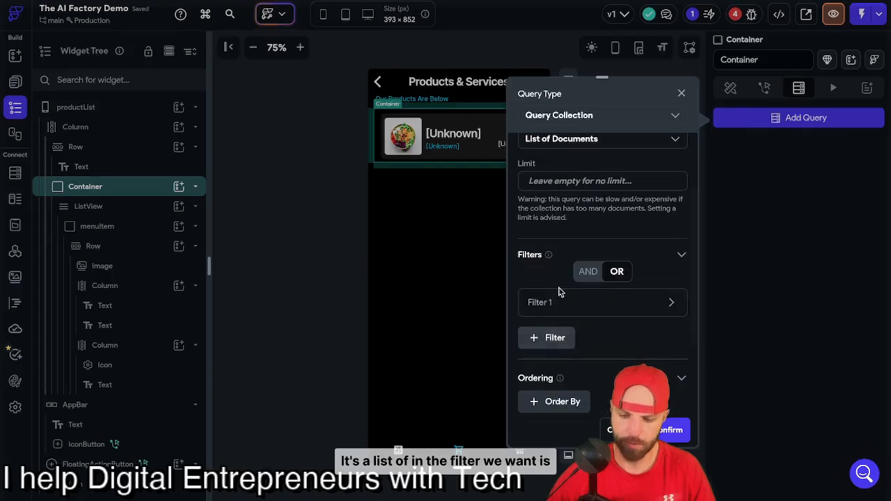
pyautogui.click(563, 305)
pyautogui.click(575, 280)
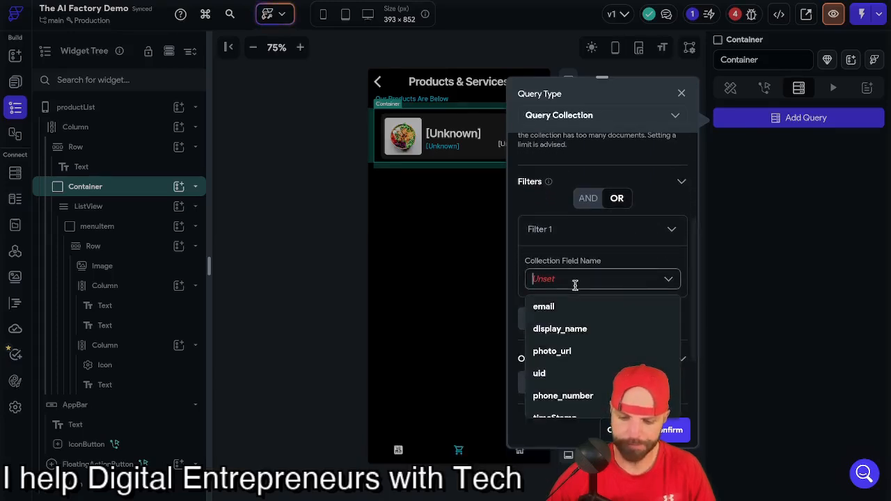
pyautogui.scroll(-2, 543, 348)
pyautogui.click(540, 355)
pyautogui.click(571, 325)
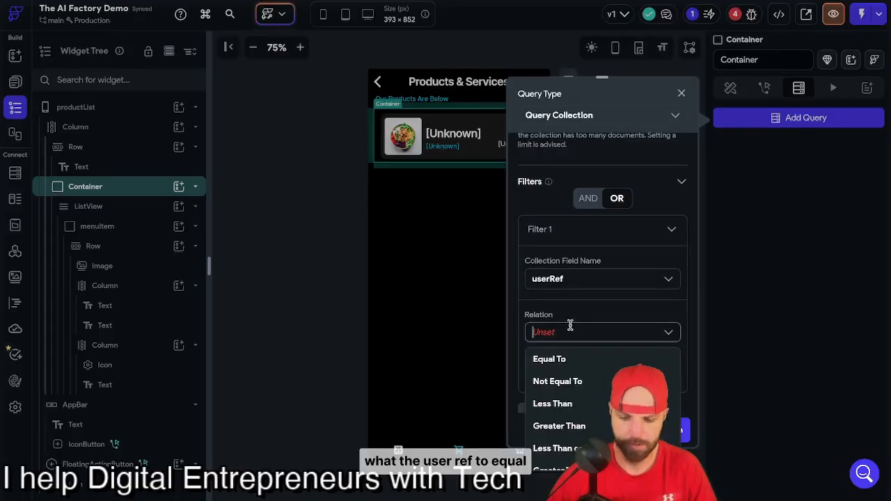
pyautogui.click(559, 360)
pyautogui.scroll(-2, 563, 358)
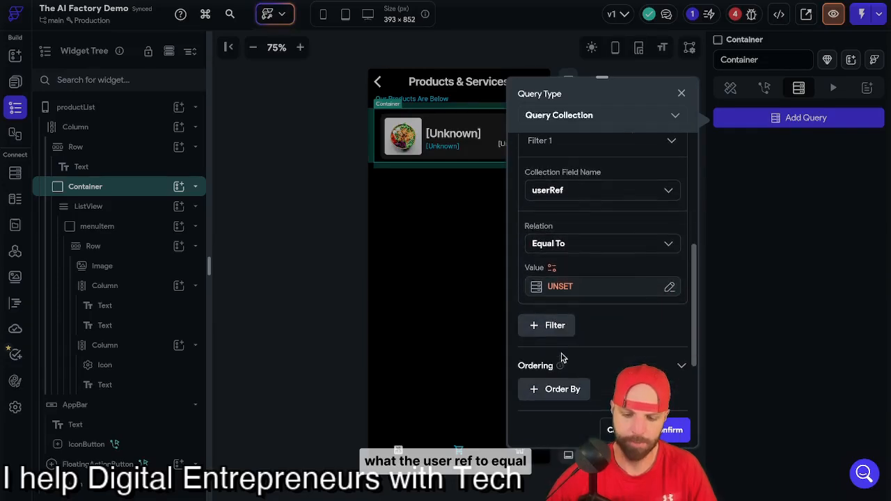
# - Set the userRef filter's value to the Authenticated User's User Record Reference and save the Container's query
pyautogui.click(566, 291)
pyautogui.click(451, 321)
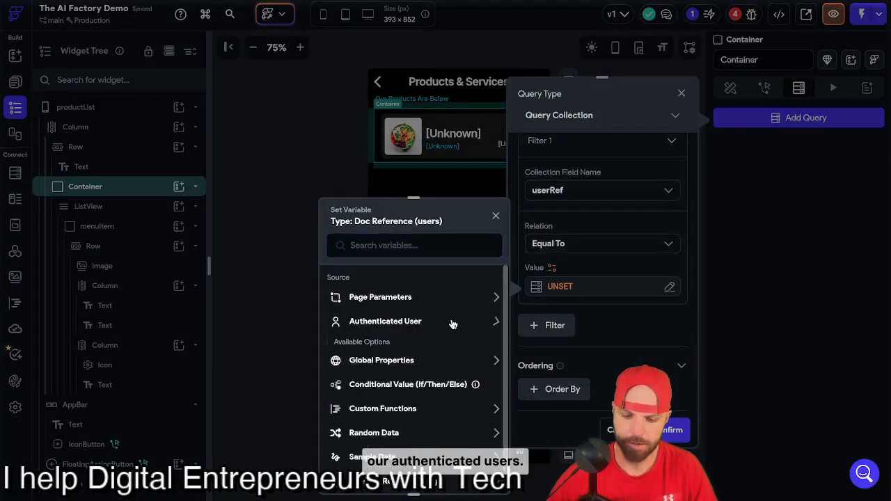
pyautogui.scroll(-3, 451, 318)
pyautogui.click(440, 338)
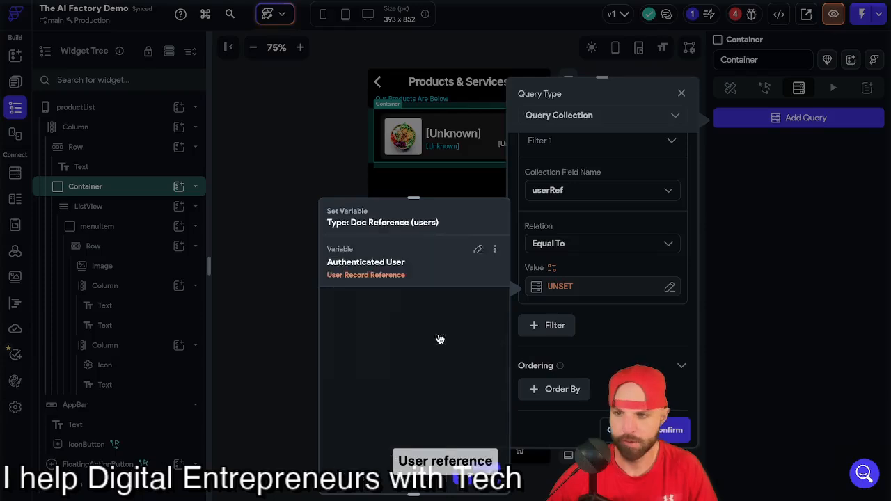
pyautogui.click(472, 479)
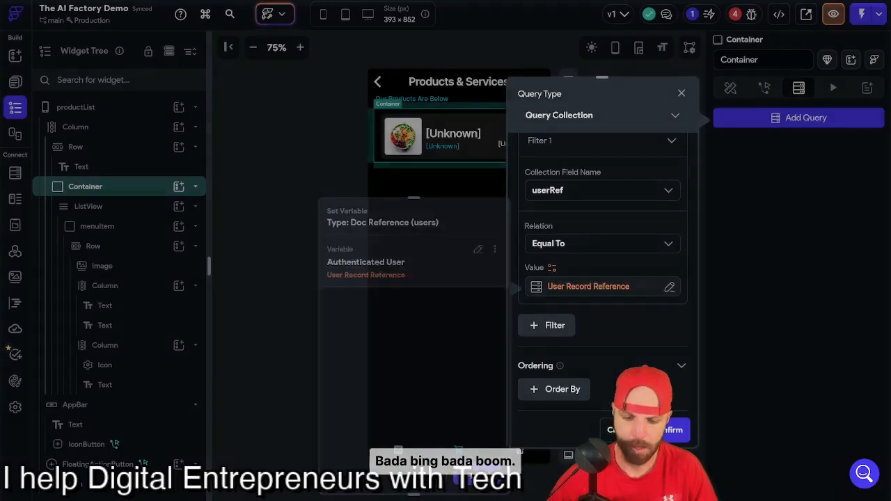
pyautogui.click(676, 433)
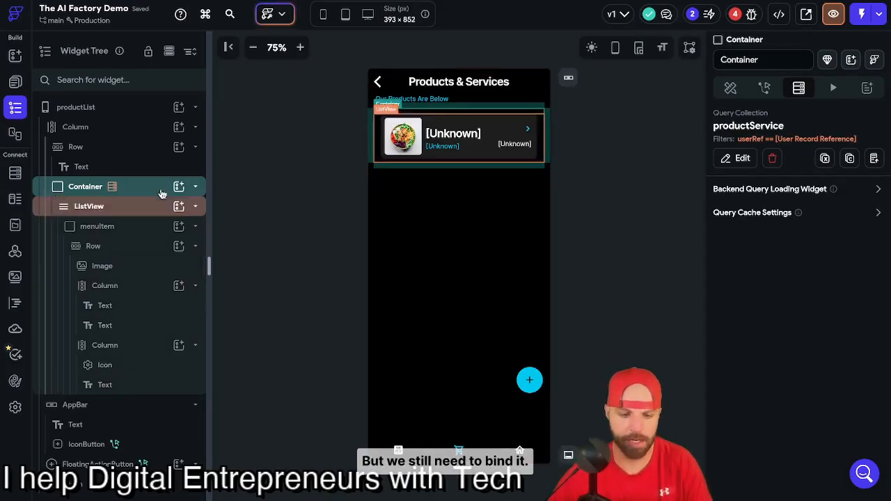
# - Generate the ListView's children dynamically from a variable named productsServices, with the productService Documents as its value
pyautogui.click(122, 211)
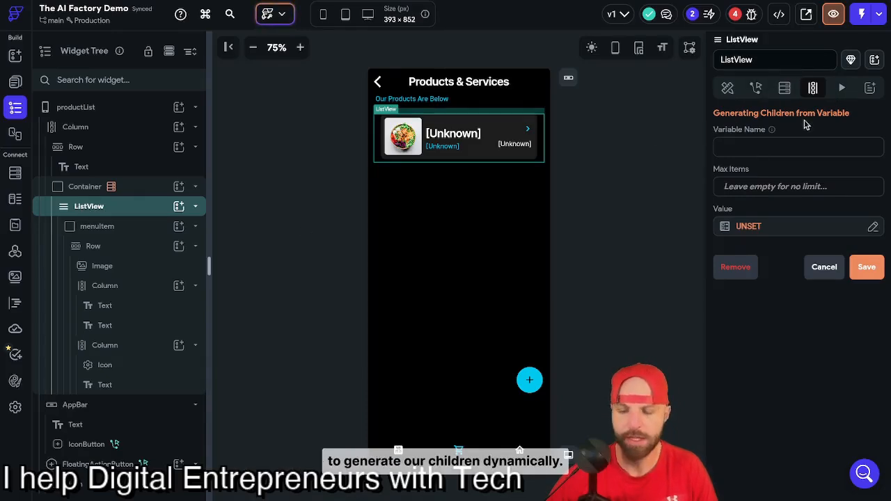
pyautogui.click(770, 144)
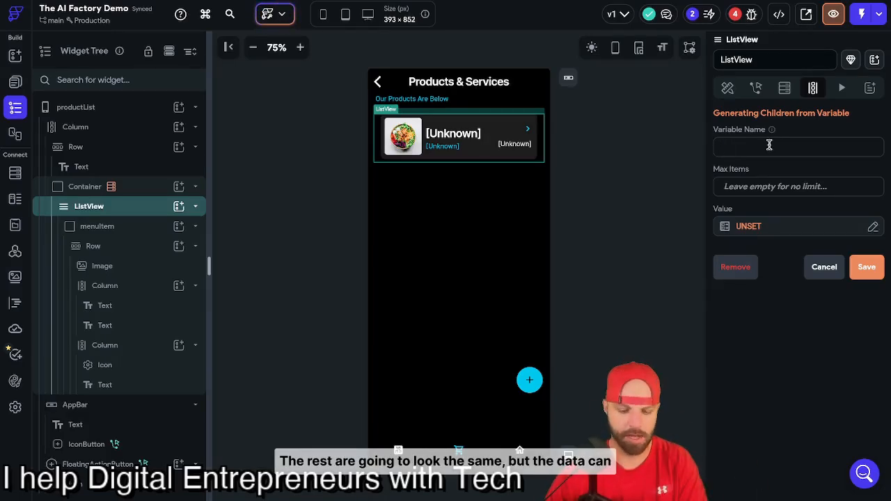
pyautogui.write('P')
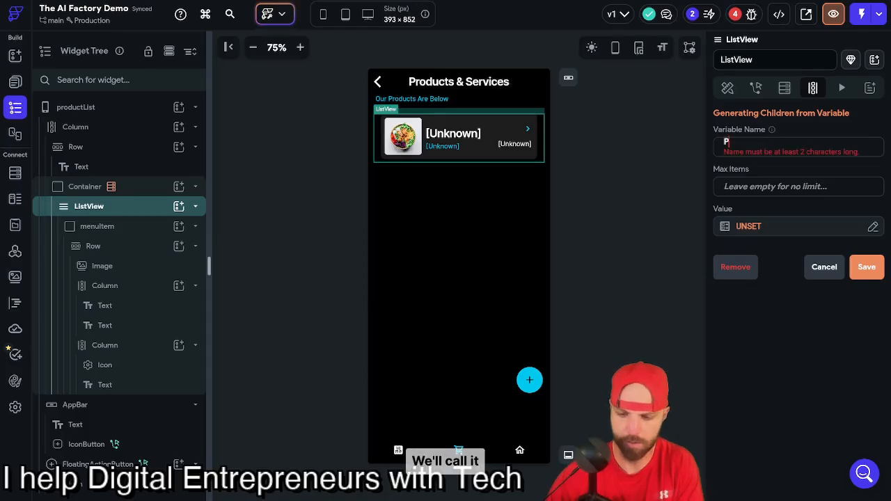
pyautogui.write('roduc')
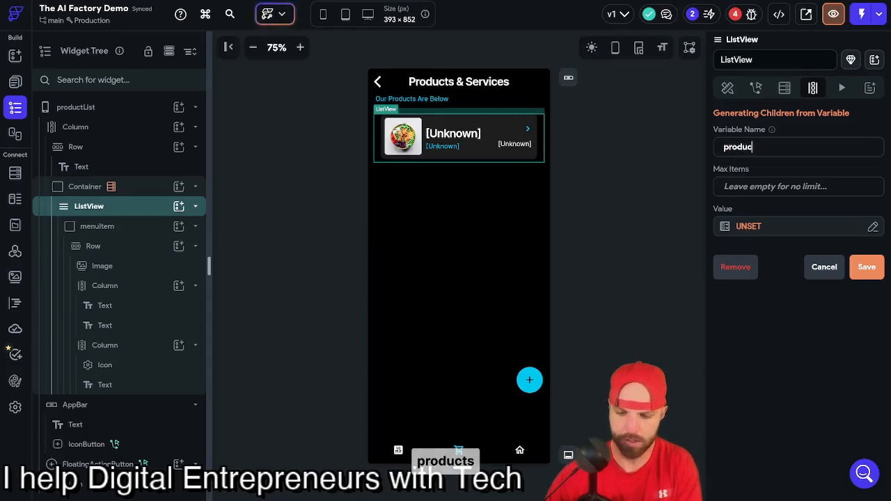
pyautogui.write('tsServices')
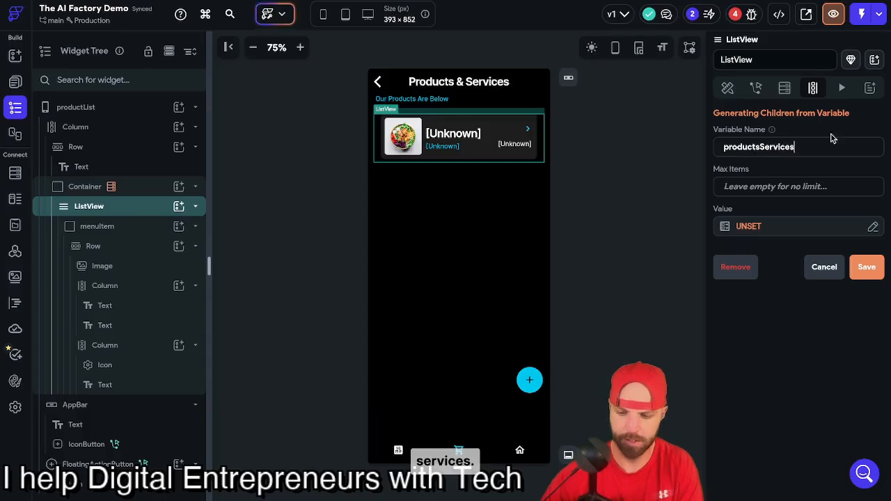
pyautogui.click(771, 228)
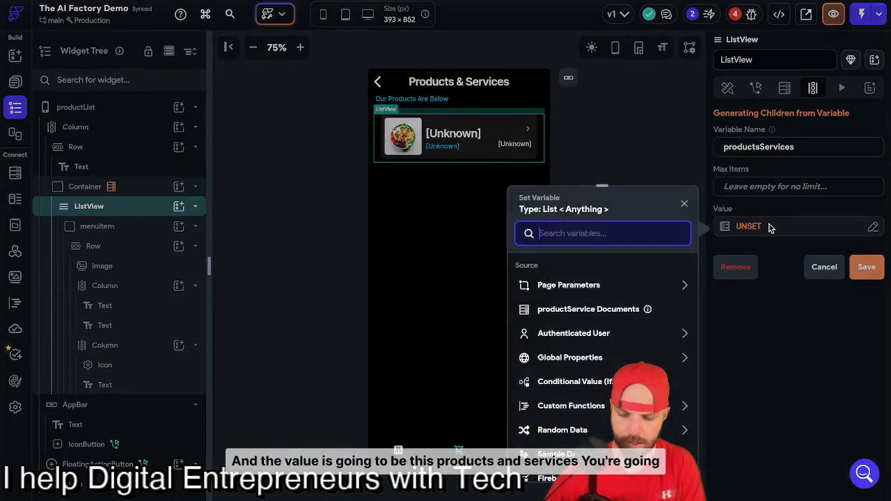
pyautogui.click(624, 311)
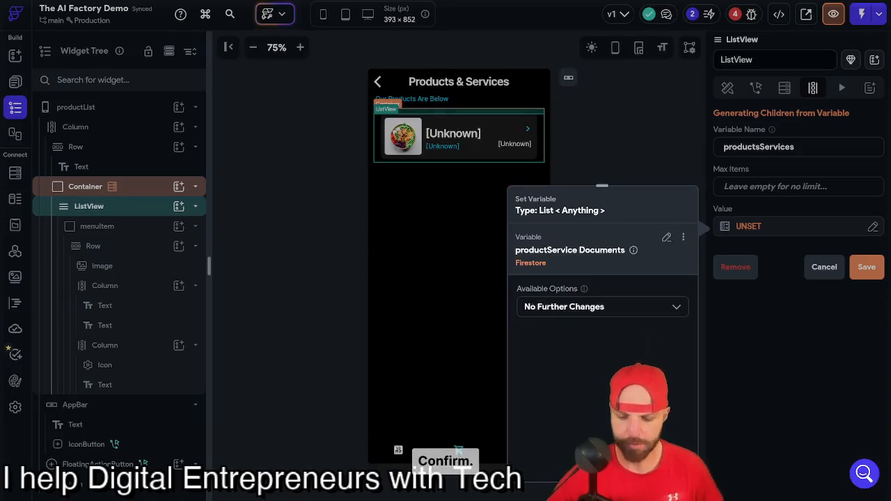
pyautogui.click(662, 464)
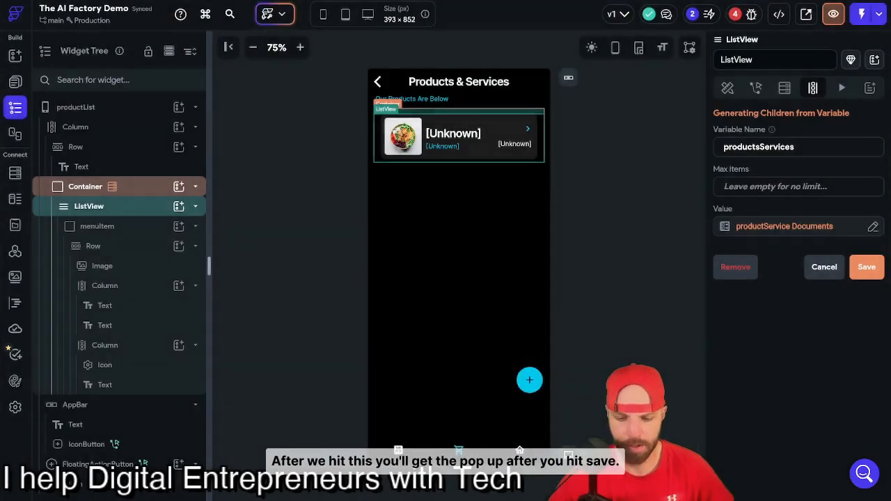
pyautogui.click(867, 269)
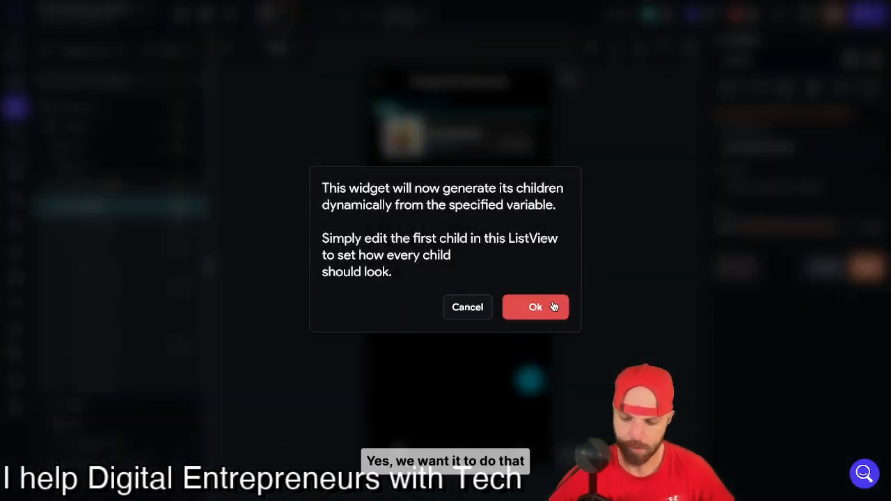
pyautogui.click(554, 307)
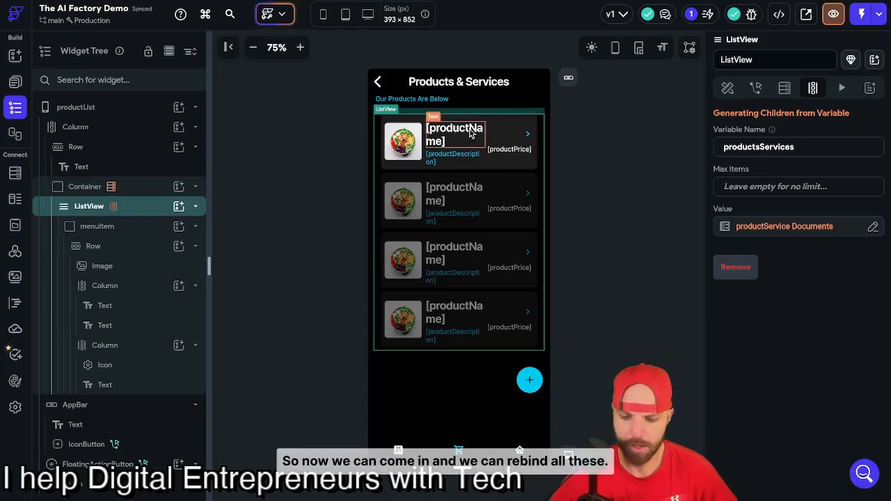
# - Remove the photo_url variable from the image path of the first product item
pyautogui.click(411, 143)
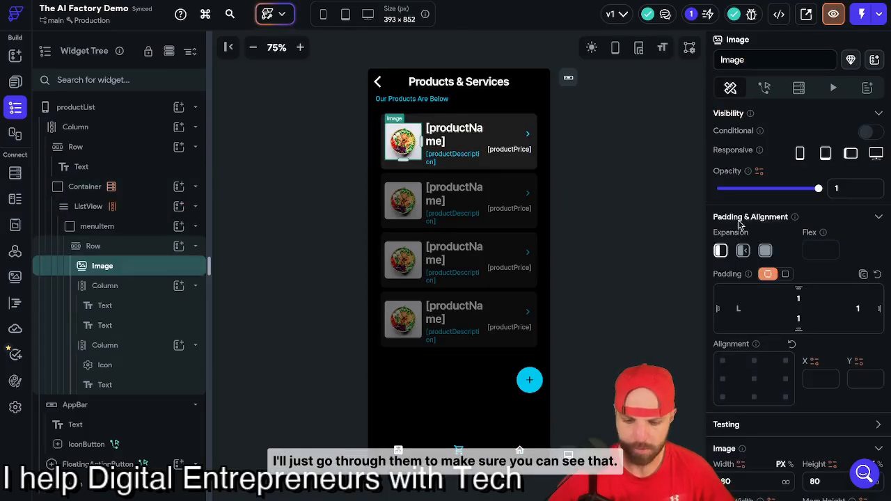
pyautogui.scroll(-5, 740, 223)
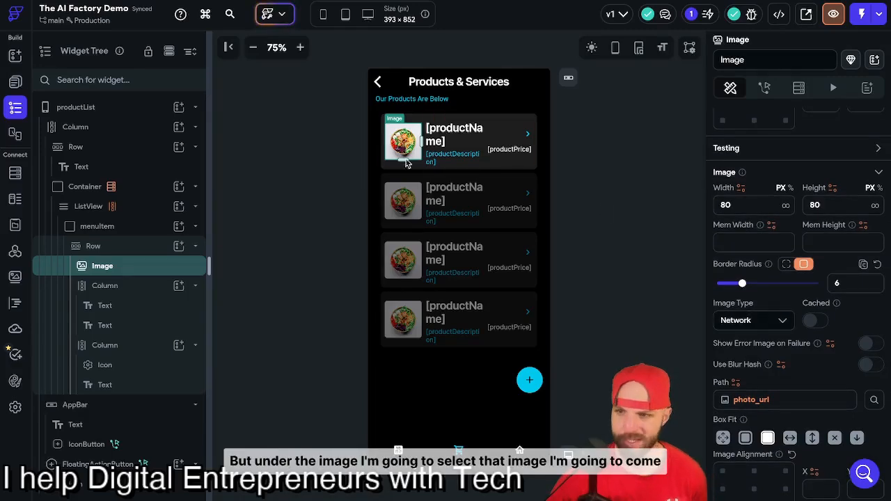
pyautogui.click(736, 384)
pyautogui.click(548, 475)
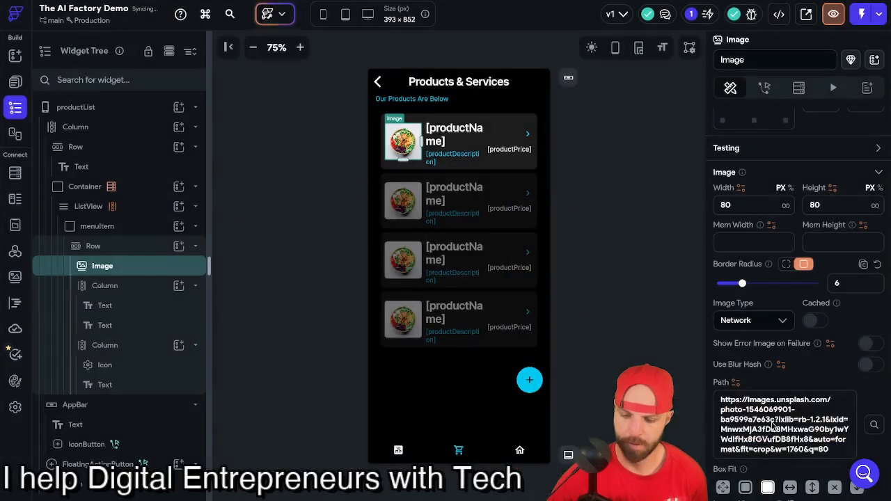
# - Set the product image's type to Network and bind its path to photo_url of the productsServices Item
pyautogui.click(757, 320)
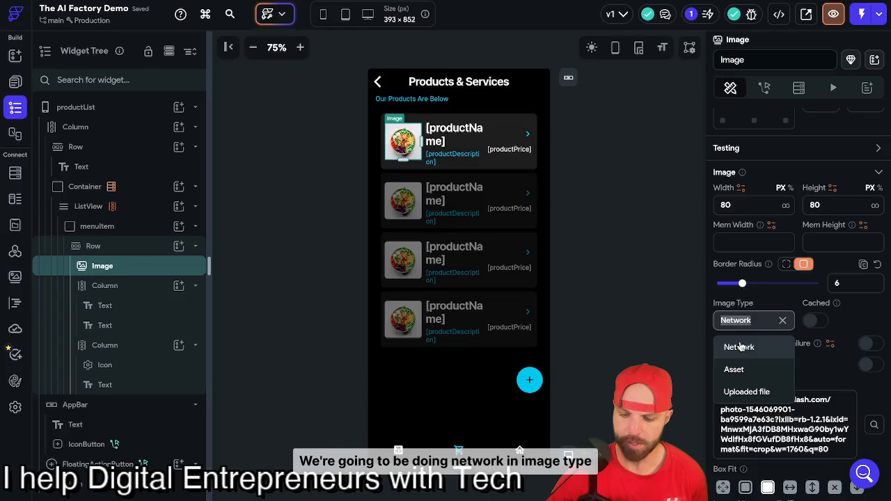
pyautogui.click(739, 347)
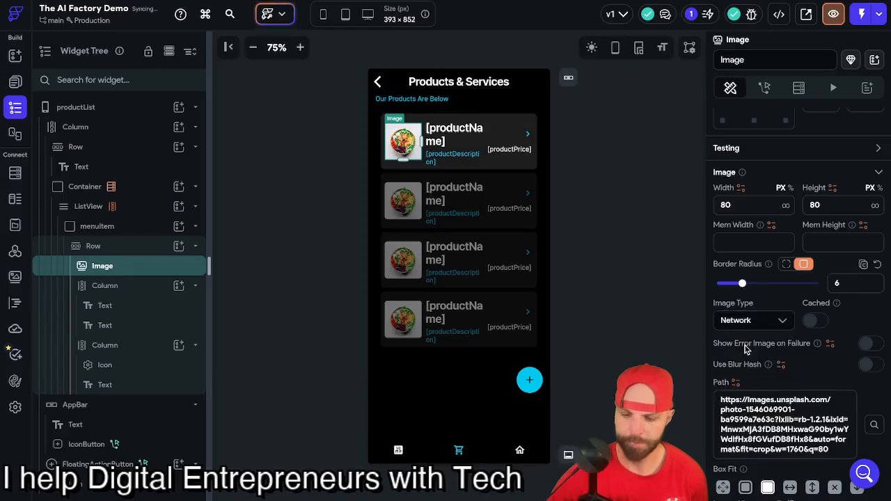
pyautogui.click(737, 382)
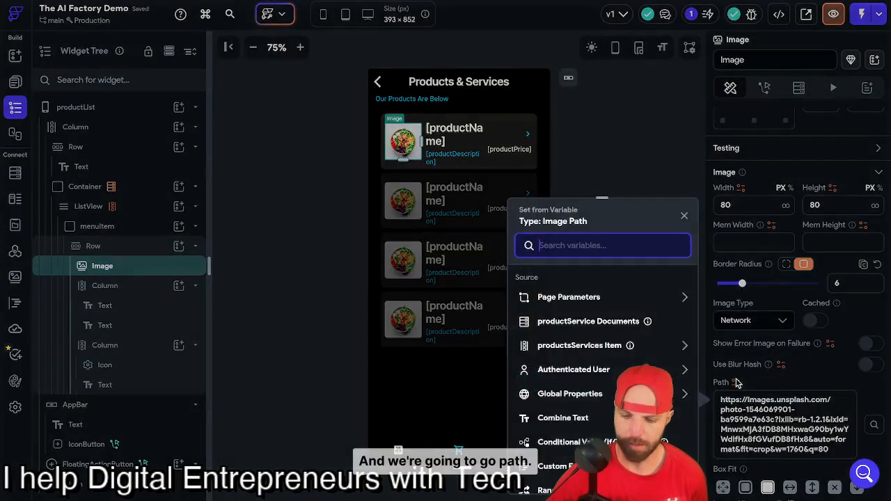
pyautogui.click(587, 347)
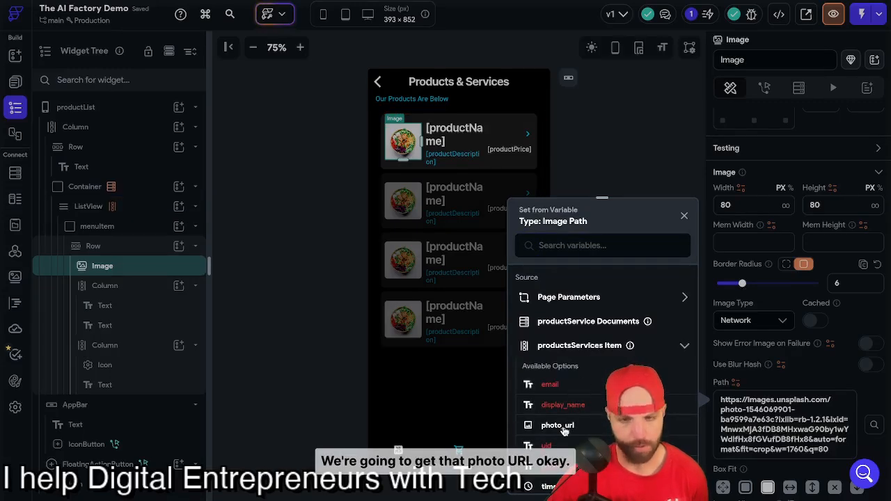
pyautogui.click(561, 426)
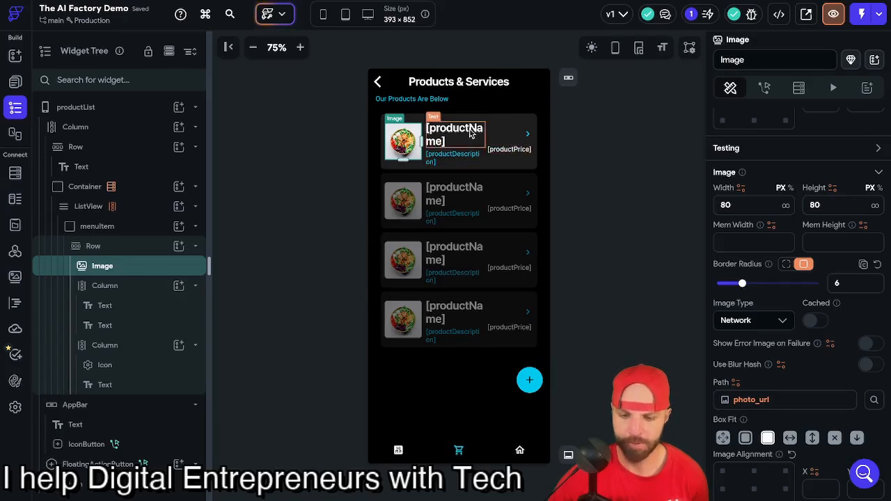
# - Remove the product title text's existing variable and rebind the text to productName of the productsServices Item
pyautogui.click(454, 134)
pyautogui.scroll(5, 780, 267)
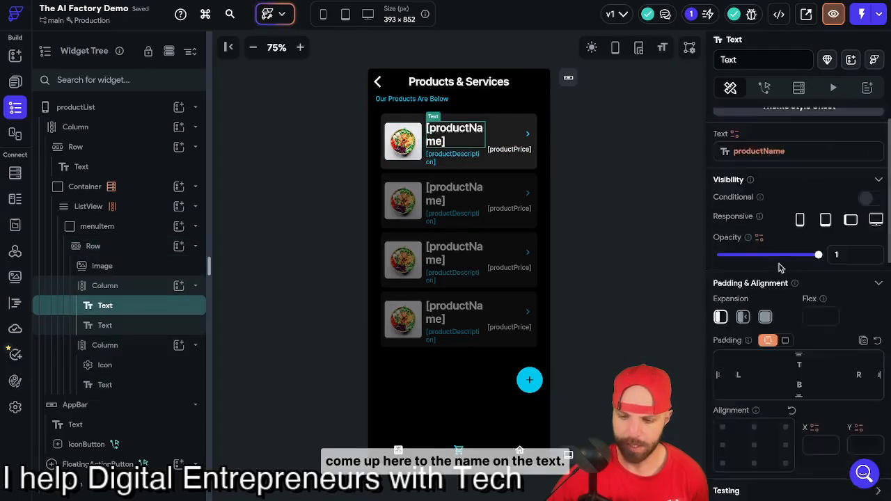
pyautogui.click(736, 162)
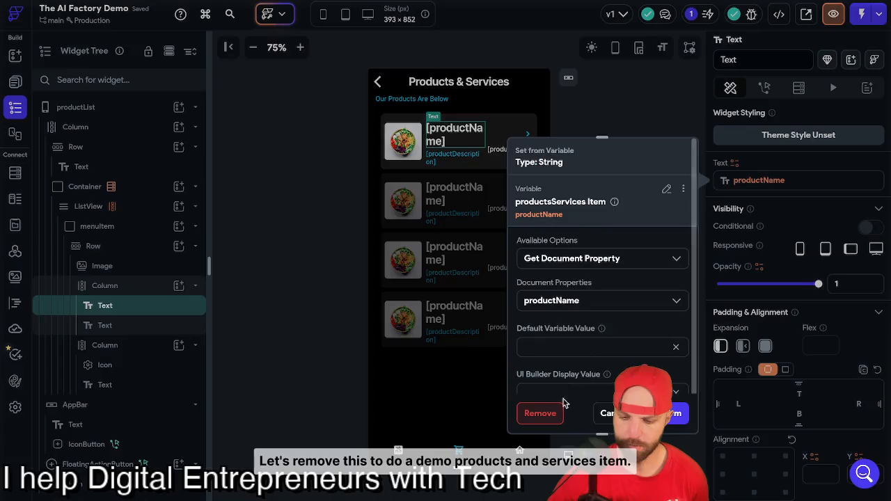
pyautogui.click(540, 414)
pyautogui.click(734, 164)
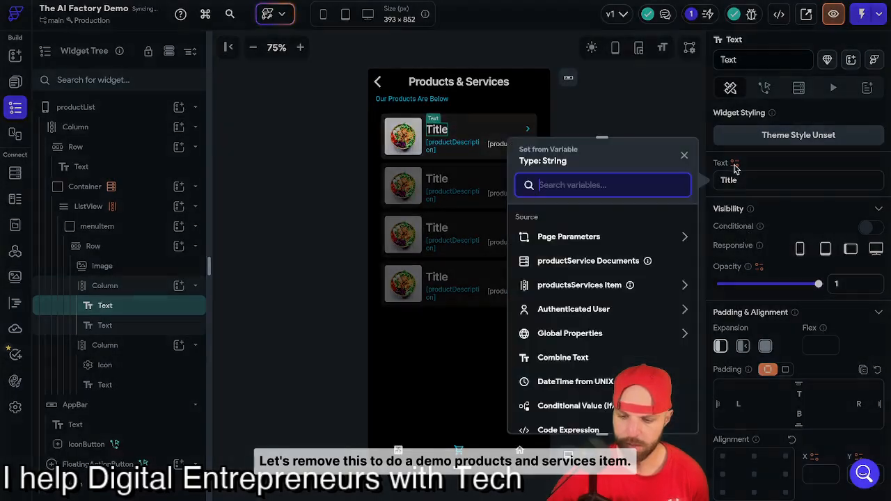
pyautogui.click(608, 287)
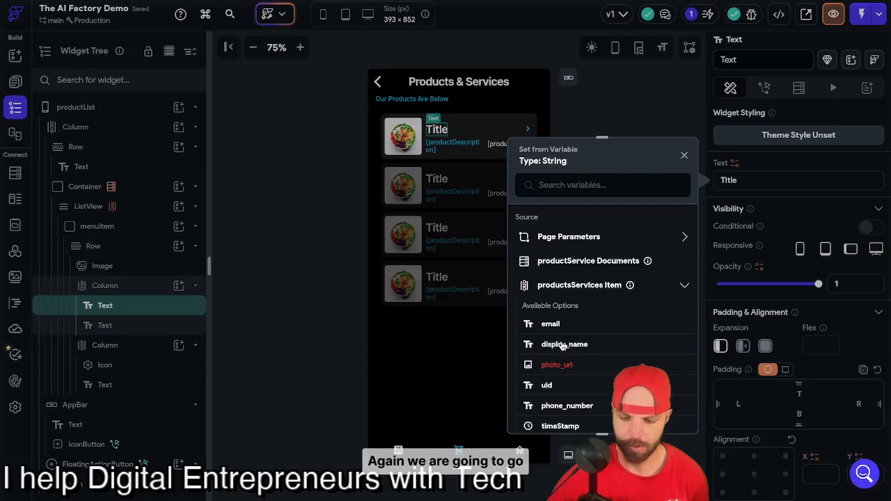
pyautogui.scroll(-5, 563, 341)
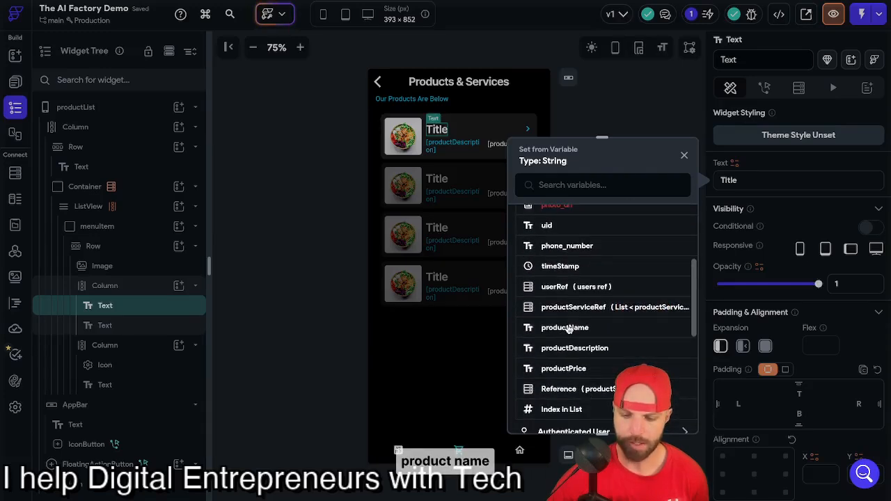
pyautogui.click(565, 328)
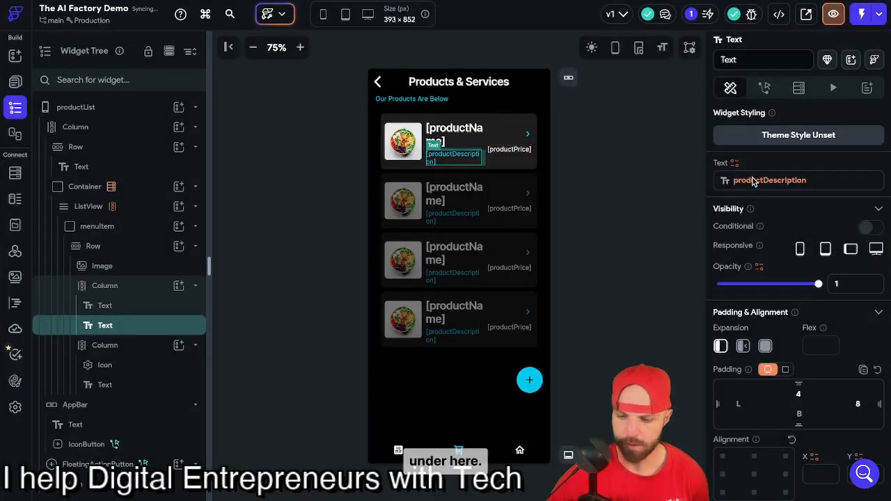
# - Remove the product description text's existing variable and rebind the text to productDescription of the productsServices Item
pyautogui.click(751, 180)
pyautogui.click(540, 414)
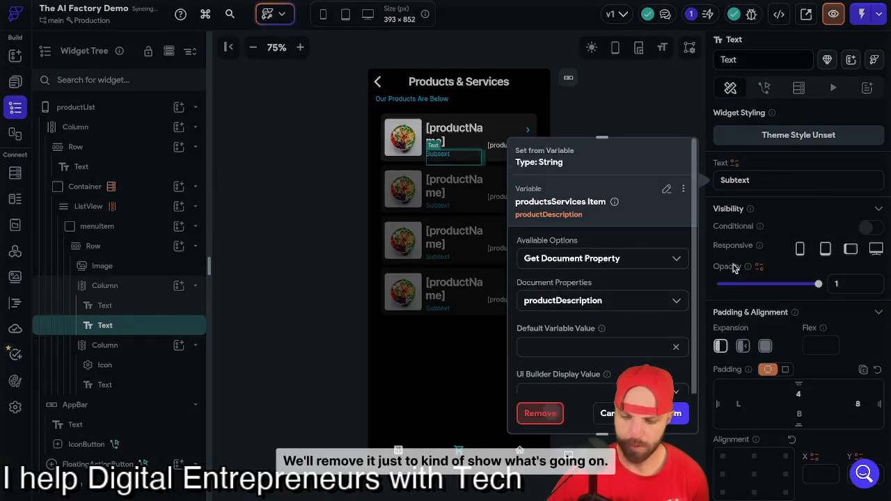
pyautogui.click(734, 164)
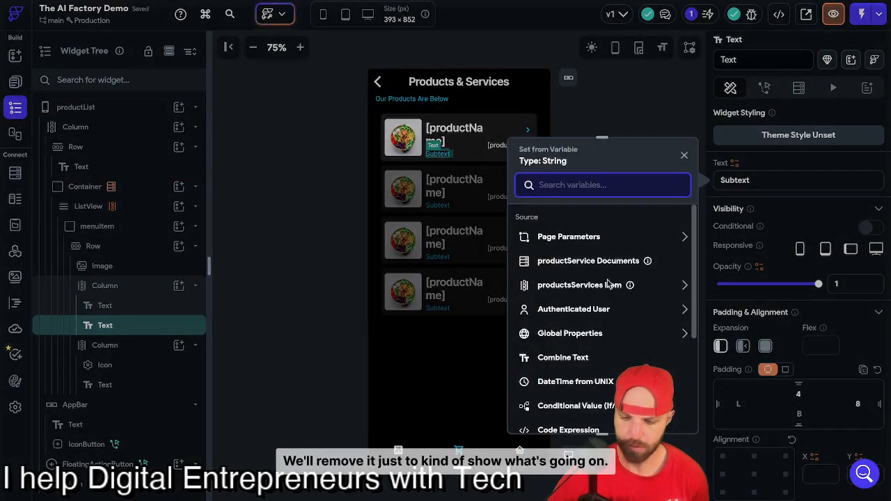
pyautogui.click(679, 286)
pyautogui.scroll(-3, 605, 339)
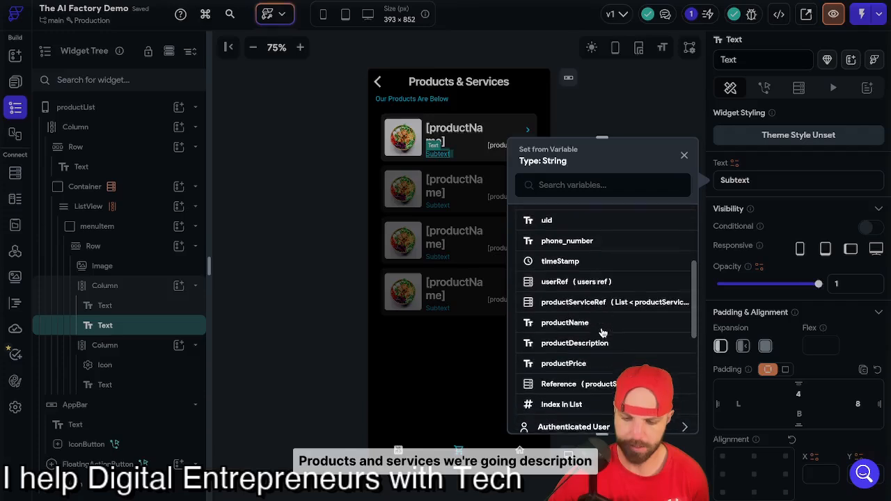
pyautogui.click(575, 340)
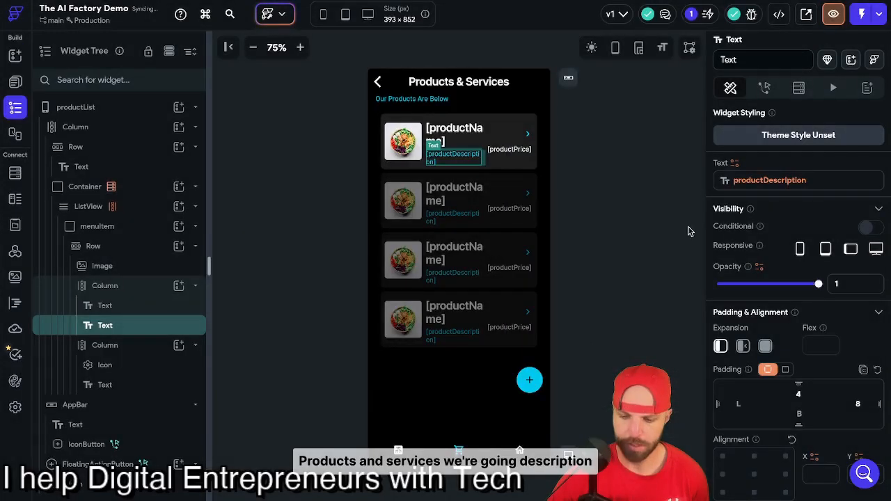
# - Remove the product price text's existing variable and rebind the text to productPrice of the productsServices Item
pyautogui.click(509, 148)
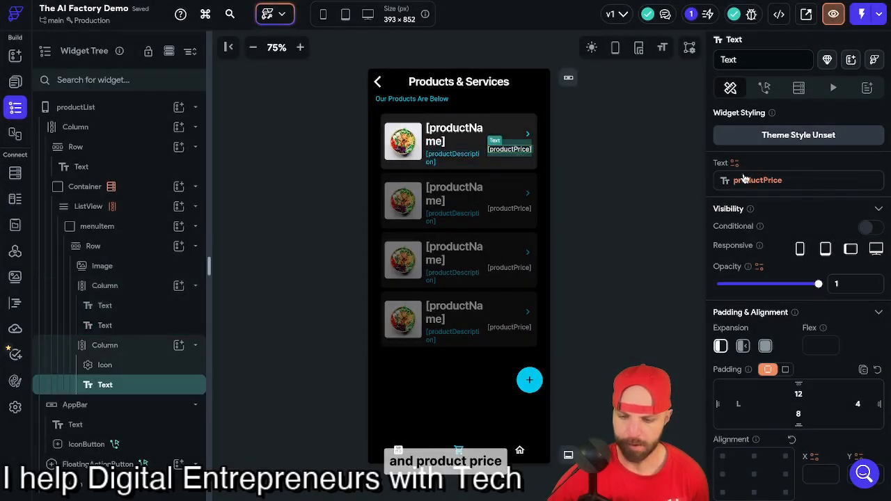
pyautogui.click(736, 163)
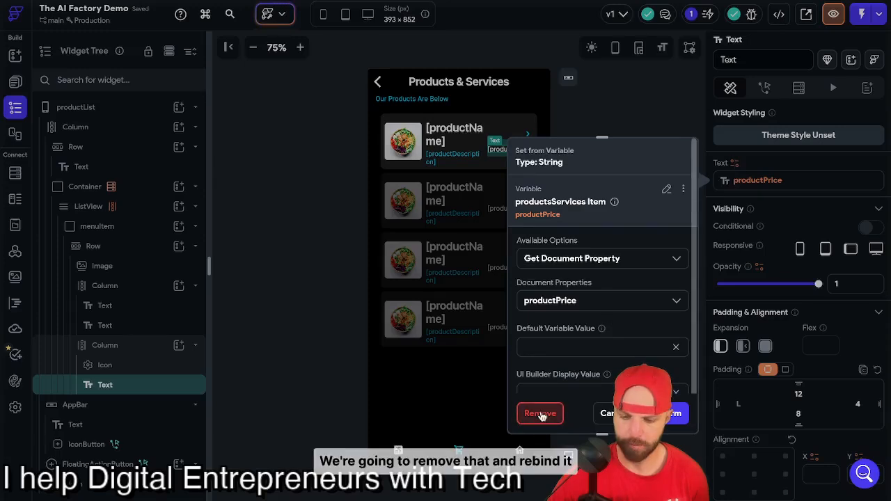
pyautogui.click(541, 414)
pyautogui.click(736, 165)
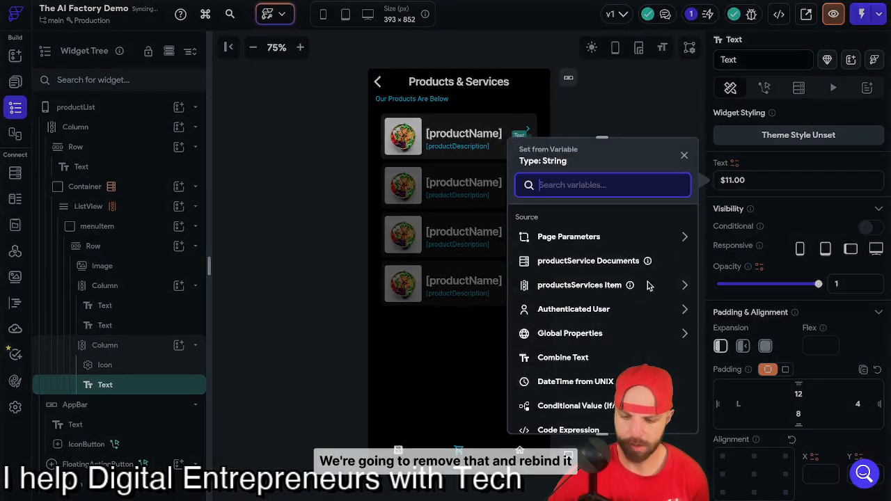
pyautogui.click(605, 287)
pyautogui.scroll(-3, 604, 296)
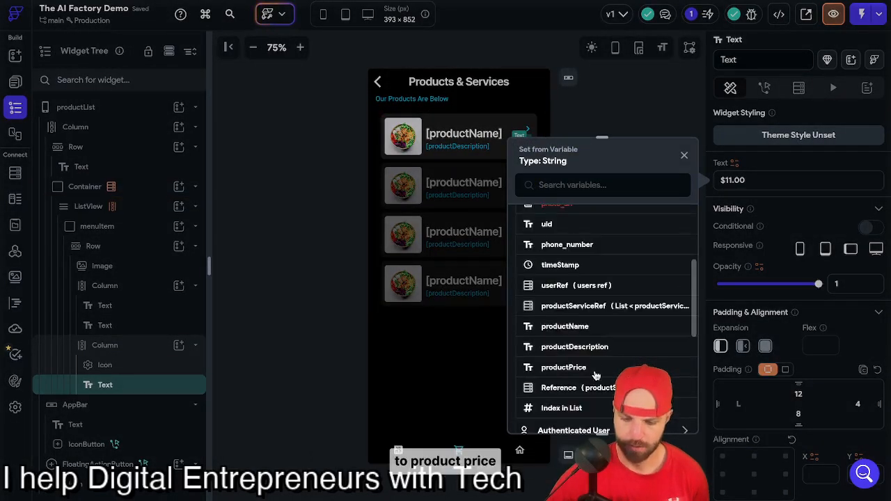
pyautogui.click(577, 367)
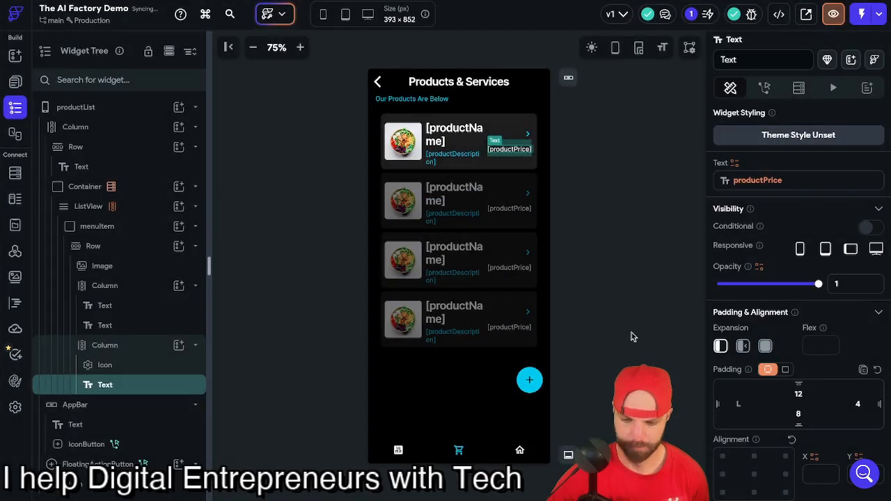
pyautogui.click(631, 337)
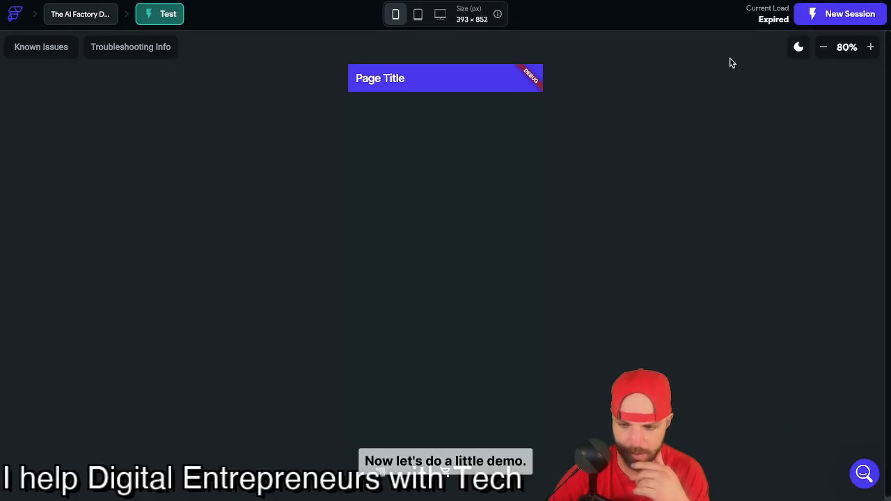
# - Start a new test session of the app and open its Products & Services page in the preview
pyautogui.click(822, 14)
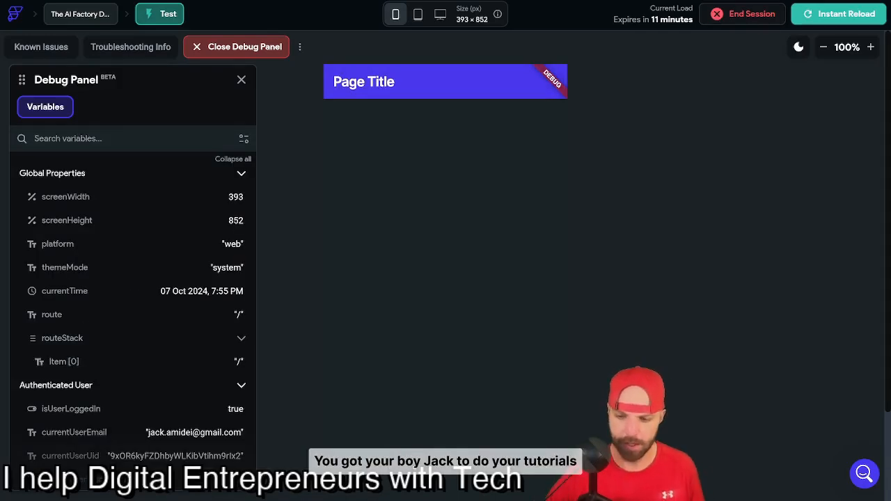
pyautogui.click(825, 48)
pyautogui.click(824, 47)
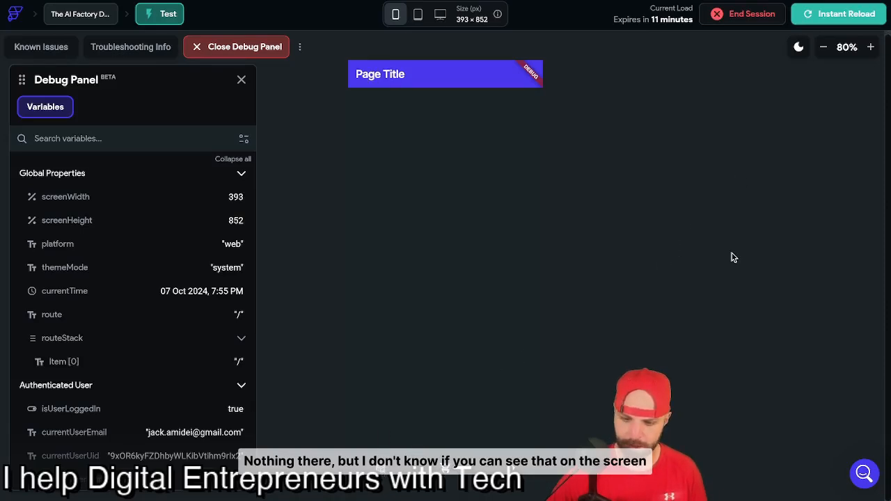
pyautogui.click(825, 48)
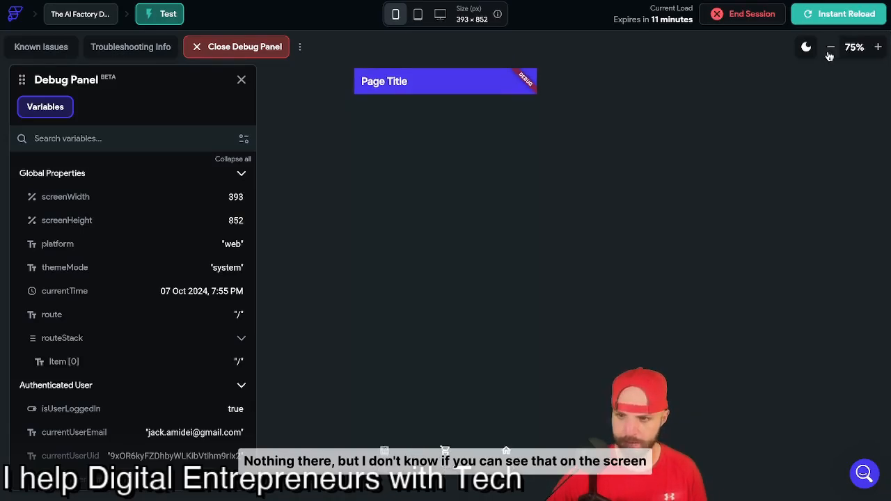
pyautogui.click(445, 450)
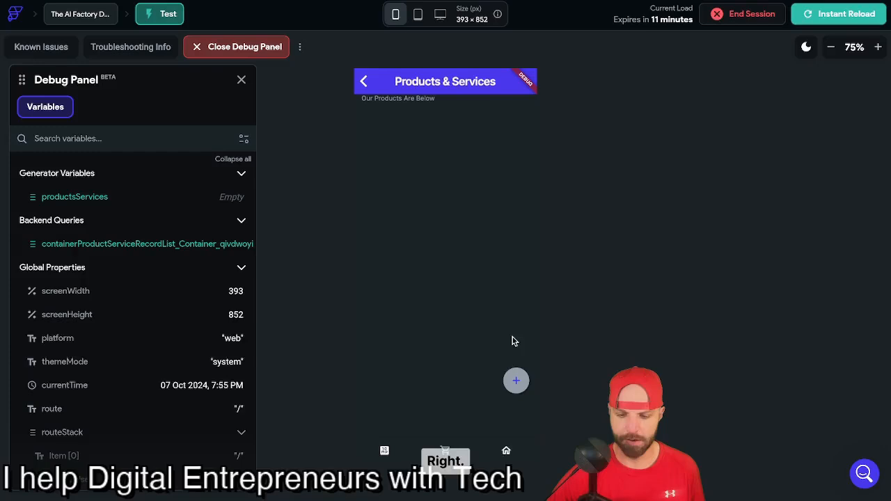
# - Open the Create Product form in the test app and upload A.png from the gallery as the product photo
pyautogui.click(516, 383)
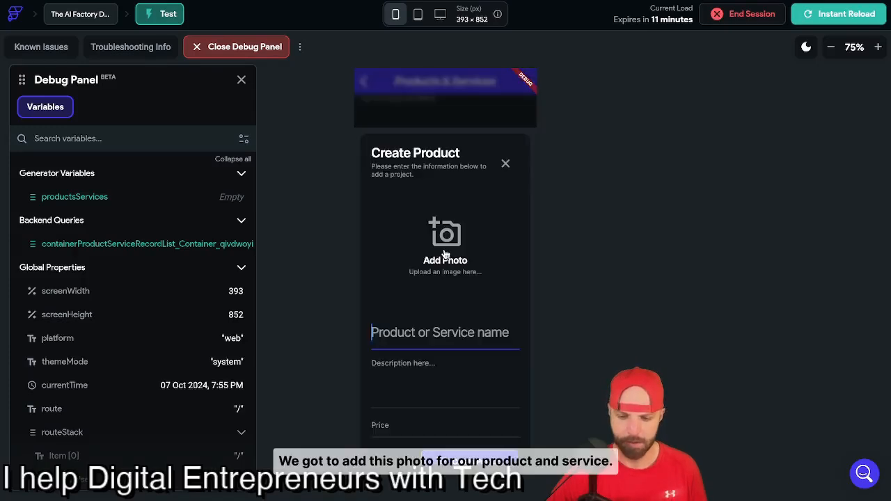
pyautogui.click(445, 231)
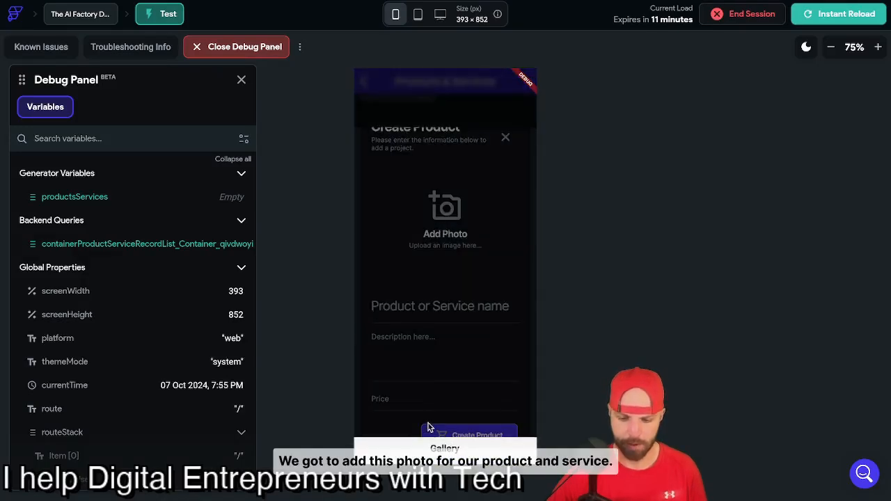
pyautogui.click(445, 449)
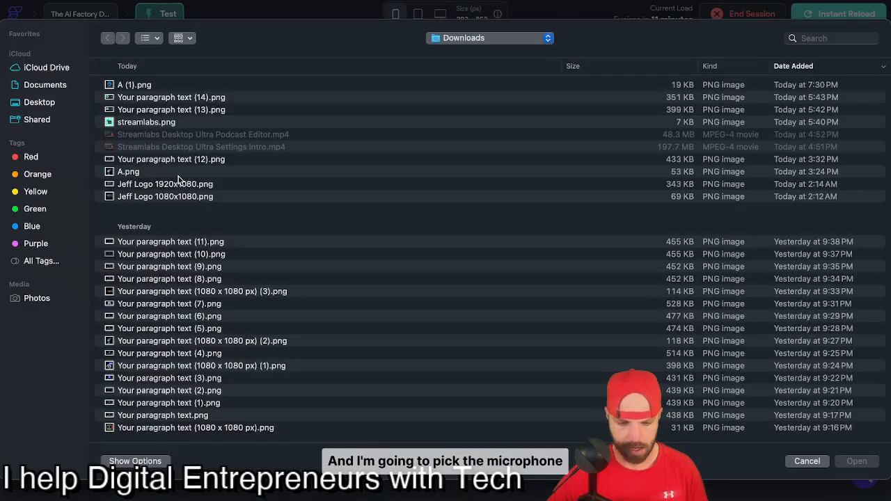
pyautogui.doubleClick(131, 174)
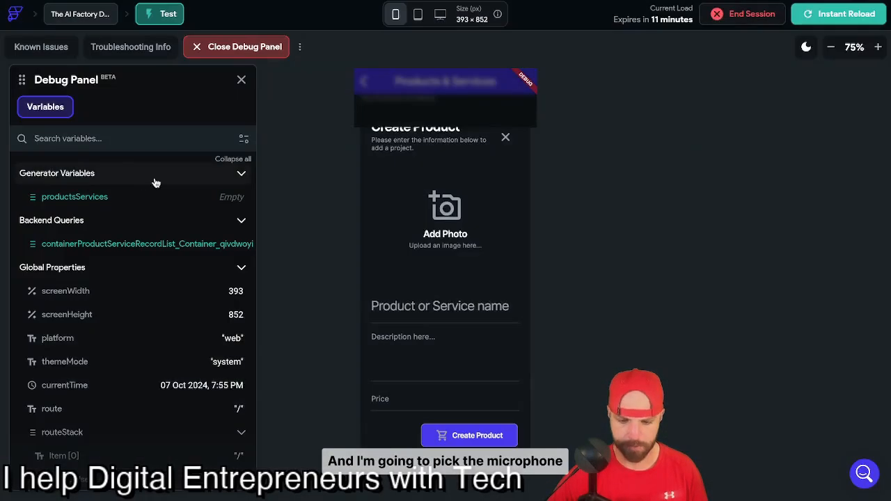
# - Name the product Jack's Tech, describe it as Tutorials, set the price to 99.99 and create it
pyautogui.click(445, 306)
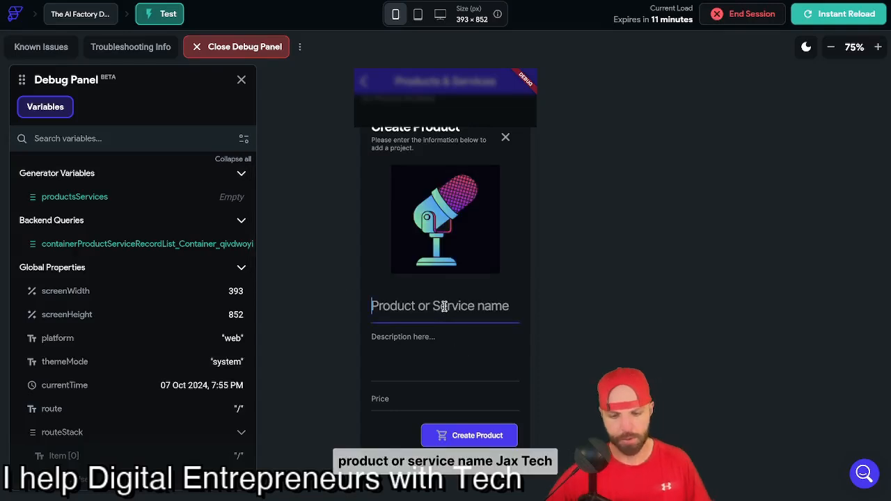
pyautogui.write('Jack')
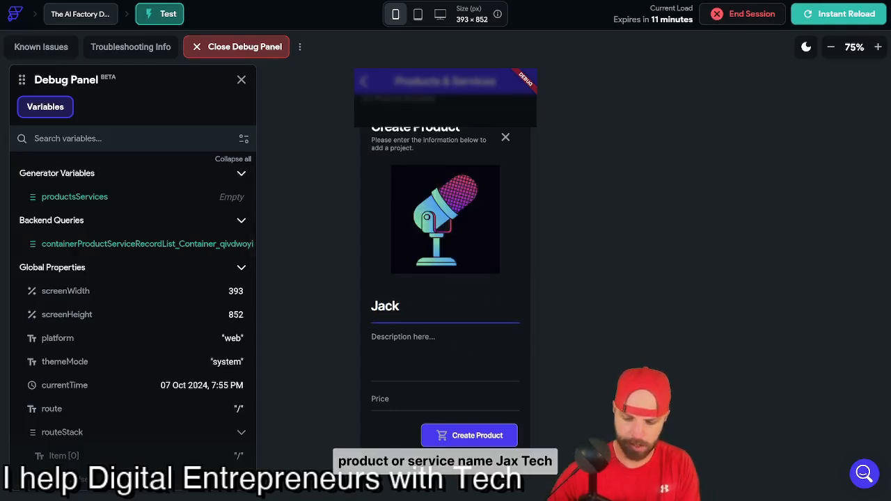
pyautogui.write("'s Tech")
pyautogui.click(435, 352)
pyautogui.write('Tutorials')
pyautogui.click(423, 398)
pyautogui.write('99.99')
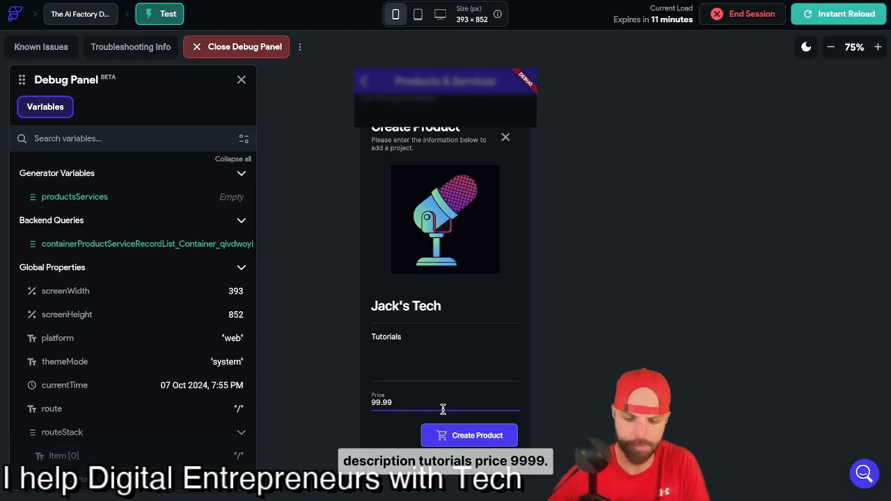
pyautogui.click(475, 437)
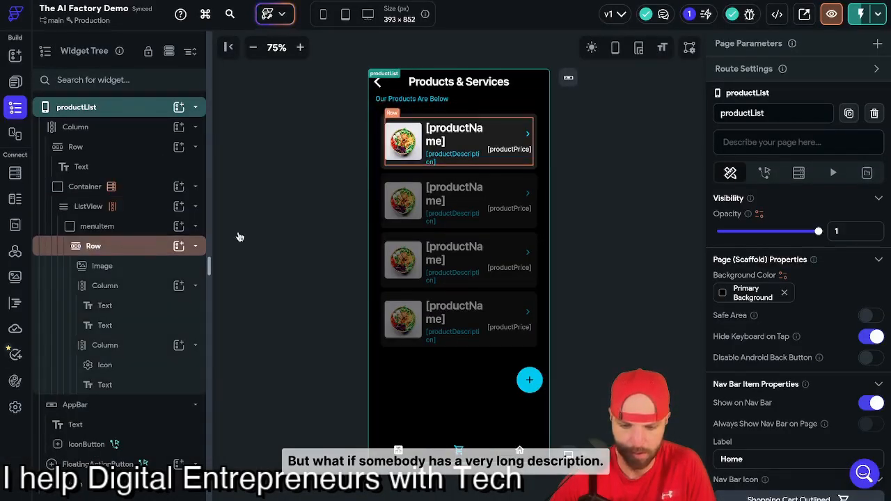
# - Create another product in the test app with the photo, name, description and price all left empty
pyautogui.click(449, 160)
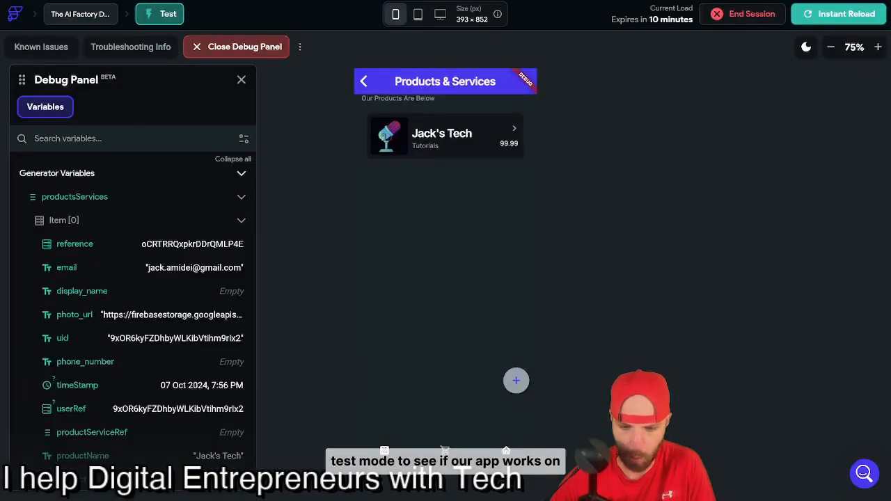
pyautogui.click(516, 379)
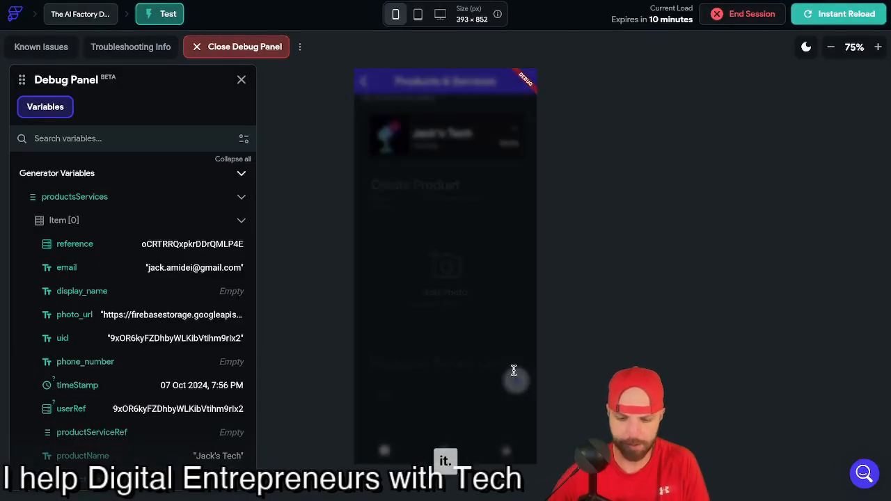
pyautogui.scroll(-1, 457, 390)
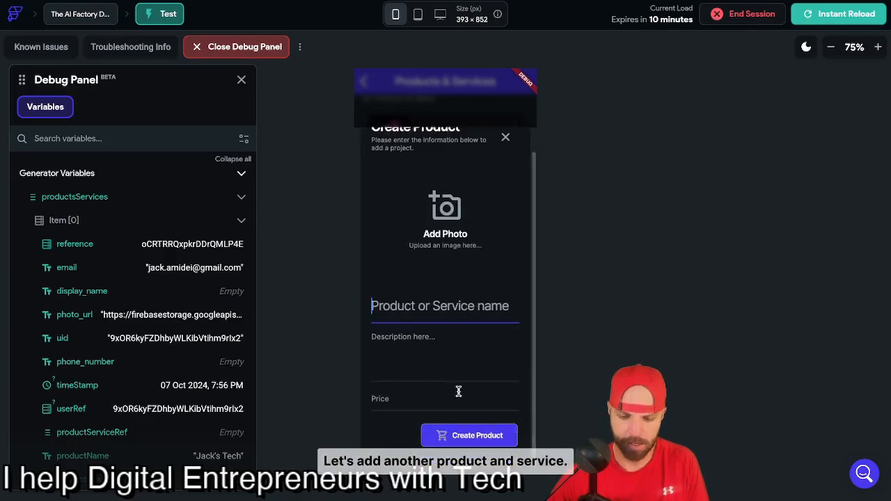
pyautogui.click(463, 444)
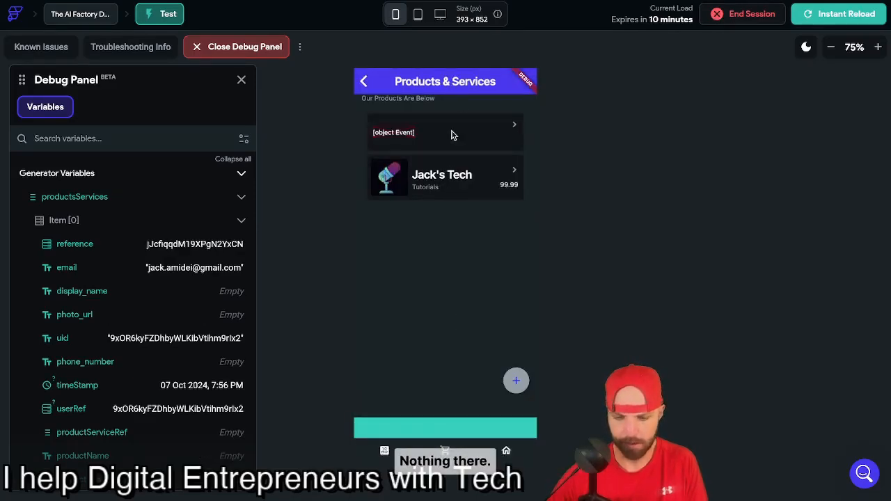
# - Start another product in the test app with A.png as its photo and Jack's Tech as its name
pyautogui.click(516, 380)
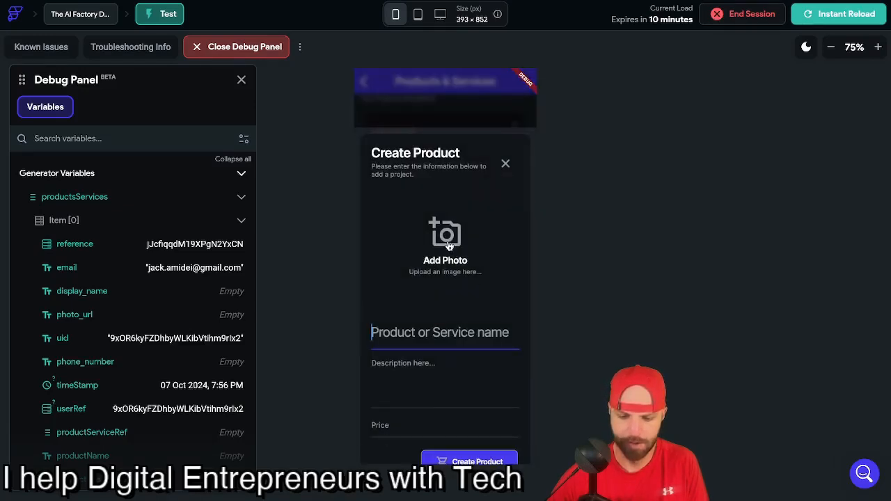
pyautogui.click(449, 246)
pyautogui.click(446, 450)
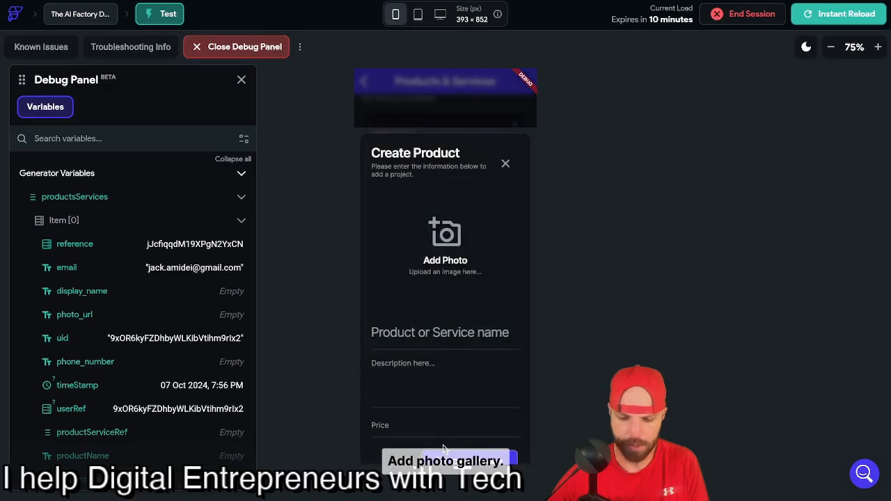
pyautogui.doubleClick(125, 173)
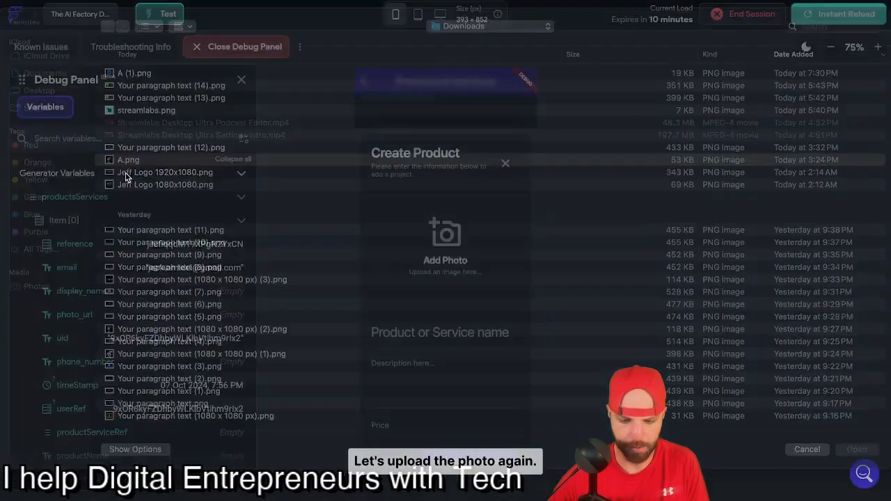
pyautogui.click(441, 337)
pyautogui.write("Jack's ")
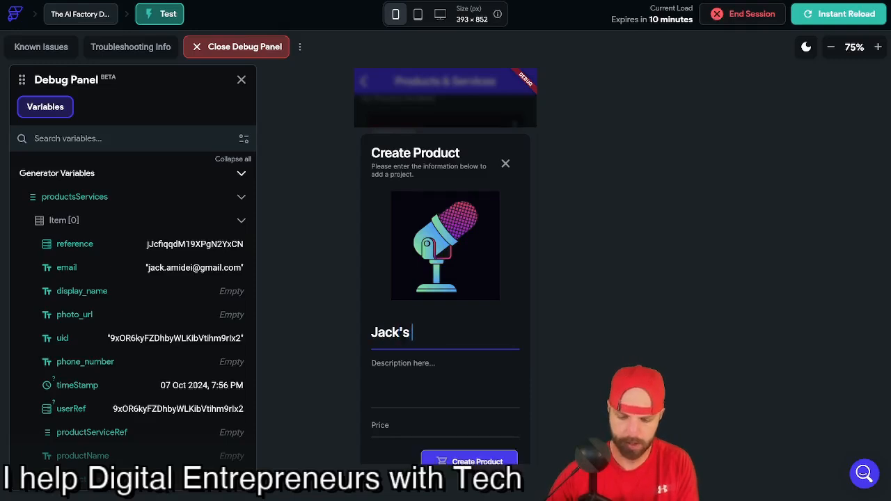
pyautogui.write('Tech')
# - Begin the product description with "Tutorials by", the host's first name and "on Live Stream can get a little interesting because"
pyautogui.click(432, 371)
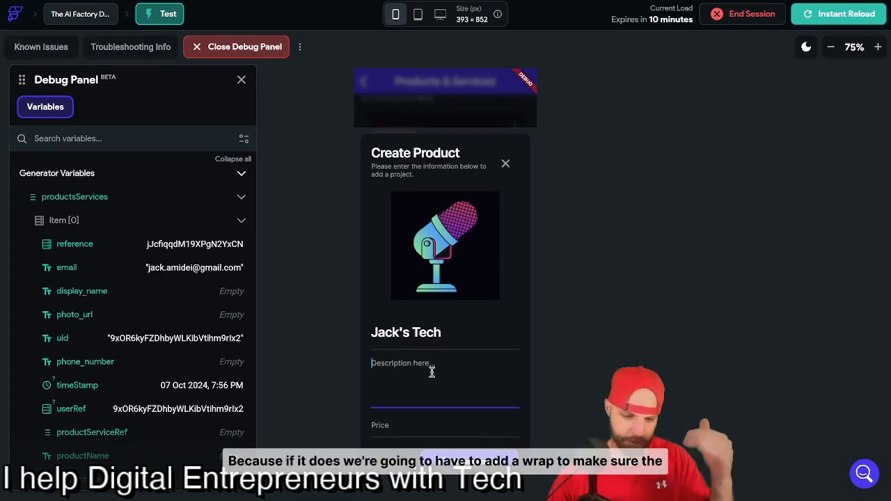
pyautogui.write('Tutorials b')
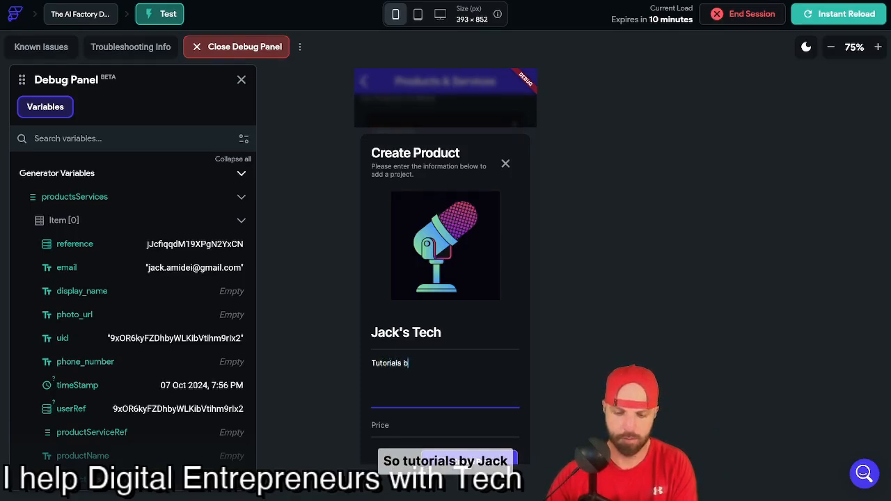
pyautogui.write('y Jack a')
pyautogui.press('BackSpace')
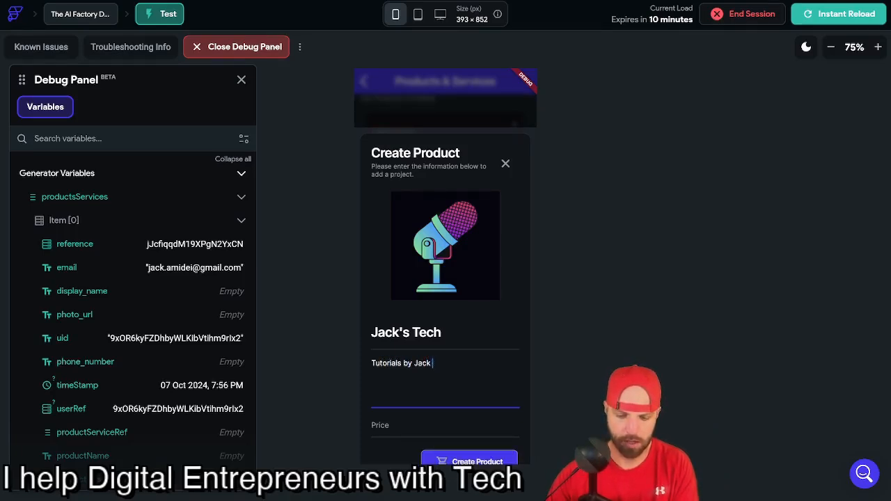
pyautogui.write('o')
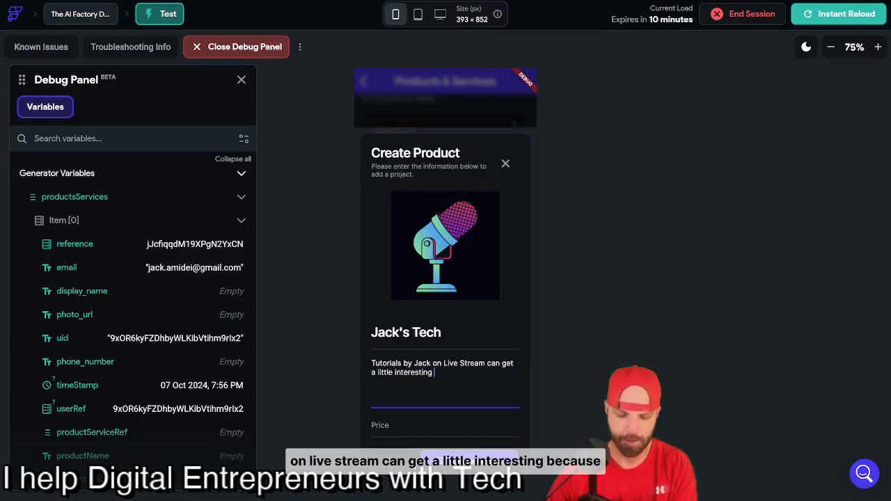
pyautogui.press('BackSpace')
pyautogui.press('BackSpace')
pyautogui.press('BackSpace')
pyautogui.press('BackSpace')
pyautogui.press('BackSpace')
pyautogui.write('cause the')
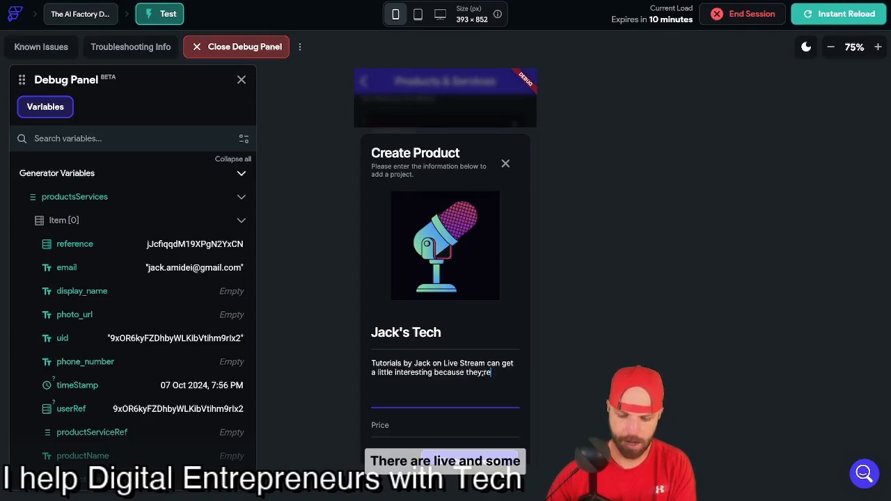
# - Continue the description with "they're live and sometimes...", the host "picks his nose" and his buddy "tells him to stop"
pyautogui.write("y're live and simet")
pyautogui.press('BackSpace')
pyautogui.press('BackSpace')
pyautogui.press('BackSpace')
pyautogui.press('BackSpace')
pyautogui.write('ometimes... Jack picks his nose and')
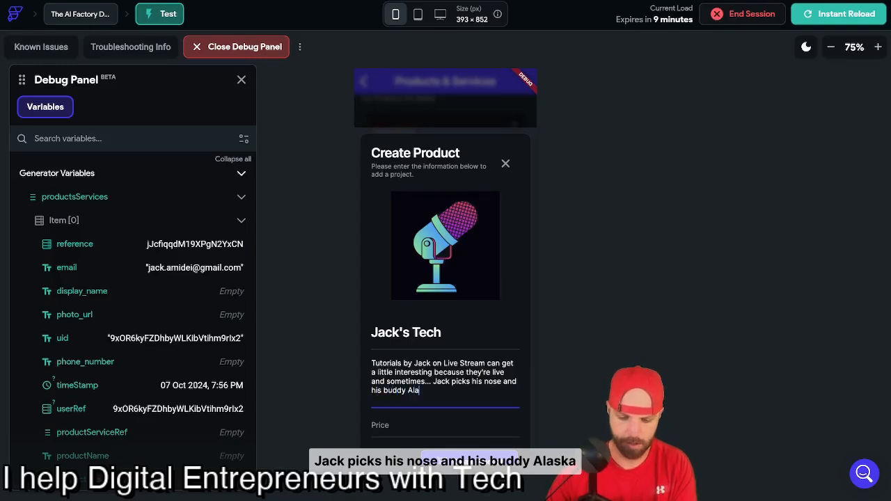
pyautogui.write('tells him to stop')
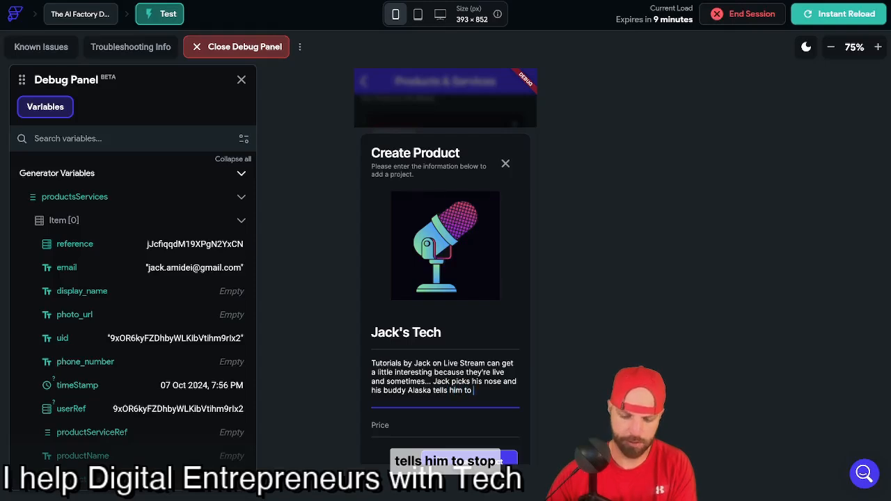
# - Set the product's price to 99.99 and create the product
pyautogui.click(430, 422)
pyautogui.write('99.99')
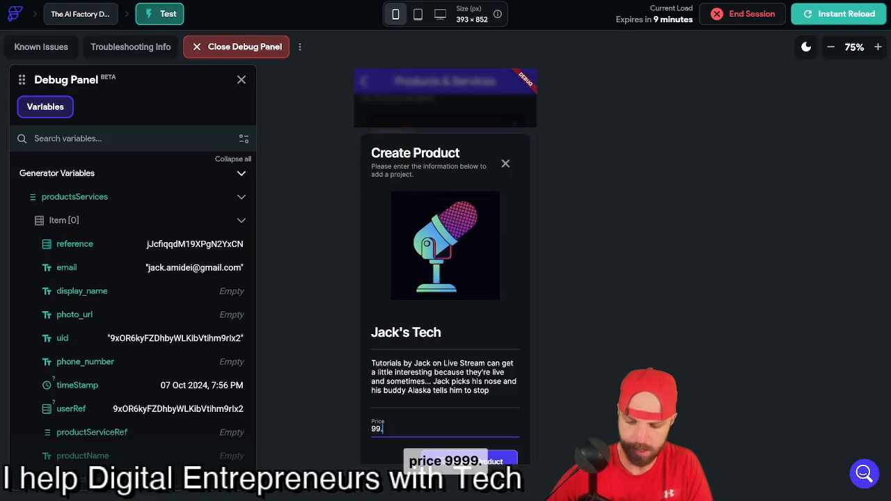
pyautogui.scroll(-1, 420, 364)
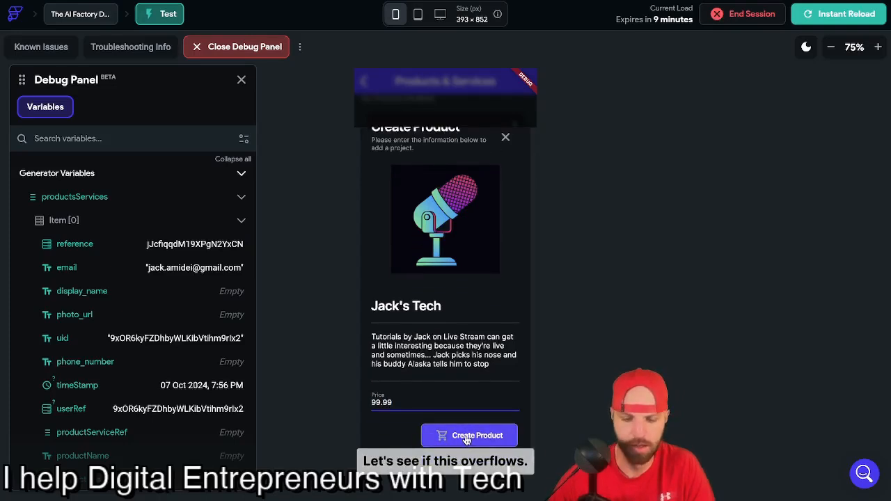
pyautogui.click(467, 437)
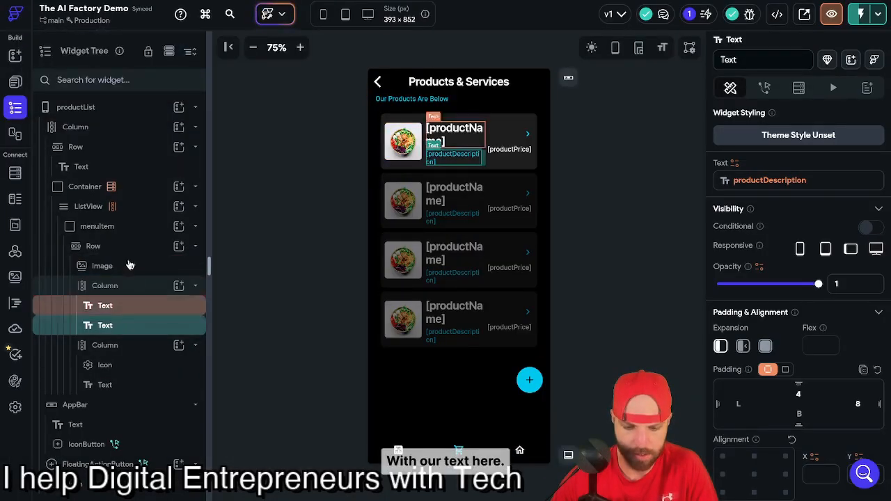
# - Examine the menuItem container's properties in the productList page, including its width, height and minimum and maximum sizes
pyautogui.click(129, 227)
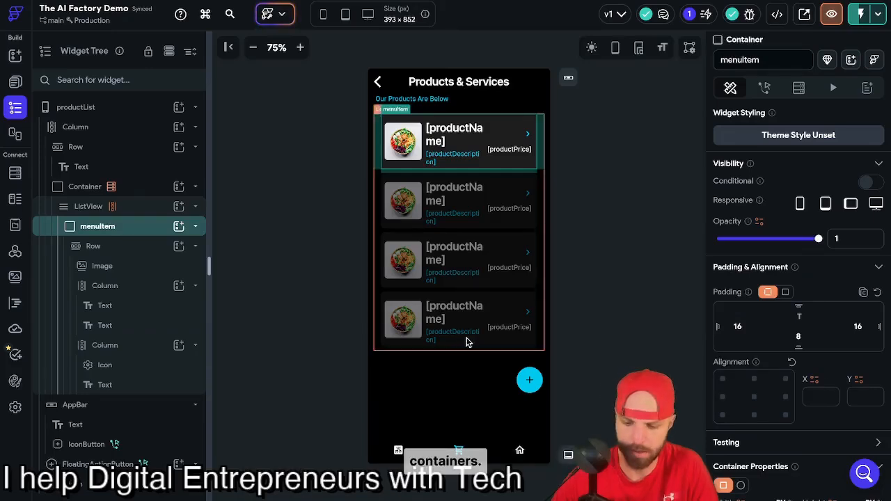
pyautogui.scroll(-3, 801, 368)
pyautogui.scroll(-3, 824, 367)
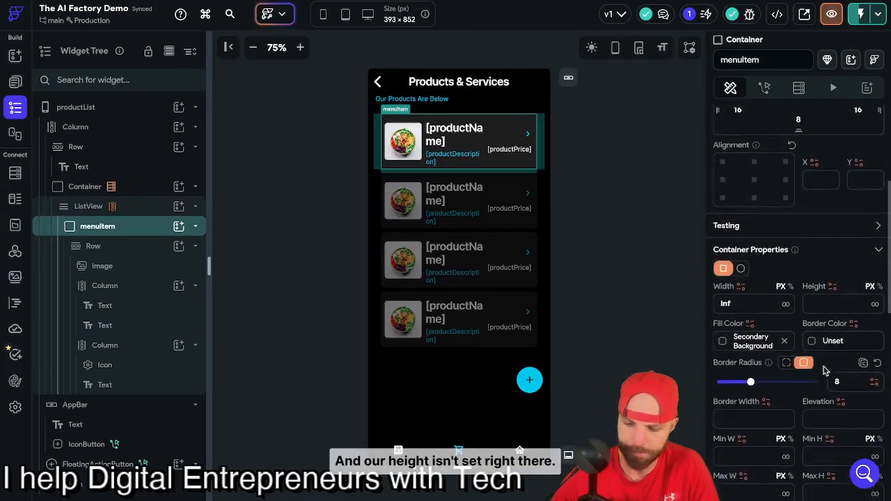
pyautogui.scroll(-1, 824, 367)
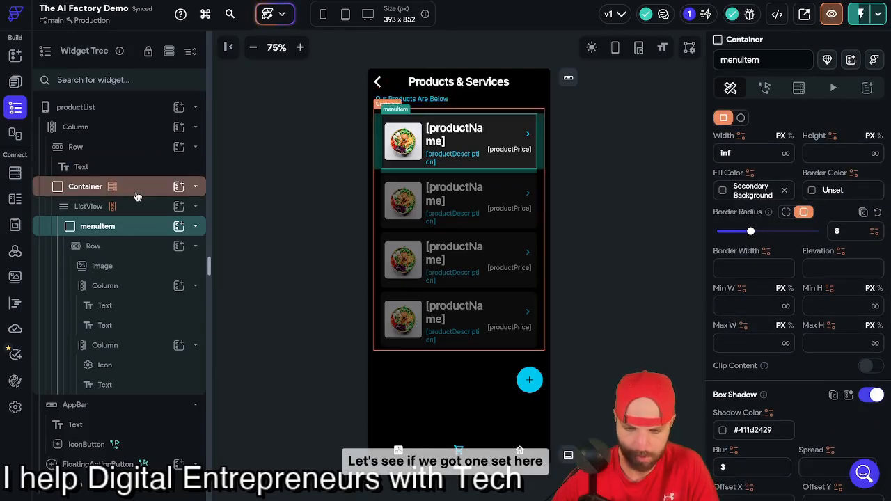
pyautogui.scroll(5, 863, 383)
pyautogui.scroll(-4, 864, 383)
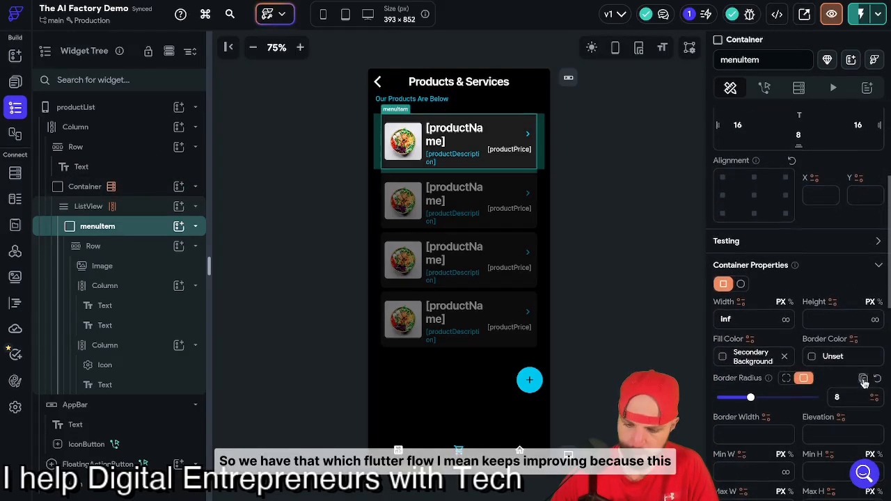
pyautogui.scroll(-4, 864, 383)
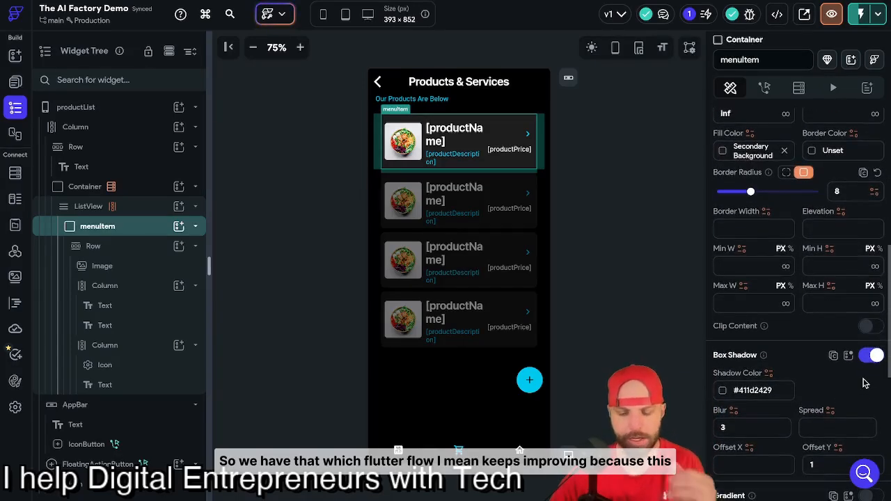
# - Examine the row inside menuItem and its two columns, checking their alignment and scrollable settings
pyautogui.click(121, 292)
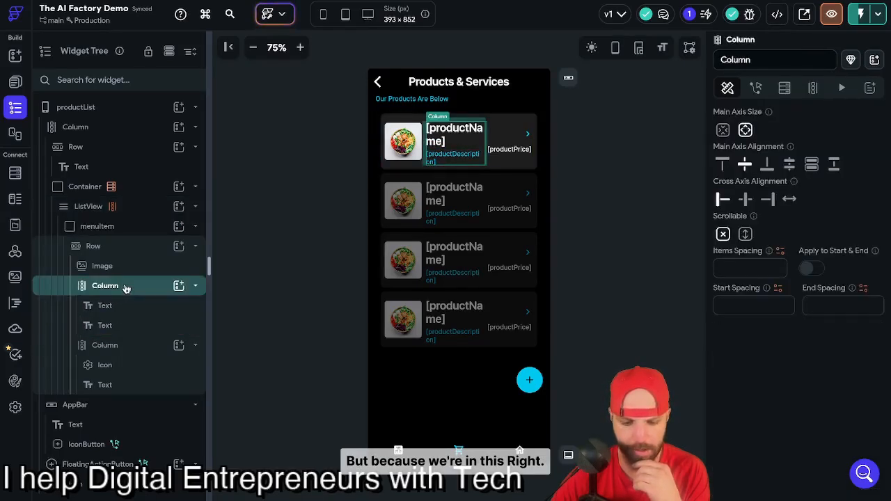
pyautogui.click(128, 249)
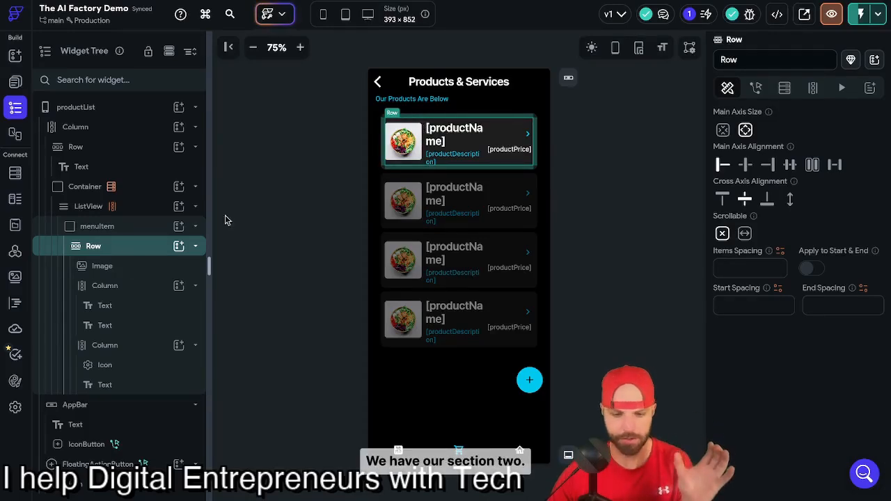
pyautogui.click(108, 287)
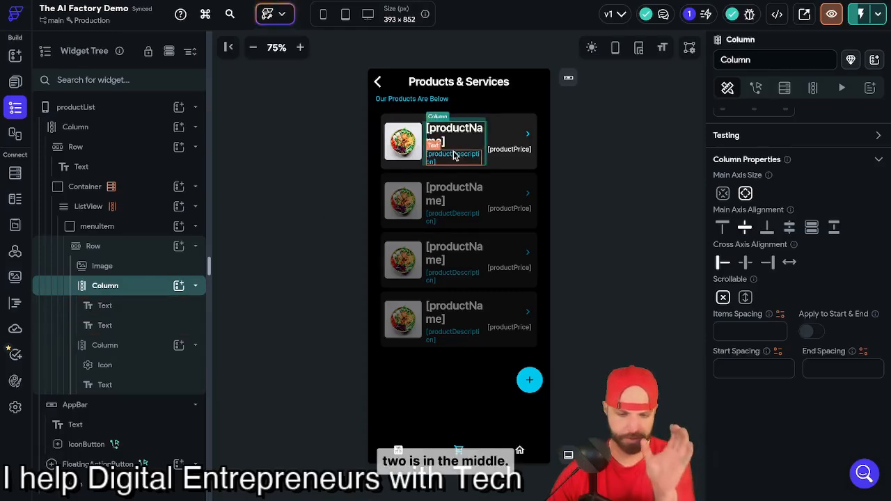
pyautogui.click(134, 350)
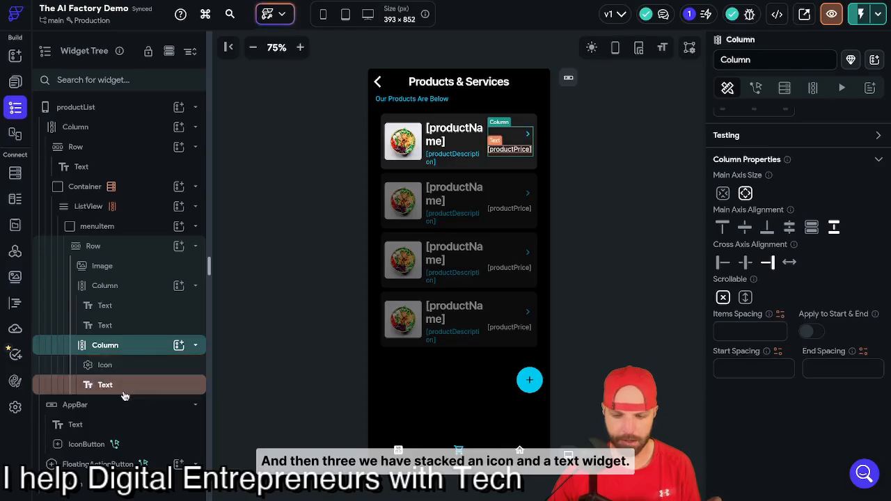
pyautogui.click(128, 286)
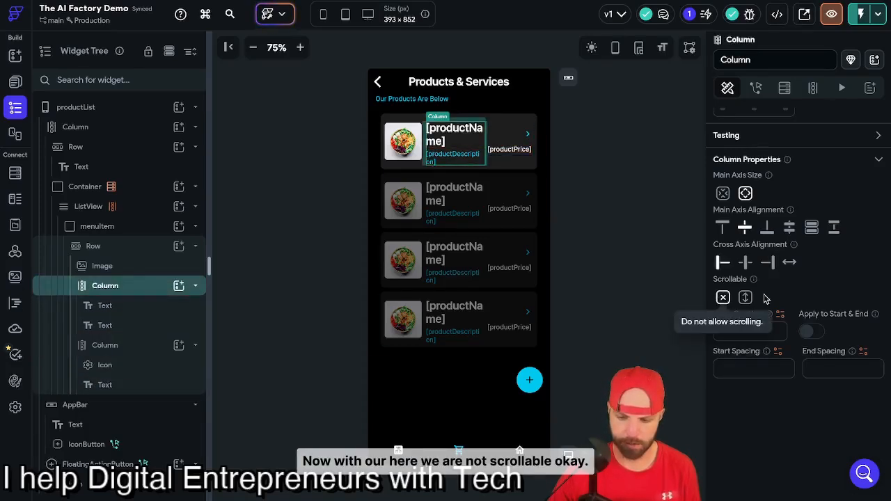
pyautogui.scroll(3, 725, 299)
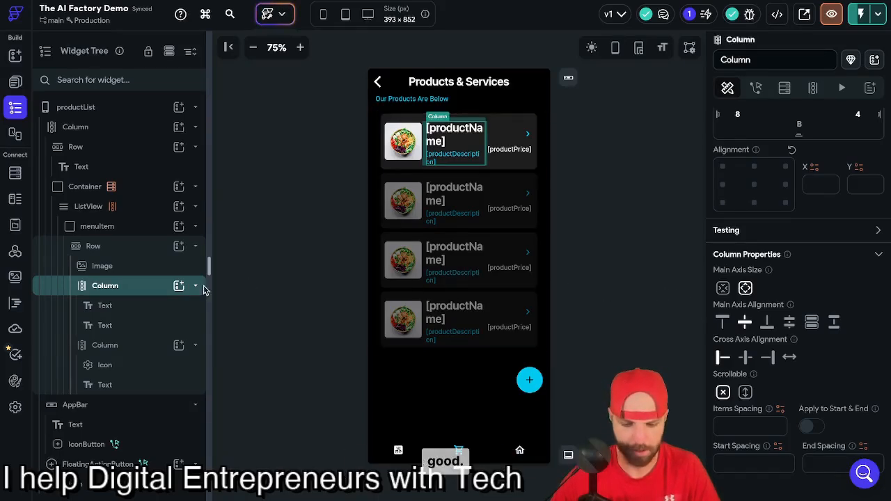
# - Choose Ellipsis (...) as the text overflow replacement for the productDescription text
pyautogui.click(124, 325)
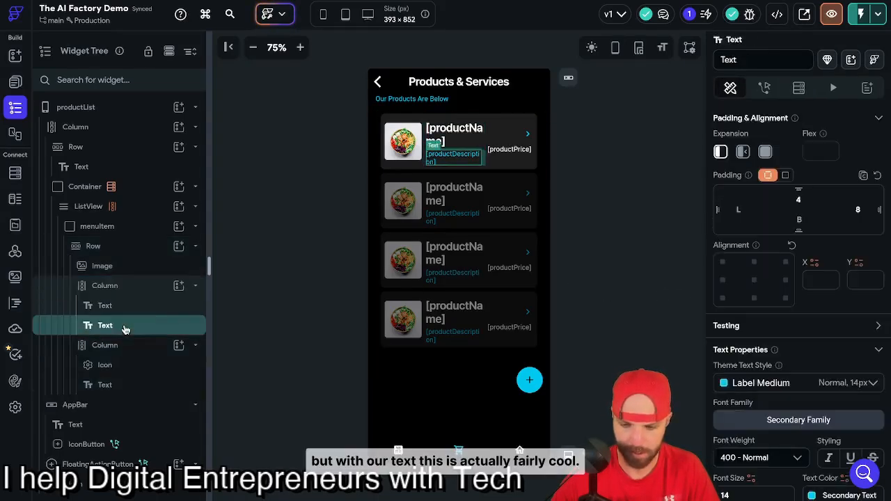
pyautogui.scroll(-5, 800, 390)
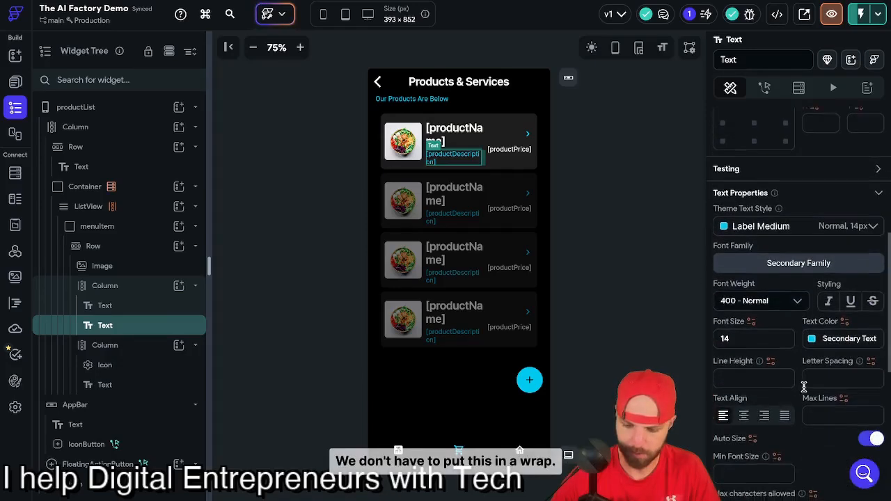
pyautogui.scroll(-5, 803, 385)
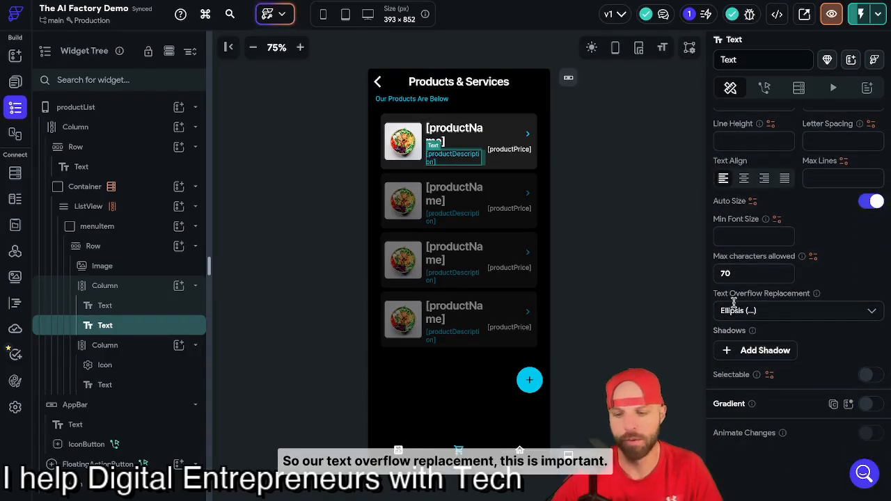
pyautogui.scroll(-2, 768, 322)
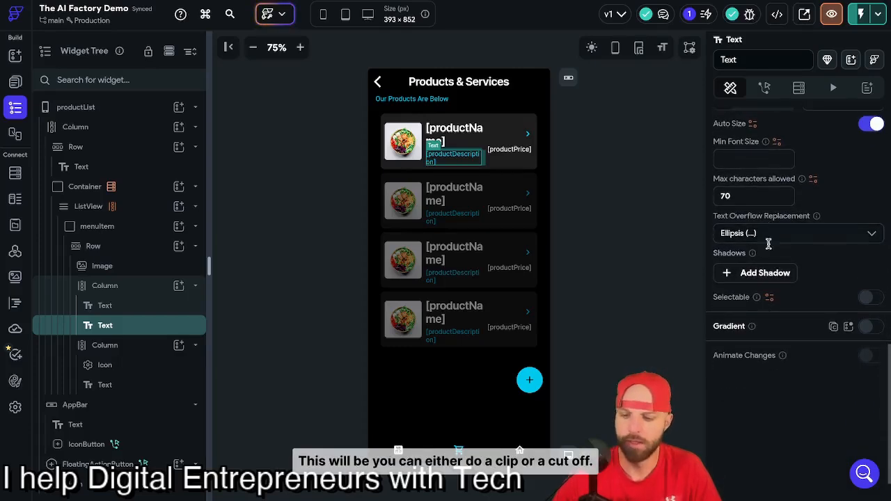
pyautogui.click(835, 234)
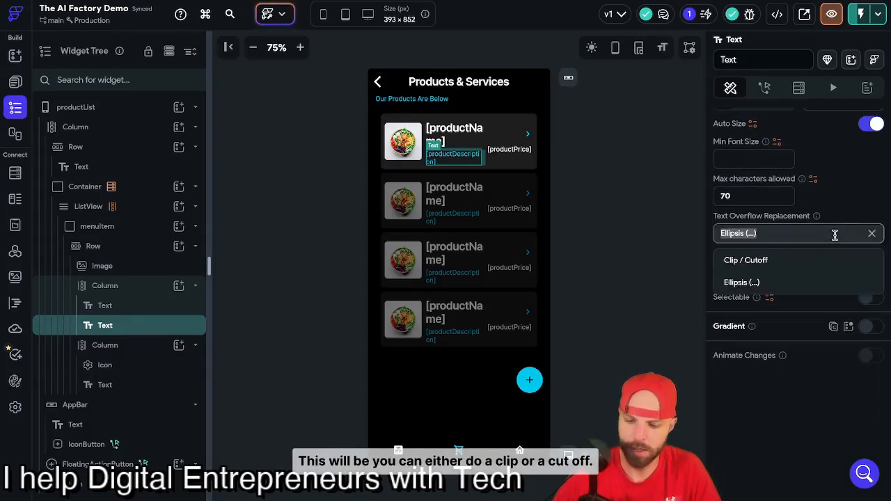
pyautogui.click(792, 284)
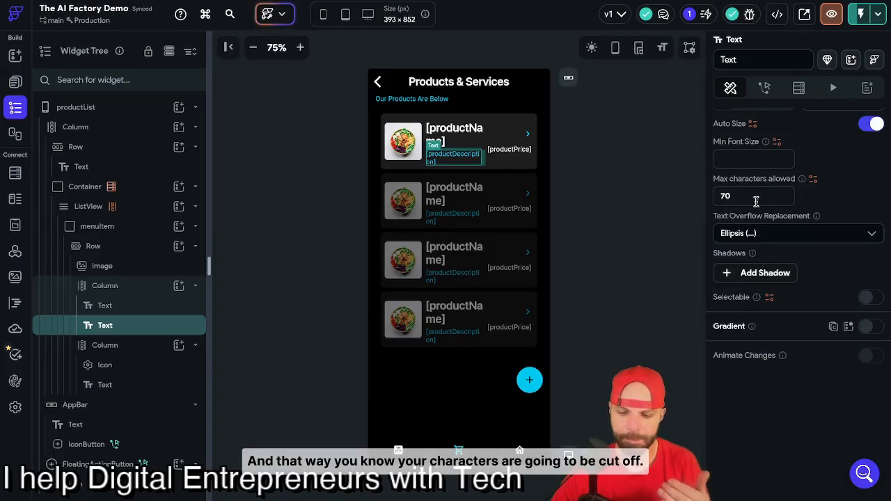
# - Set the maximum characters allowed in the productDescription text to 200
pyautogui.click(725, 194)
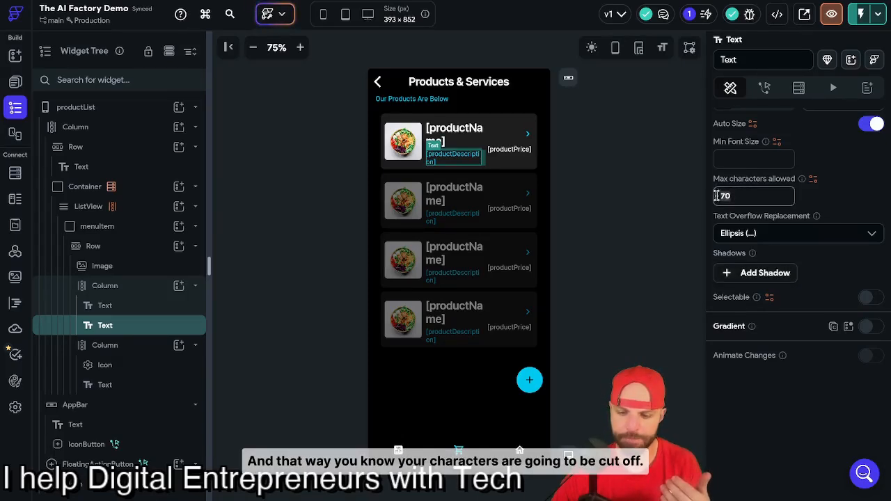
pyautogui.doubleClick(725, 198)
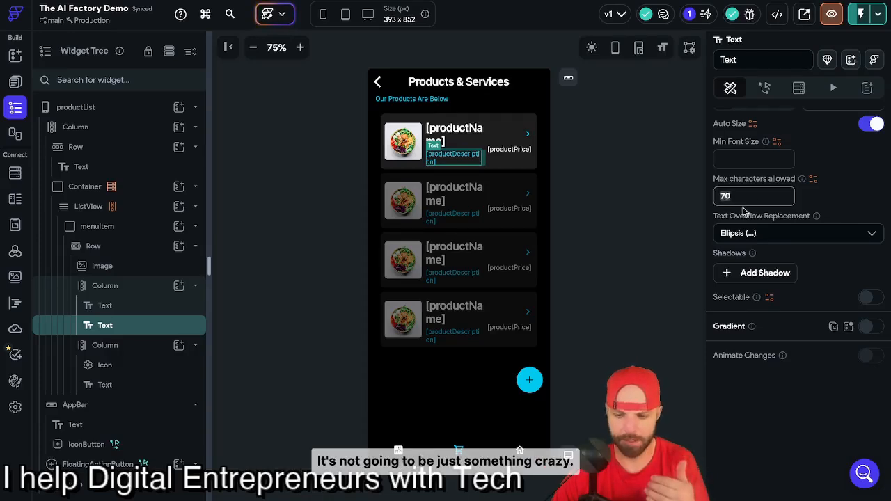
pyautogui.click(739, 198)
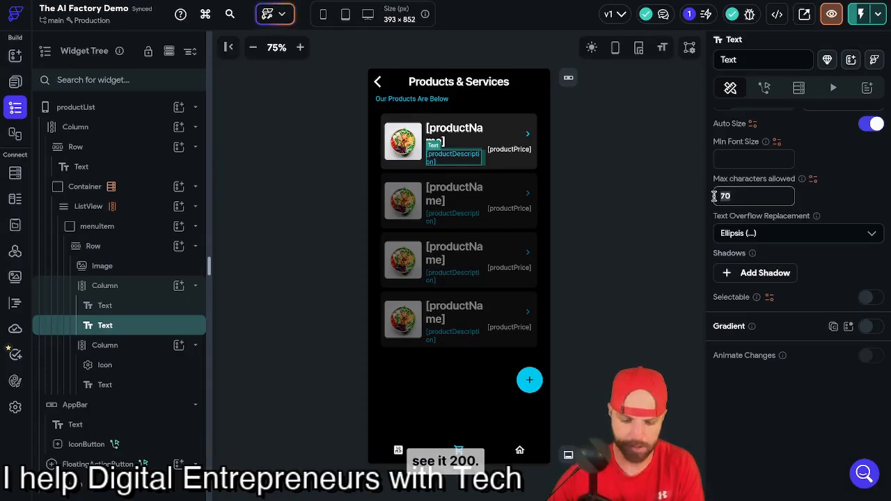
pyautogui.write('200')
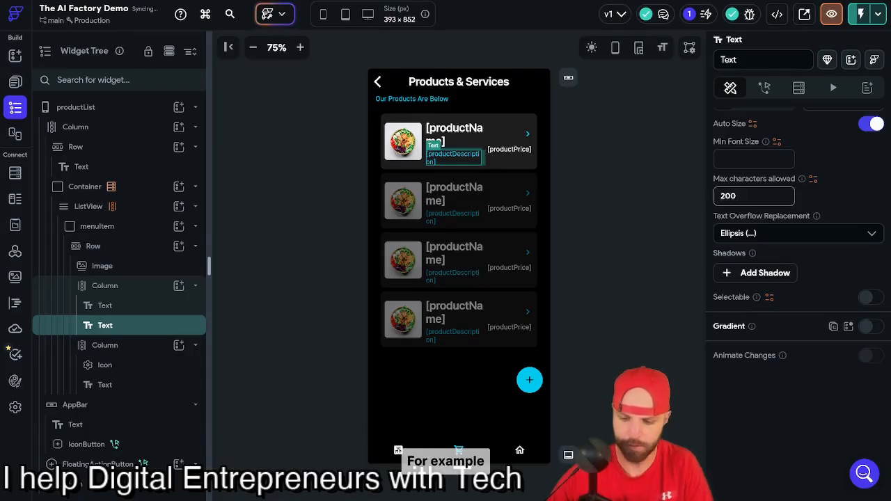
pyautogui.click(660, 235)
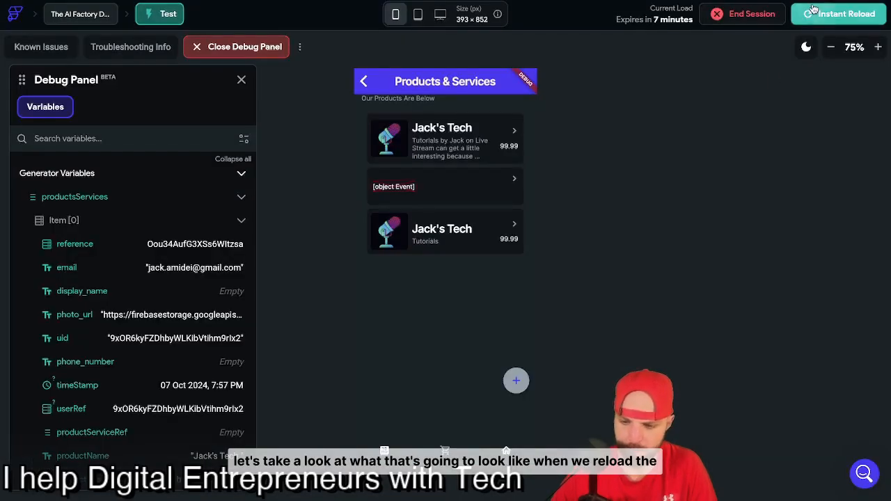
# - Reload the test app with the changed character limit and open its Products & Services page
pyautogui.click(815, 11)
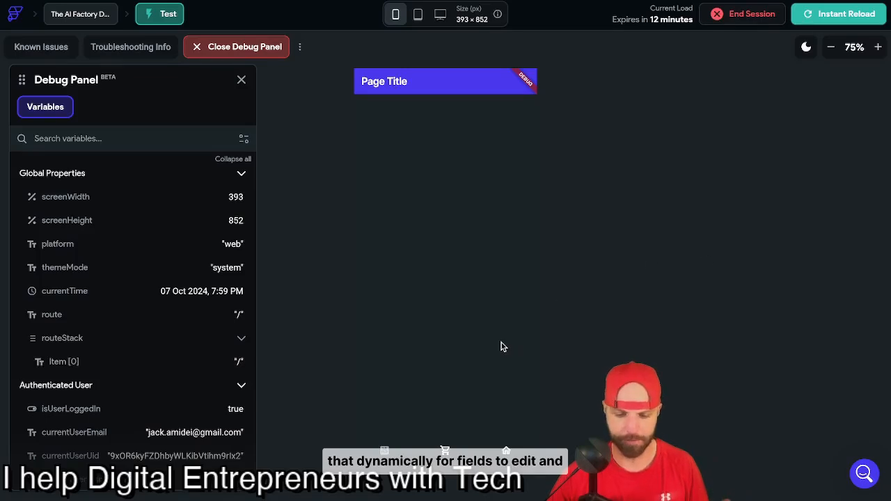
pyautogui.click(446, 454)
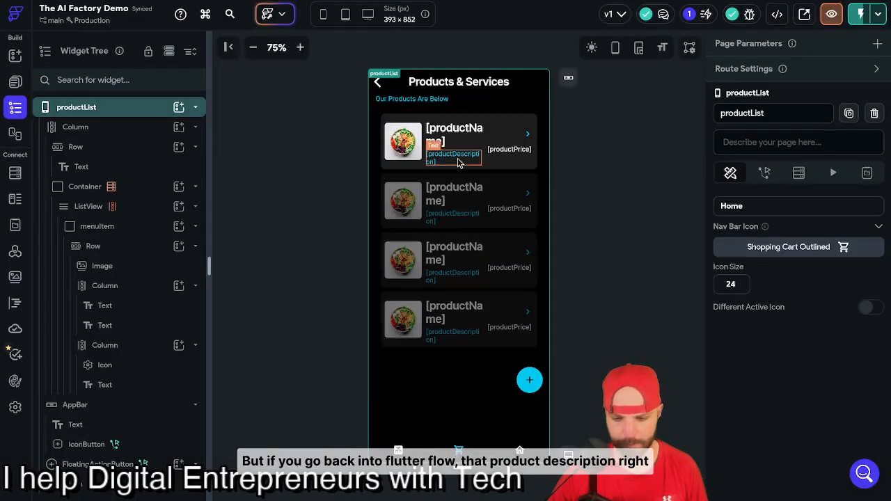
# - Set the productDescription text's maximum characters allowed to 70 and choose Ellipsis (...) as its text overflow replacement
pyautogui.click(456, 159)
pyautogui.scroll(-5, 807, 343)
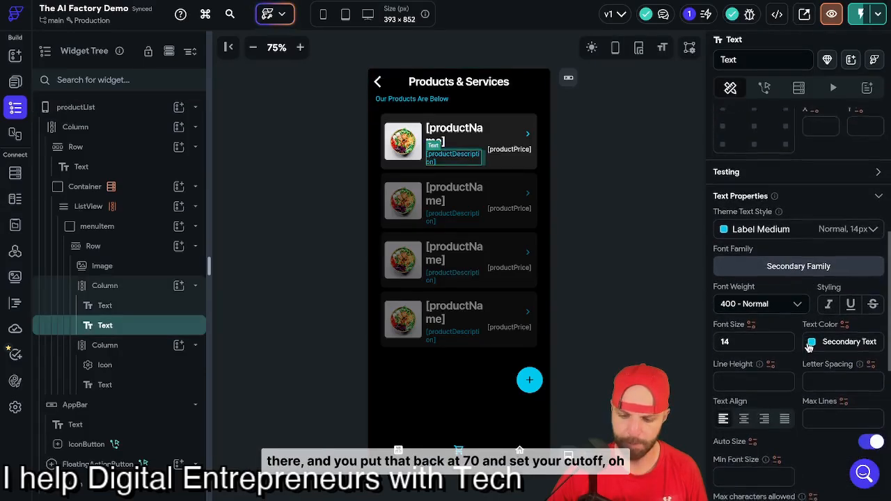
pyautogui.scroll(-3, 807, 343)
pyautogui.click(750, 175)
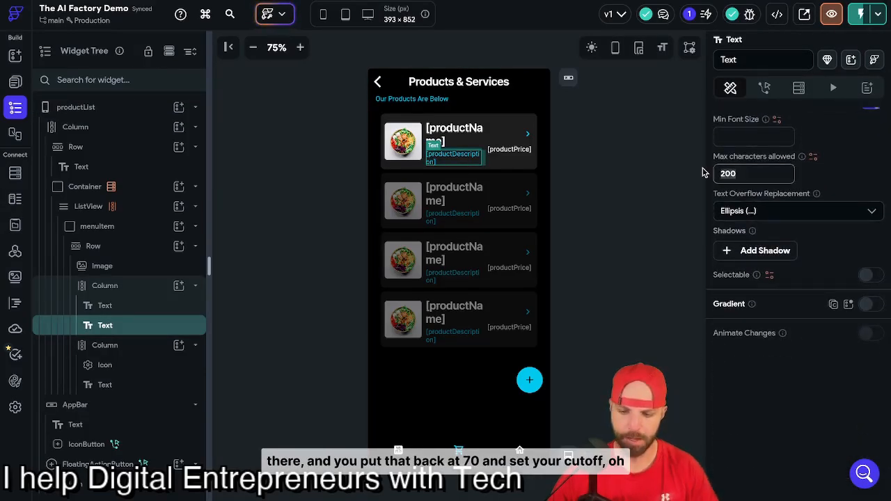
pyautogui.write('70')
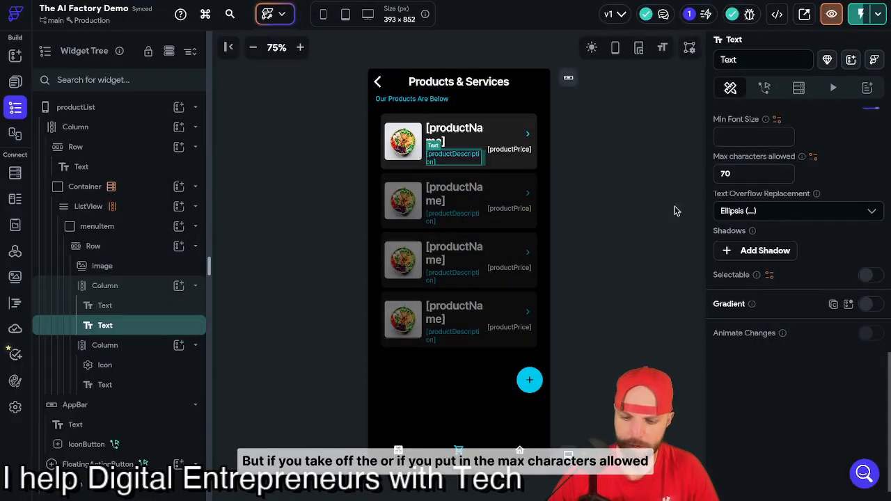
pyautogui.click(739, 174)
pyautogui.scroll(1, 750, 175)
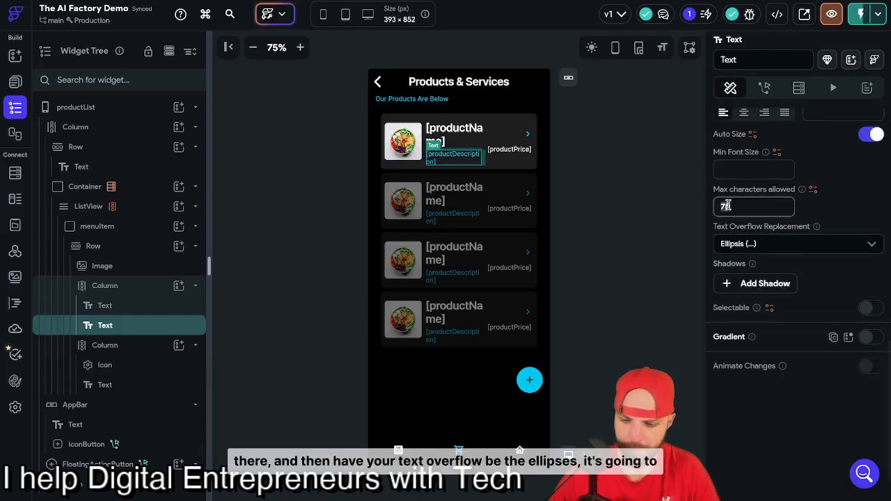
pyautogui.click(758, 245)
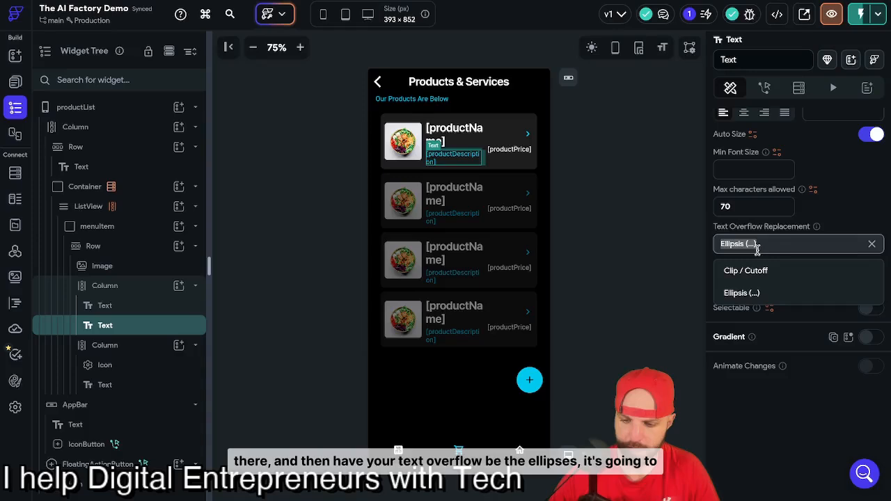
pyautogui.click(758, 295)
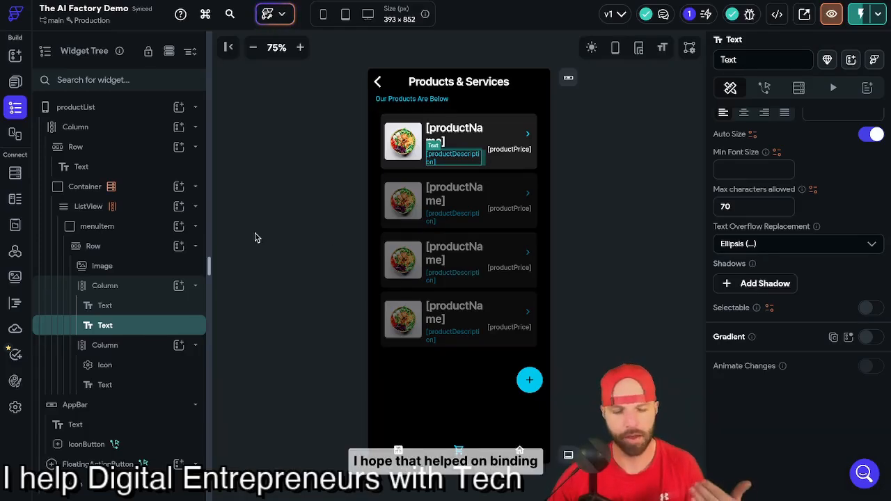
pyautogui.click(137, 195)
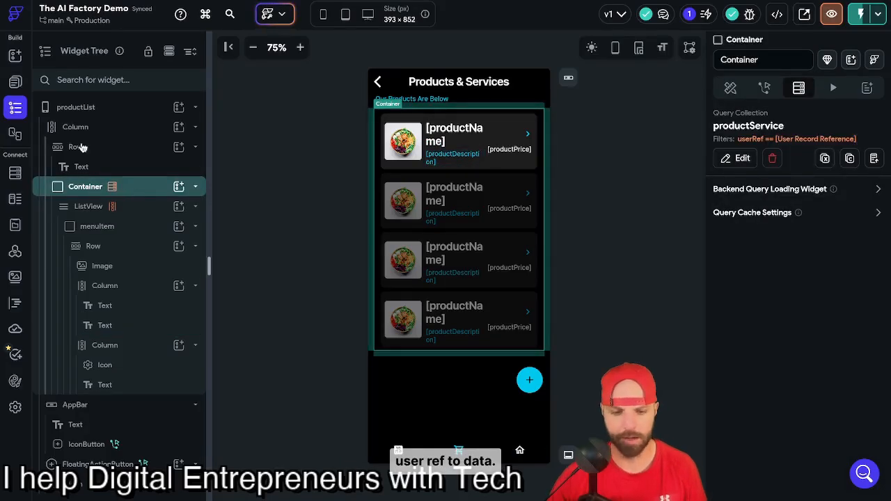
pyautogui.click(15, 173)
pyautogui.click(357, 378)
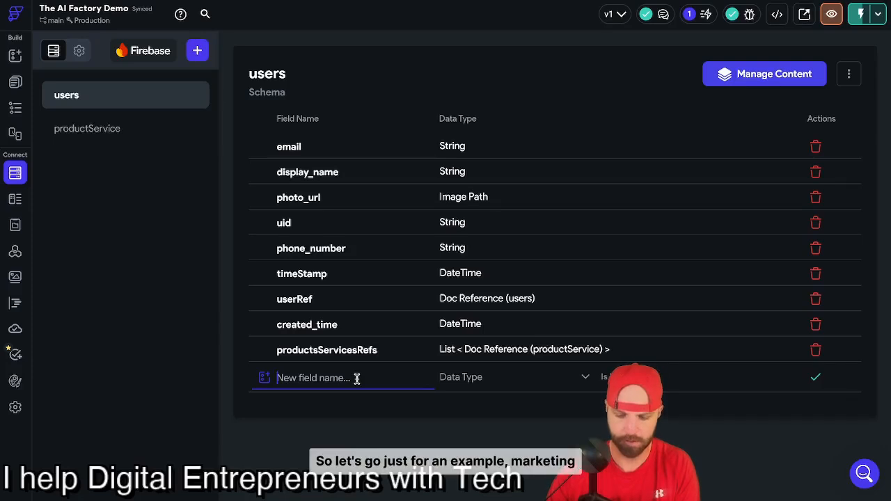
pyautogui.write('m')
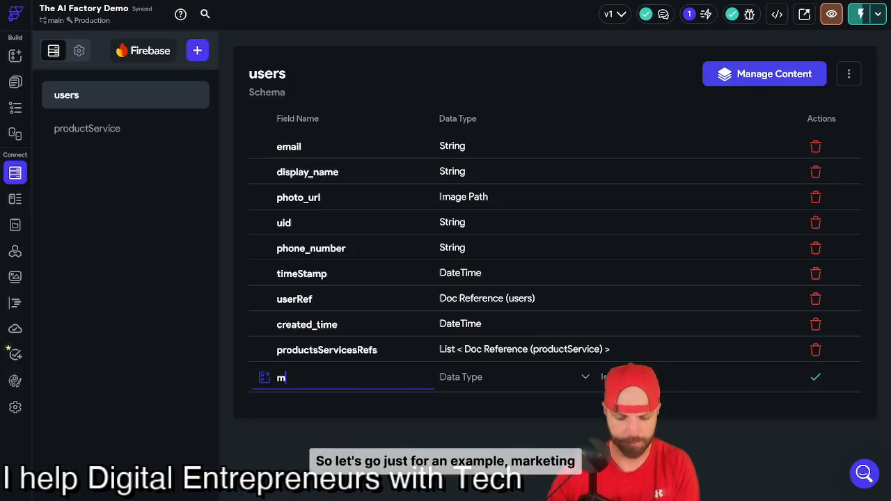
pyautogui.write('arketing')
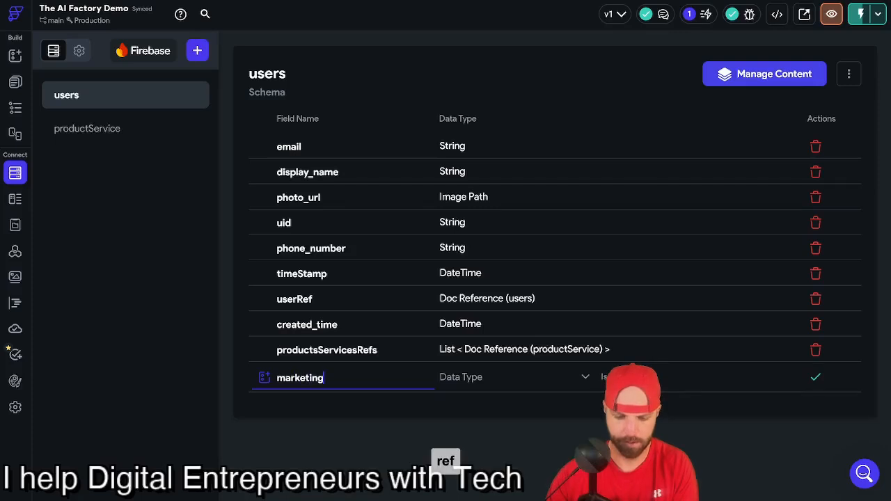
pyautogui.write('gRef')
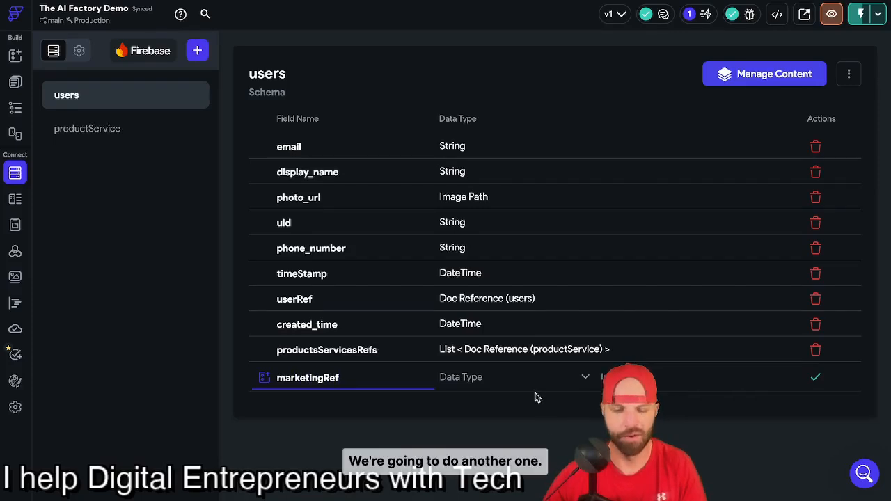
pyautogui.click(529, 373)
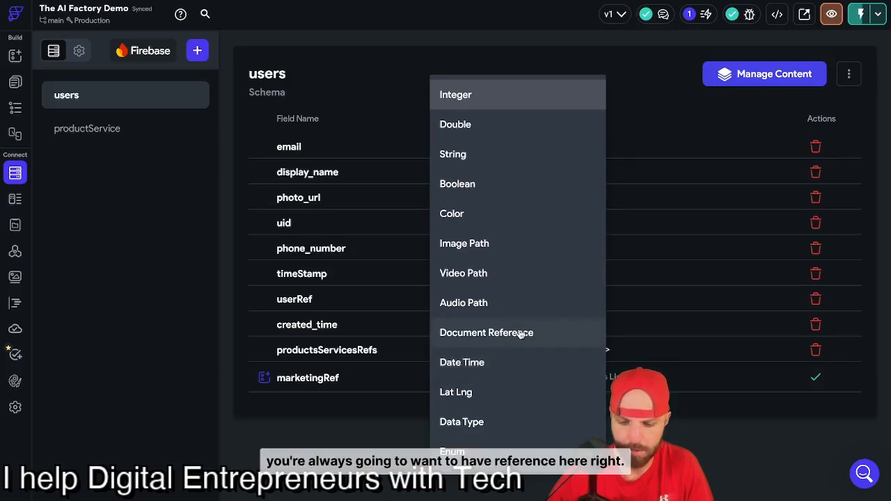
pyautogui.click(376, 428)
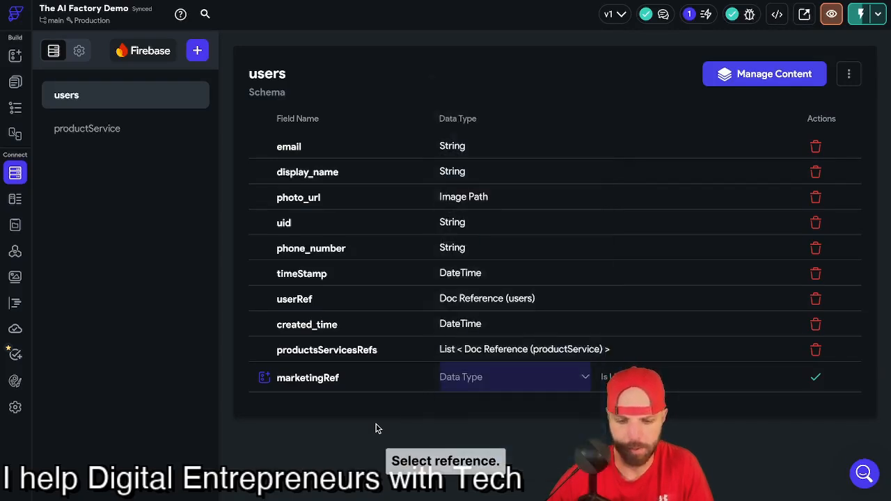
# - Return to the productList page's widget tree and remove the userRef filter from the Container's productService query
pyautogui.click(15, 108)
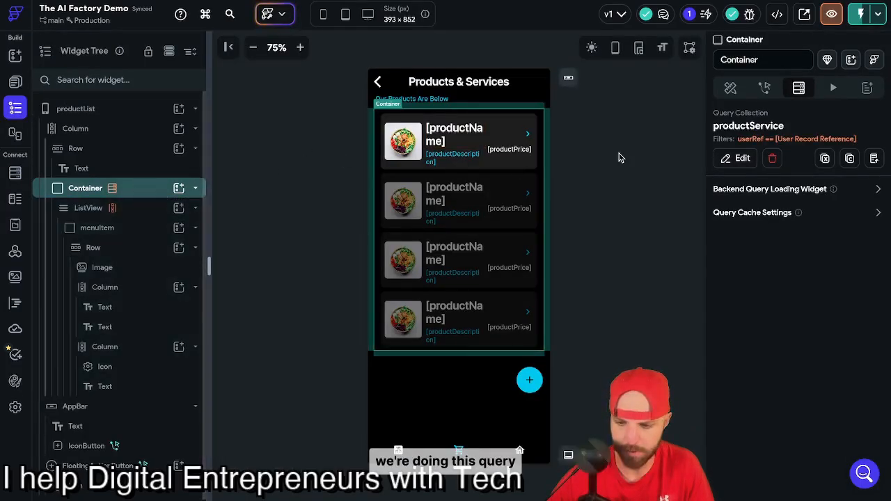
pyautogui.click(737, 159)
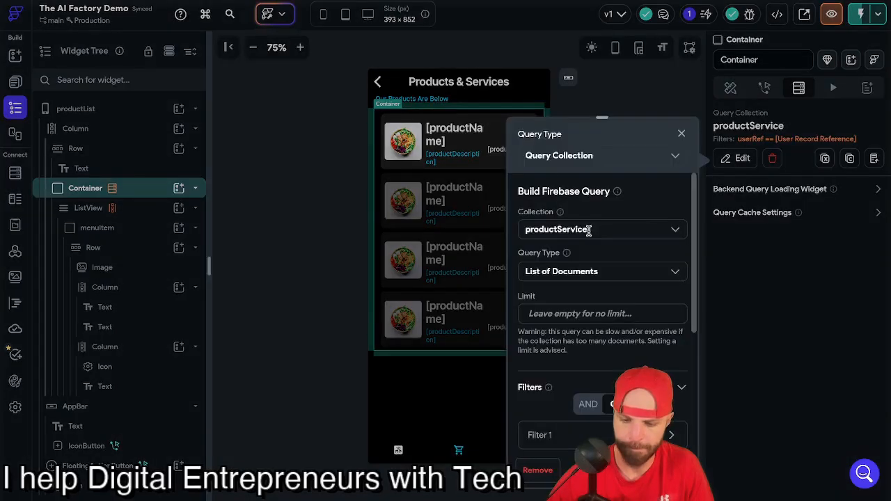
pyautogui.scroll(-1, 596, 274)
pyautogui.scroll(-2, 596, 274)
pyautogui.click(596, 272)
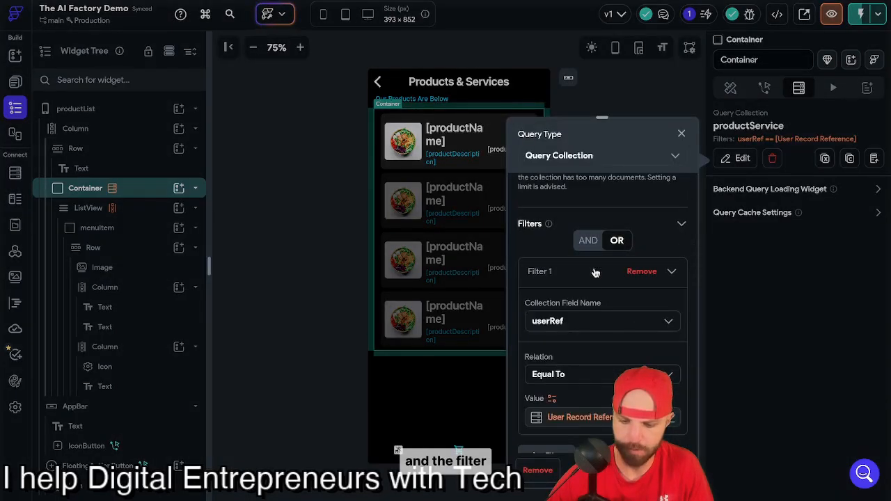
pyautogui.scroll(1, 626, 345)
pyautogui.click(641, 350)
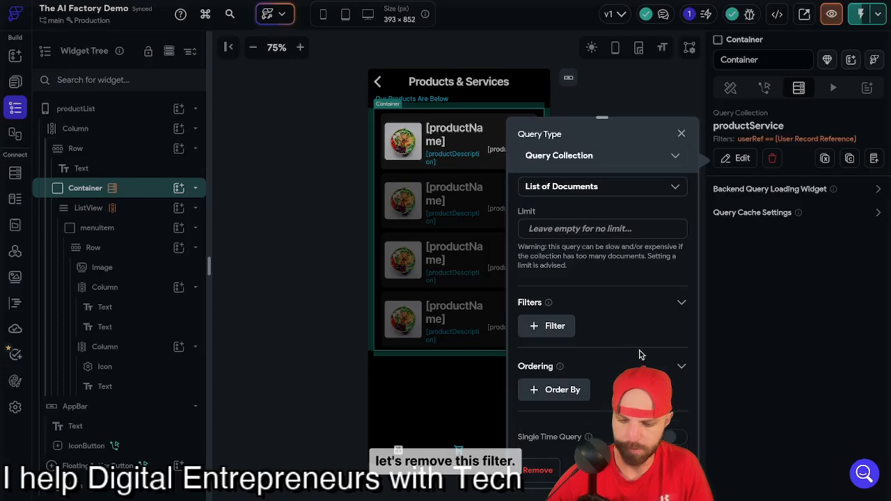
# - Add a filter to the Container's productService query on the userRef field with the relation Equal To
pyautogui.click(573, 326)
pyautogui.scroll(-1, 640, 341)
pyautogui.click(673, 314)
pyautogui.click(620, 353)
pyautogui.scroll(-3, 619, 369)
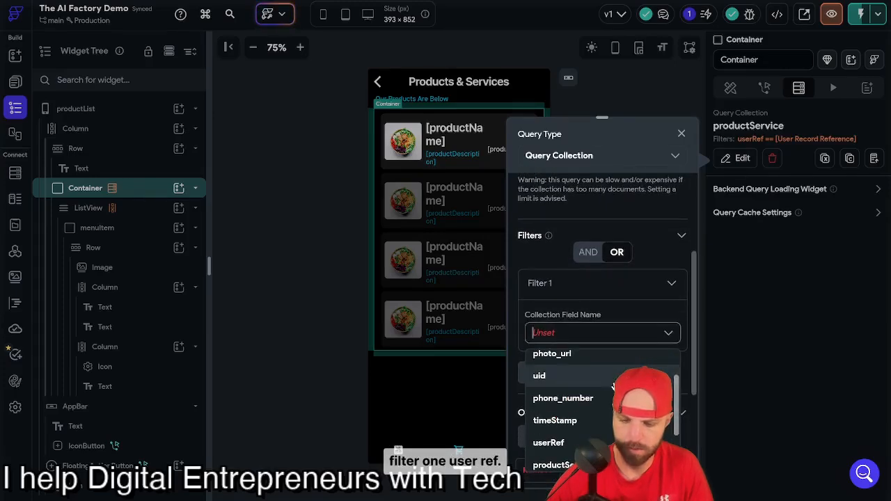
pyautogui.scroll(-2, 613, 387)
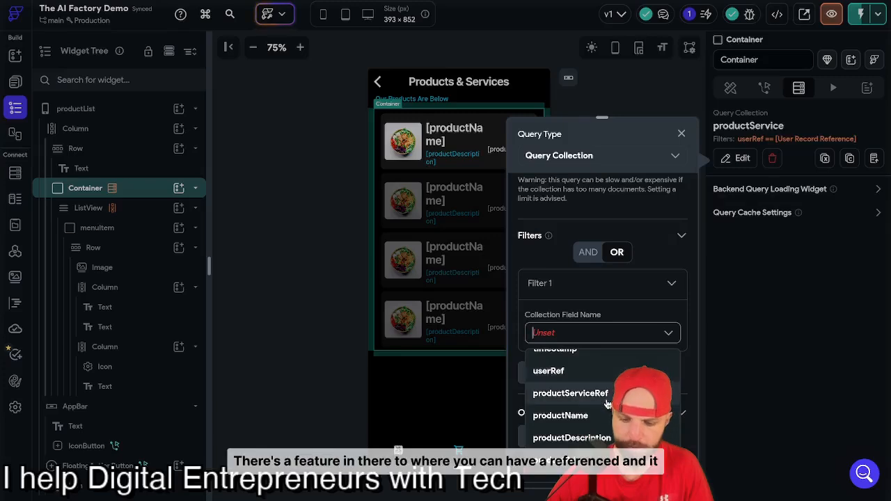
pyautogui.click(595, 374)
pyautogui.click(559, 379)
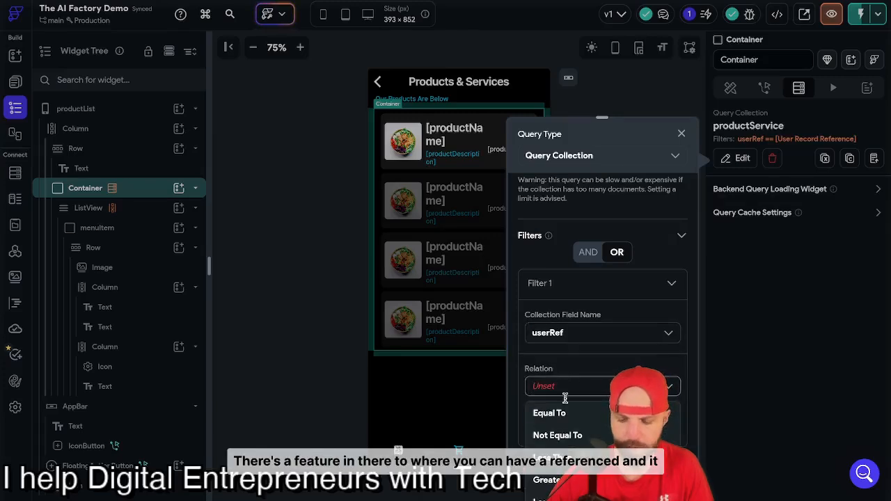
pyautogui.scroll(-2, 581, 438)
pyautogui.scroll(3, 581, 435)
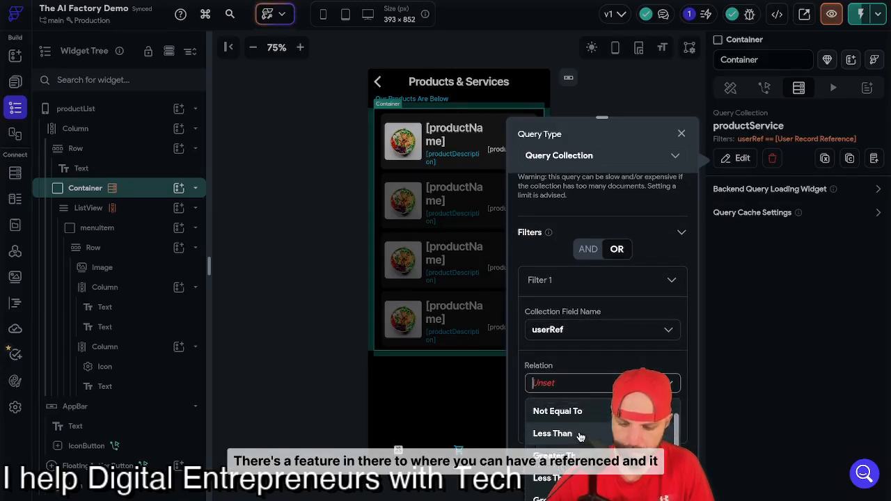
pyautogui.click(557, 411)
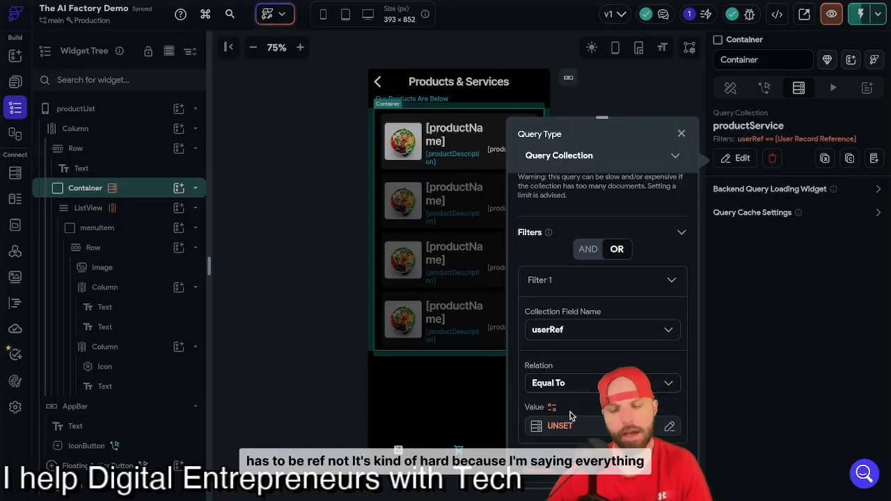
# - Set the userRef filter's value to the authenticated user's User Reference and close the query settings
pyautogui.click(561, 426)
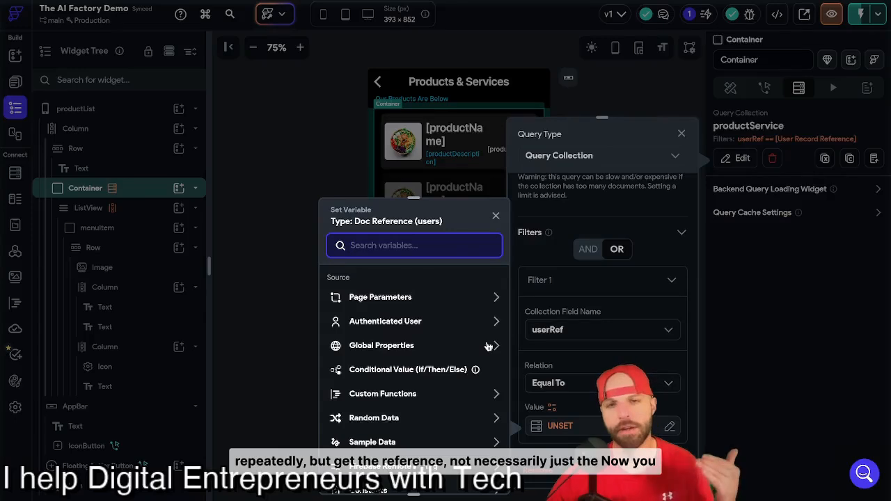
pyautogui.click(421, 323)
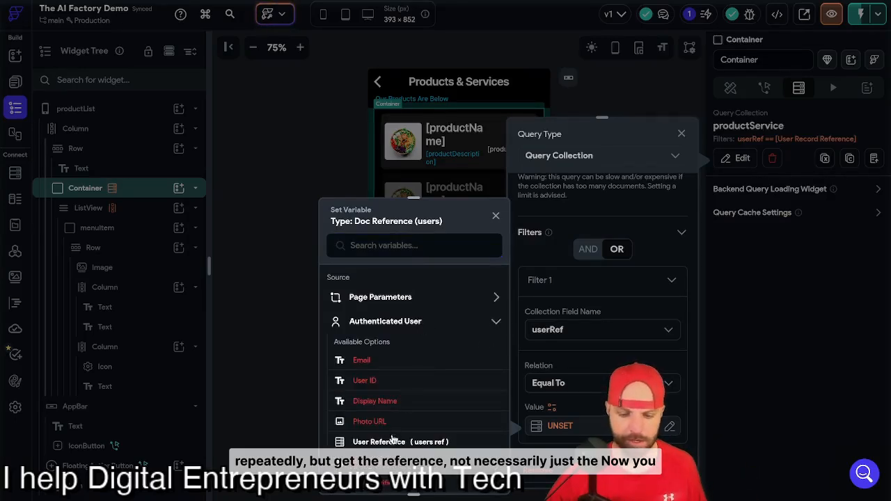
pyautogui.click(393, 442)
pyautogui.click(414, 275)
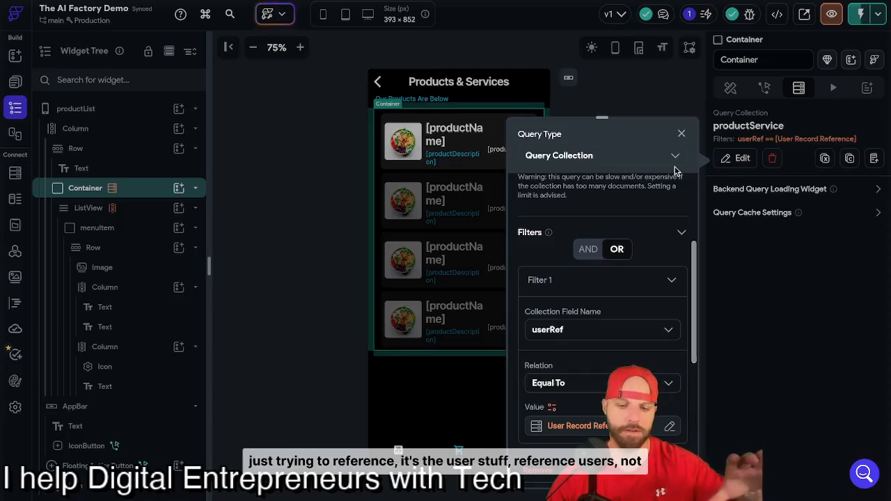
pyautogui.click(682, 135)
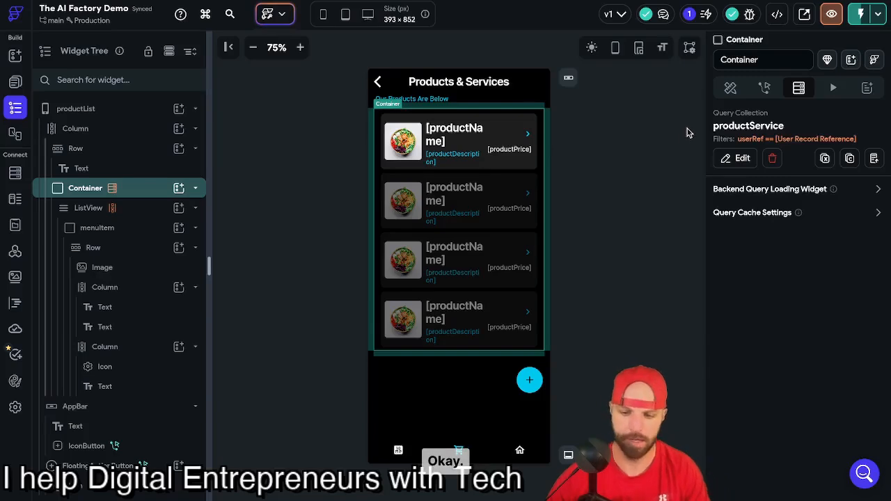
# - Examine the productName text's properties and the ListView's productsServices binding
pyautogui.click(454, 133)
pyautogui.click(454, 133)
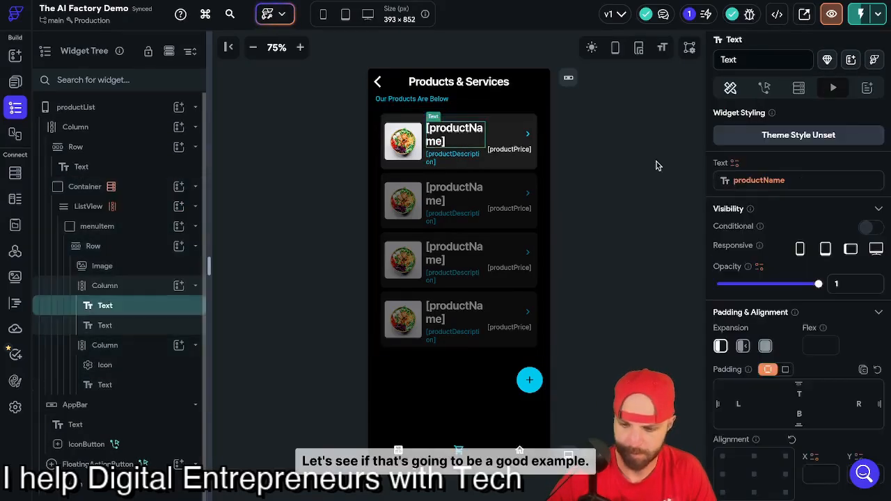
pyautogui.scroll(-5, 779, 338)
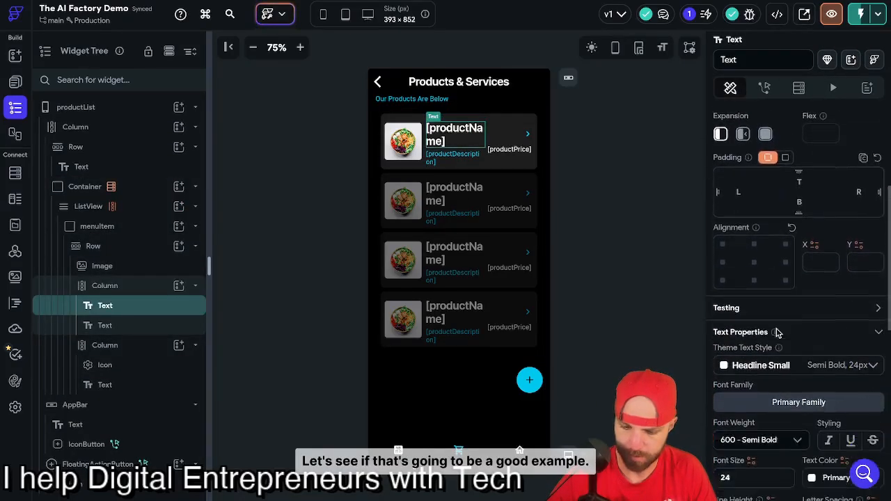
pyautogui.scroll(5, 779, 334)
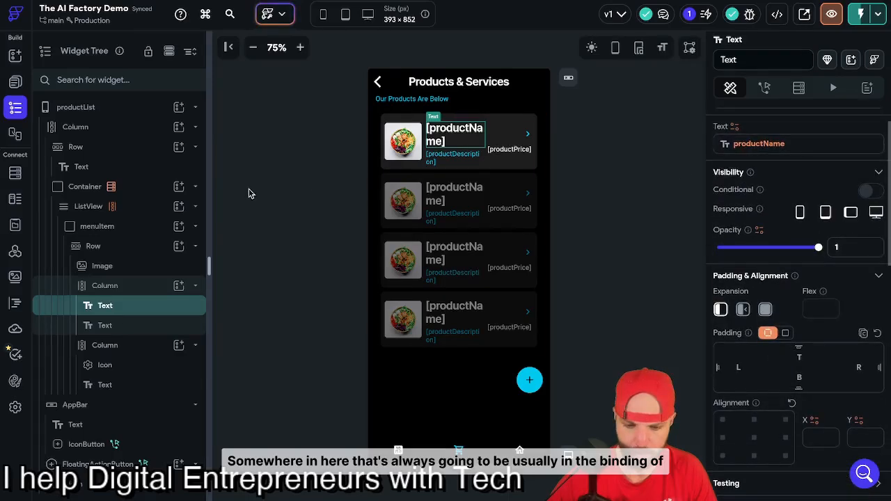
pyautogui.click(116, 209)
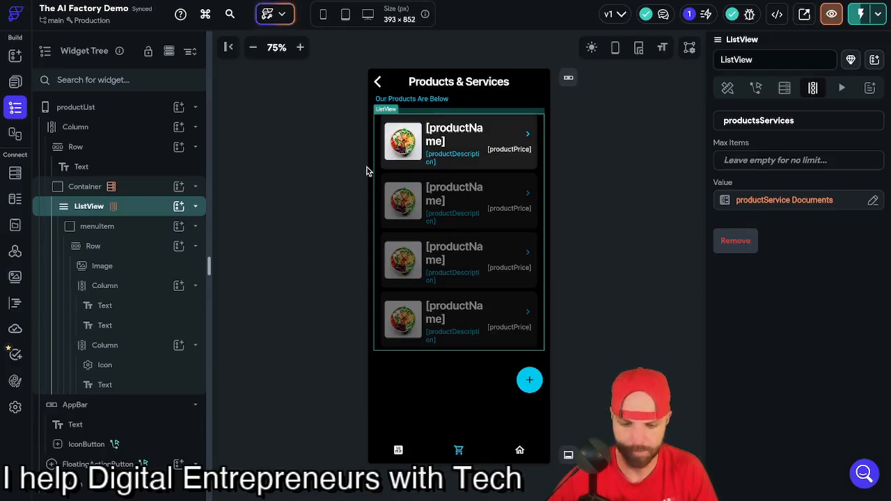
pyautogui.click(117, 231)
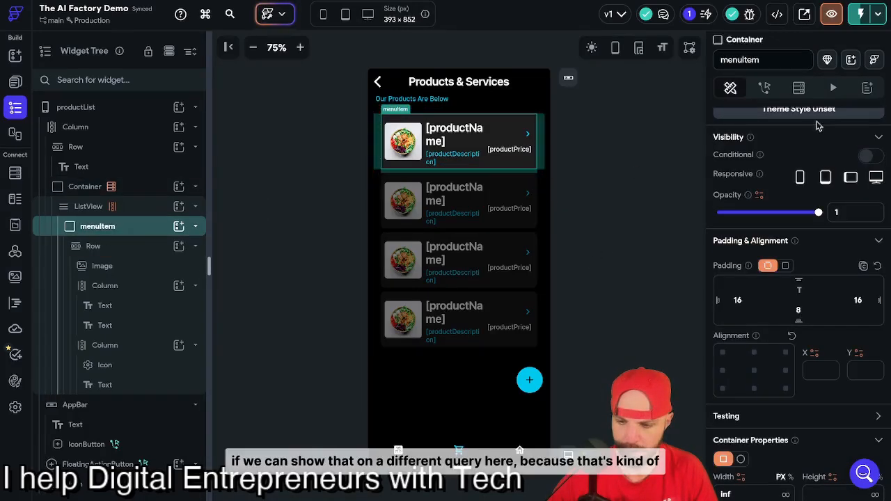
pyautogui.click(799, 87)
pyautogui.click(728, 121)
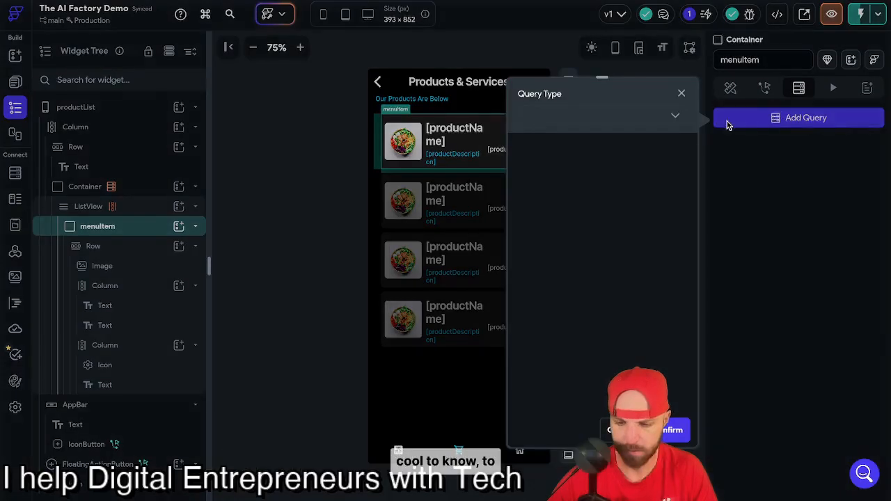
pyautogui.click(674, 118)
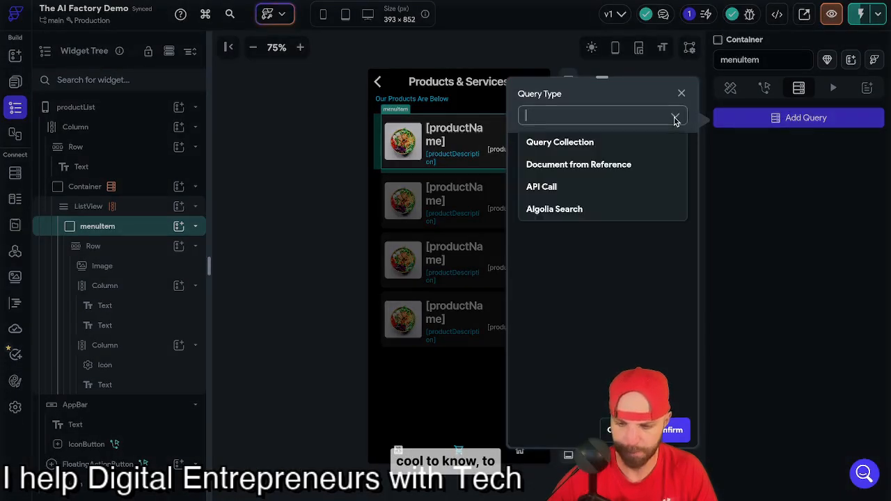
pyautogui.click(643, 172)
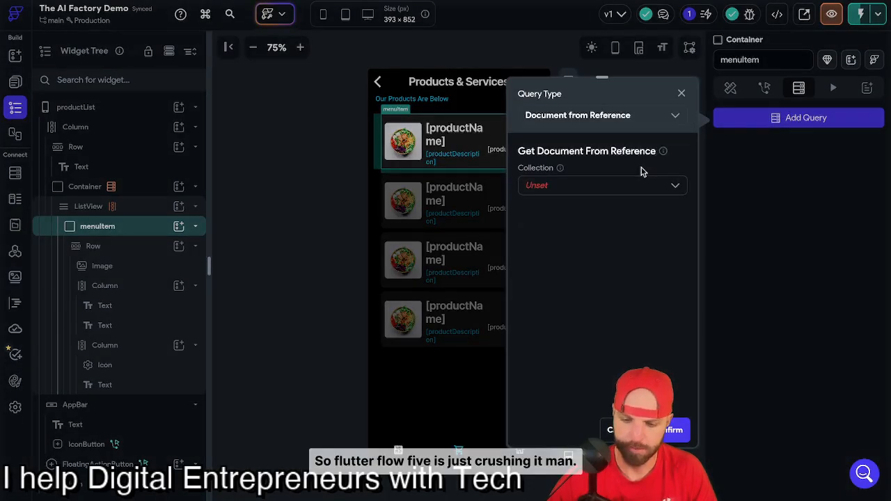
pyautogui.click(627, 187)
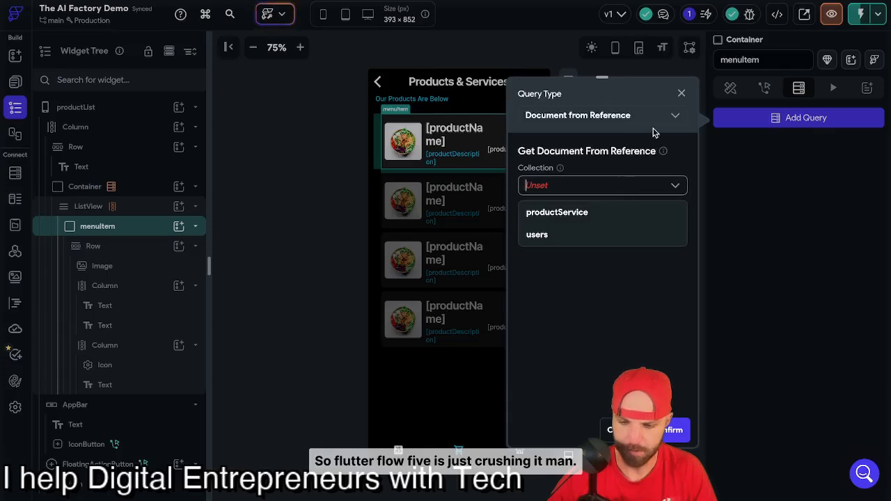
pyautogui.click(682, 93)
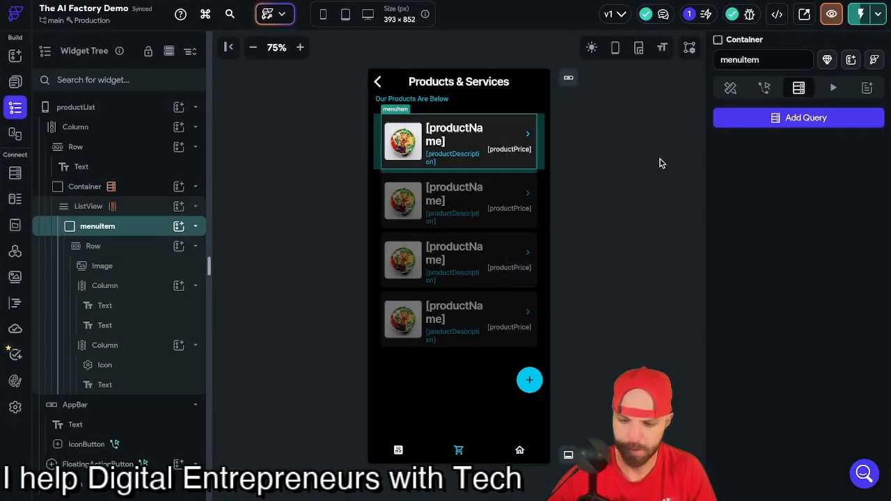